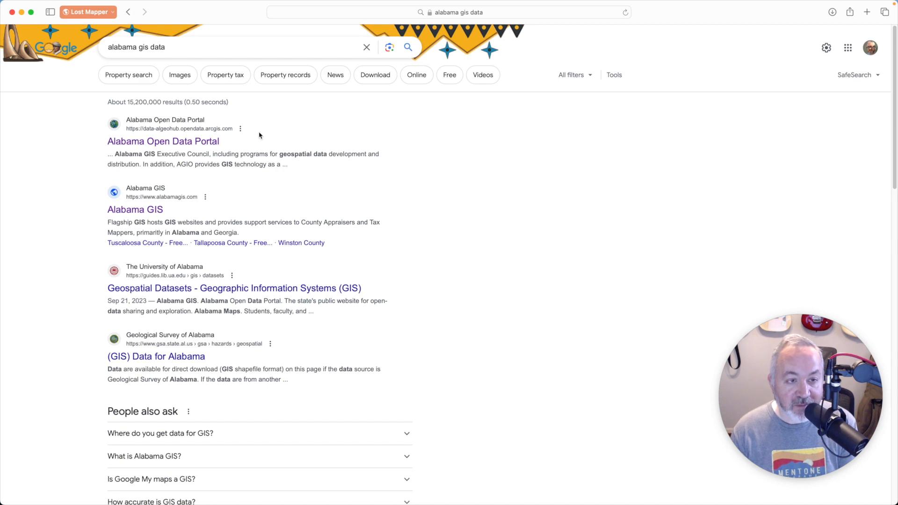
Step: Open the Alabama Open Data Portal from the search results and browse its Boundaries data category
{"action": "left_click", "coordinate": [187, 142]}
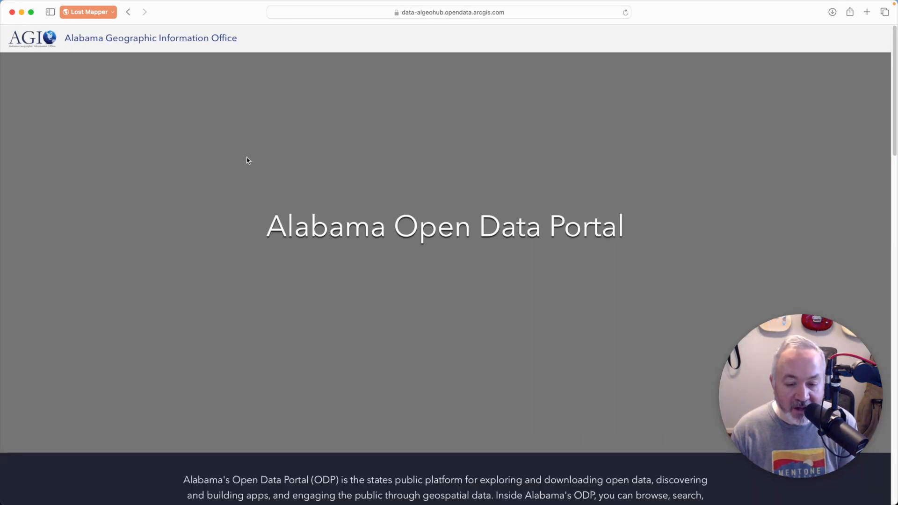
{"action": "scroll", "coordinate": [273, 169], "scroll_direction": "down", "scroll_amount": 10}
{"action": "scroll", "coordinate": [272, 169], "scroll_direction": "down", "scroll_amount": 6}
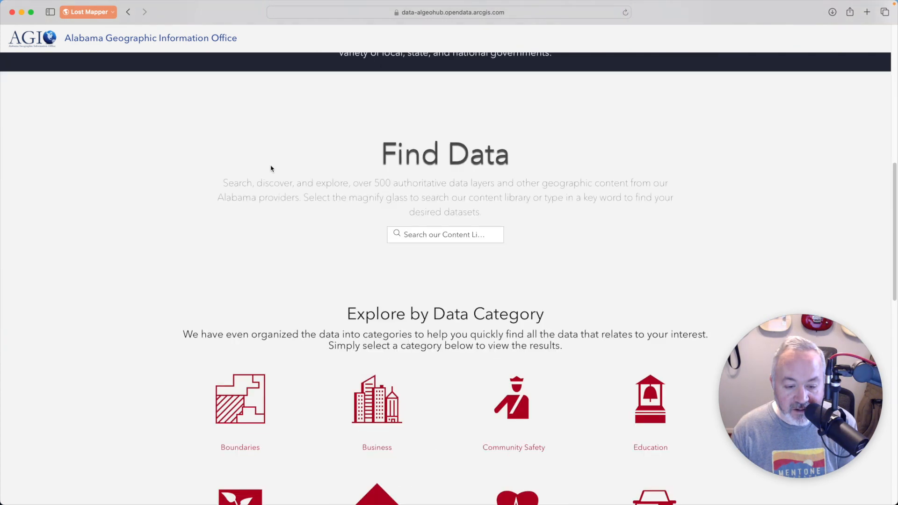
{"action": "scroll", "coordinate": [272, 169], "scroll_direction": "down", "scroll_amount": 3}
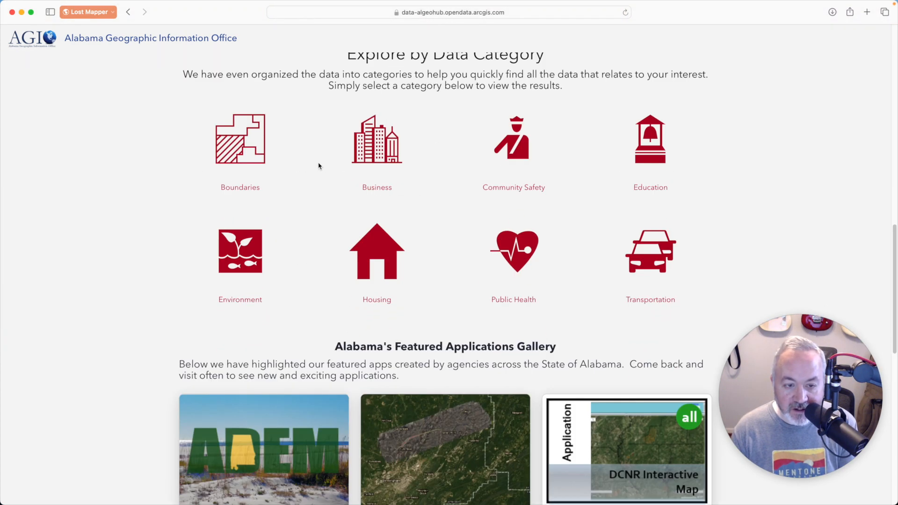
{"action": "left_click", "coordinate": [233, 154]}
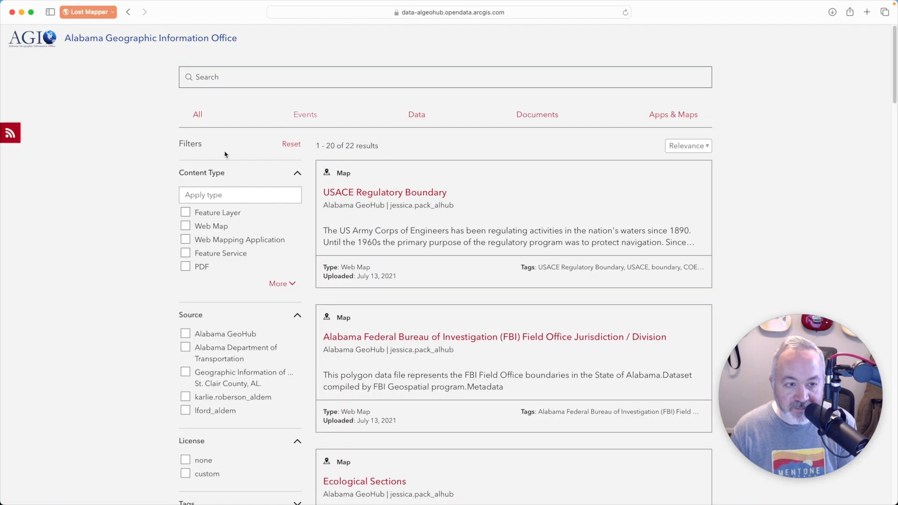
Step: Filter the Boundaries results to the Feature Layer content type
{"action": "scroll", "coordinate": [387, 200], "scroll_direction": "down", "scroll_amount": 1}
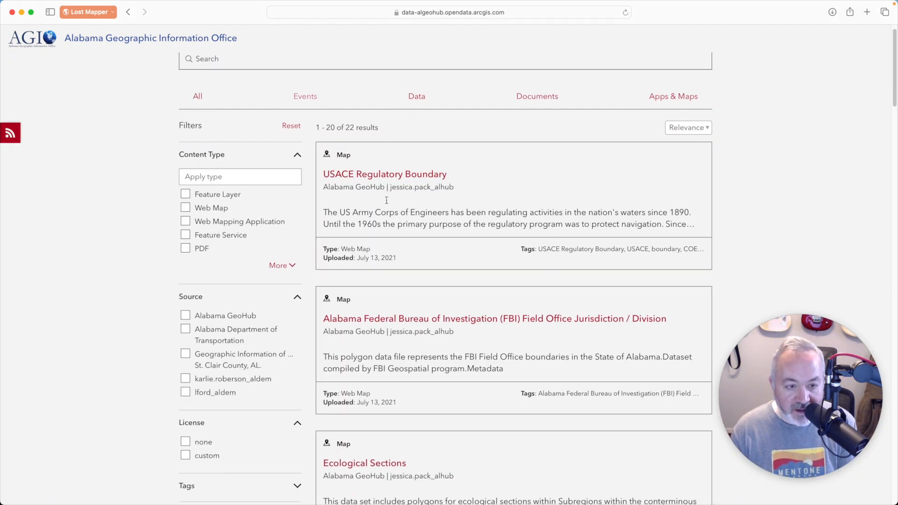
{"action": "scroll", "coordinate": [387, 203], "scroll_direction": "down", "scroll_amount": 1}
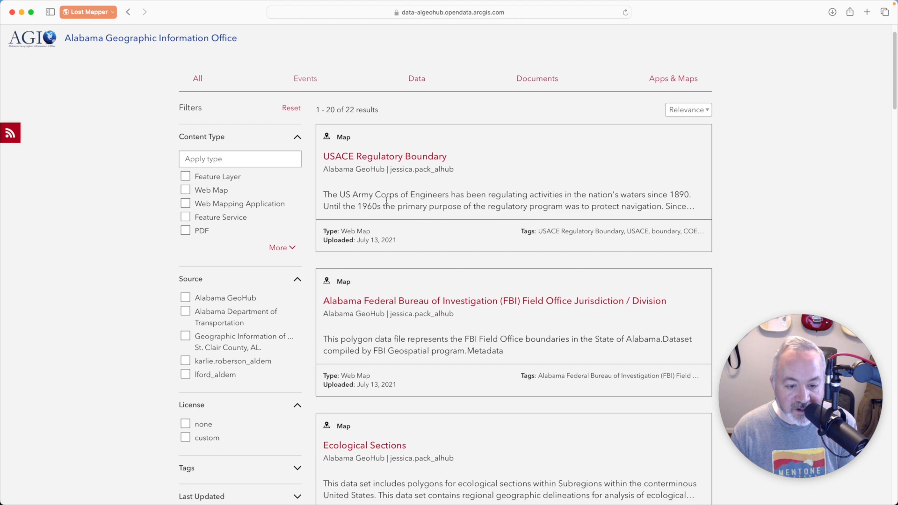
{"action": "scroll", "coordinate": [387, 200], "scroll_direction": "up", "scroll_amount": 1}
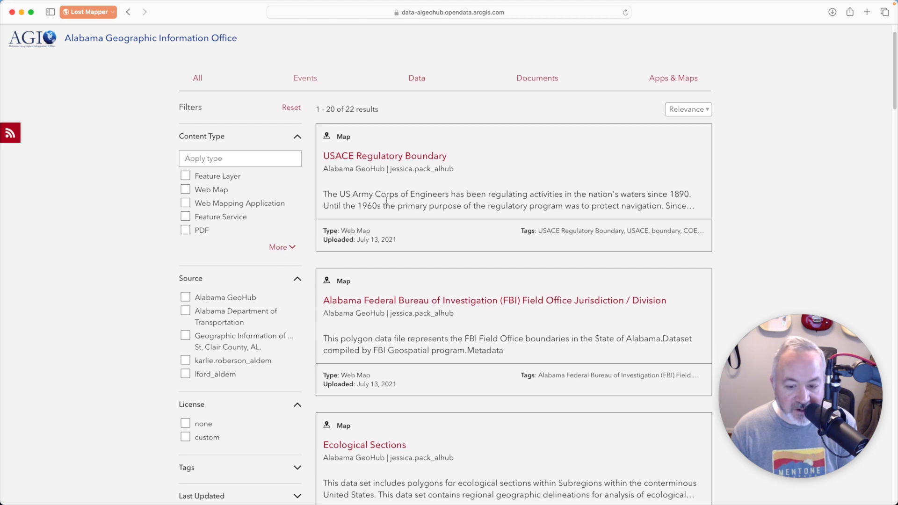
{"action": "left_click", "coordinate": [185, 176]}
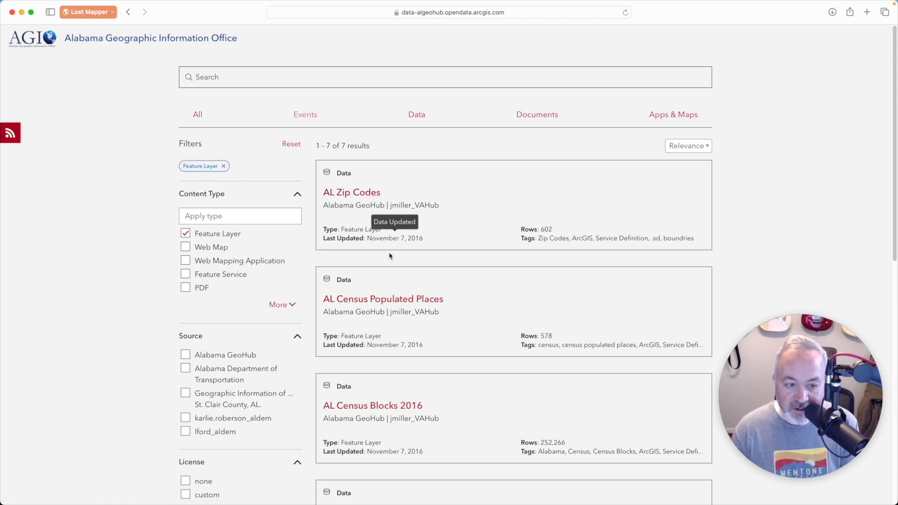
Step: Open the AL Zip Codes dataset and download it as a Shapefile
{"action": "left_click", "coordinate": [374, 194]}
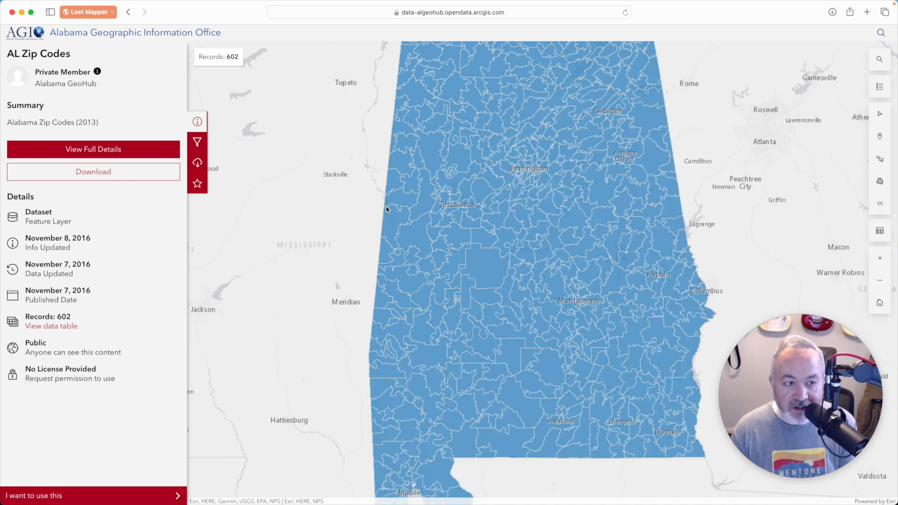
{"action": "left_click", "coordinate": [133, 173]}
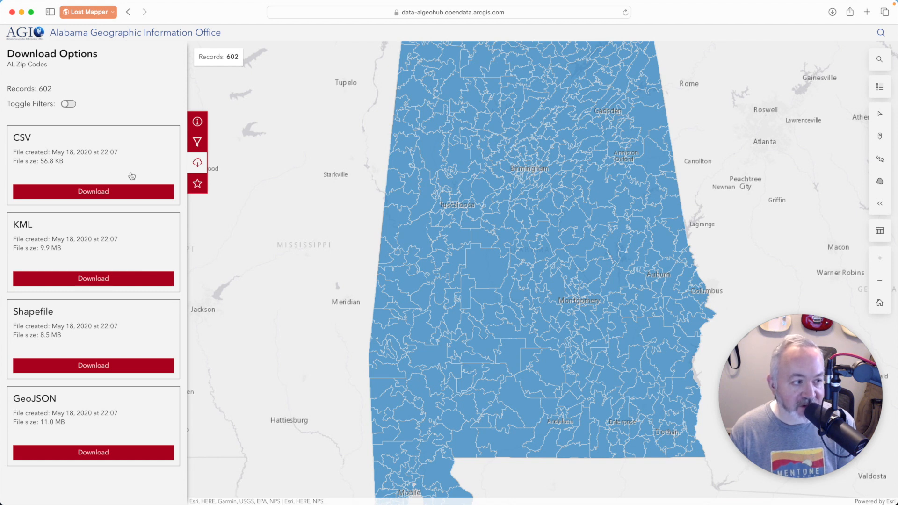
{"action": "left_click", "coordinate": [112, 370]}
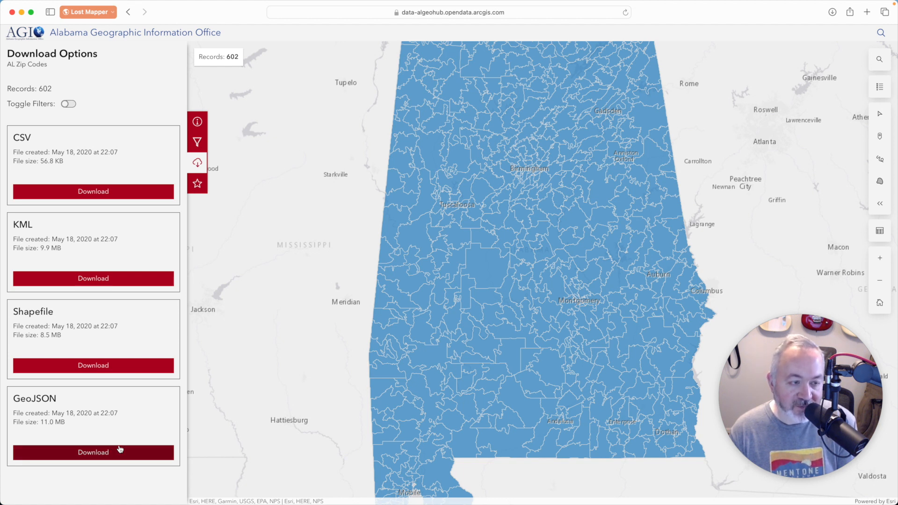
{"action": "left_click", "coordinate": [120, 365]}
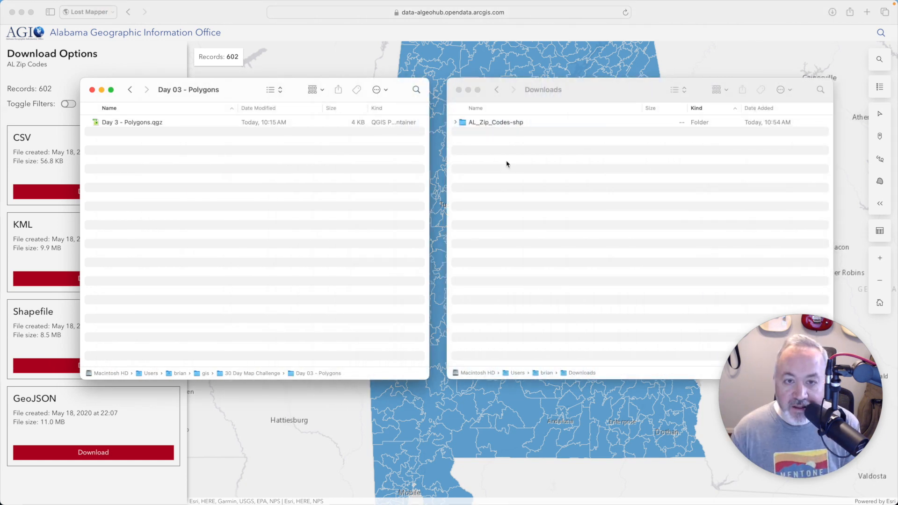
Step: Move the downloaded AL_Zip_Codes-shp folder from Downloads into the Day 03 - Polygons project folder
{"action": "left_click", "coordinate": [555, 171]}
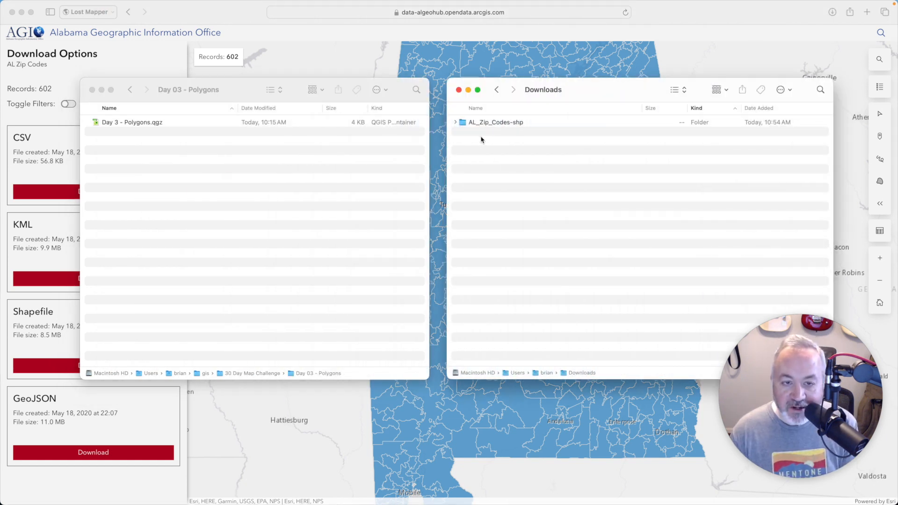
{"action": "left_click", "coordinate": [455, 123]}
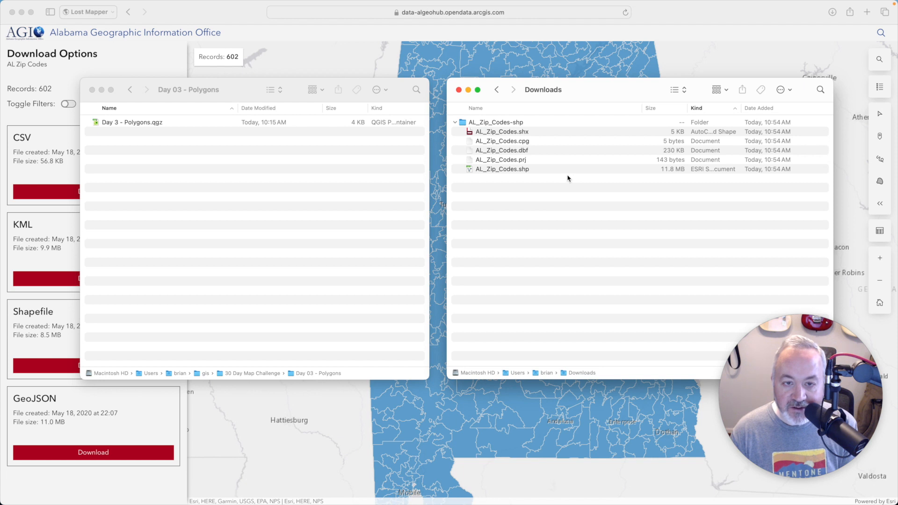
{"action": "left_click_drag", "start_coordinate": [503, 123], "coordinate": [278, 197]}
Step: Switch to QGIS, refresh Project Home, and add AL_Zip_Codes.shp from the new folder as a layer
{"action": "key", "text": "super+Tab"}
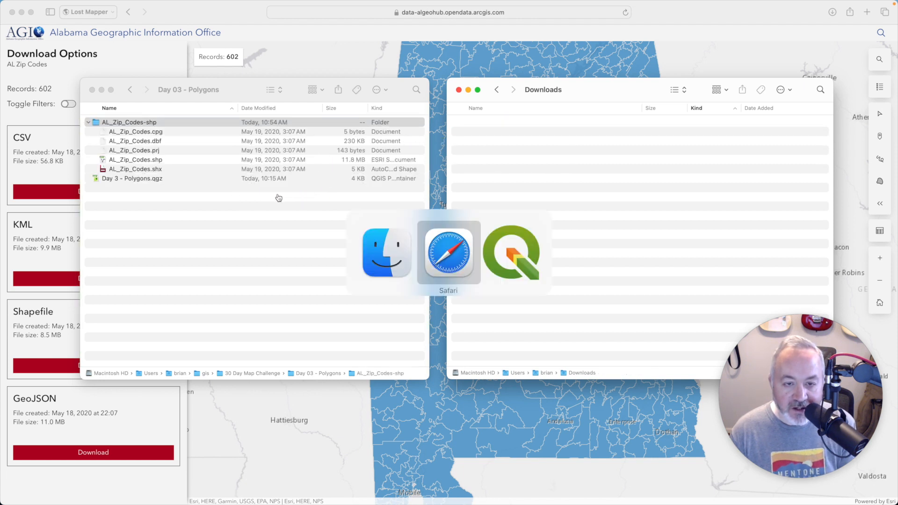
{"action": "key", "text": "super+Tab"}
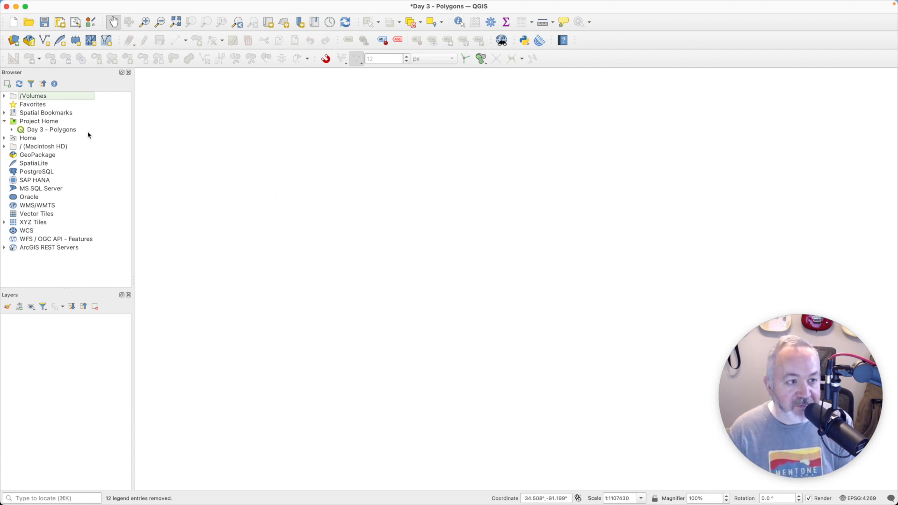
{"action": "left_click", "coordinate": [47, 122]}
{"action": "left_click", "coordinate": [19, 84]}
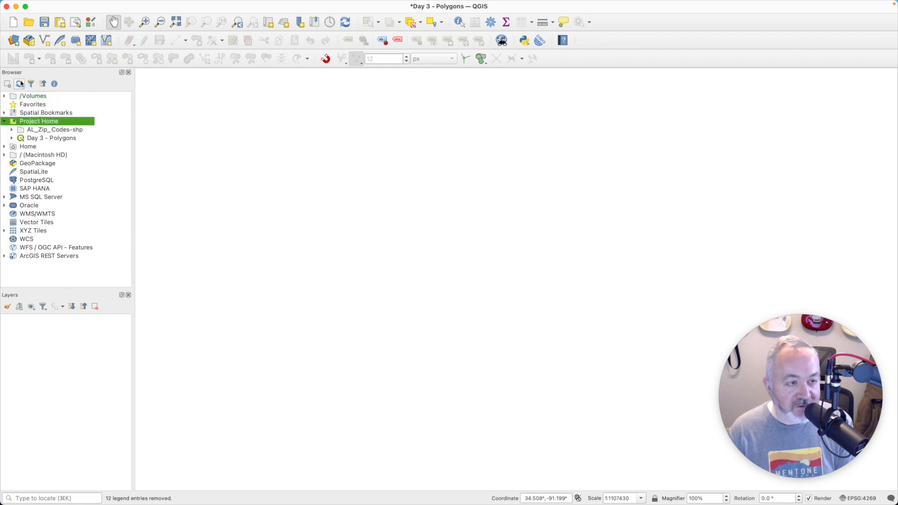
{"action": "left_click", "coordinate": [12, 130]}
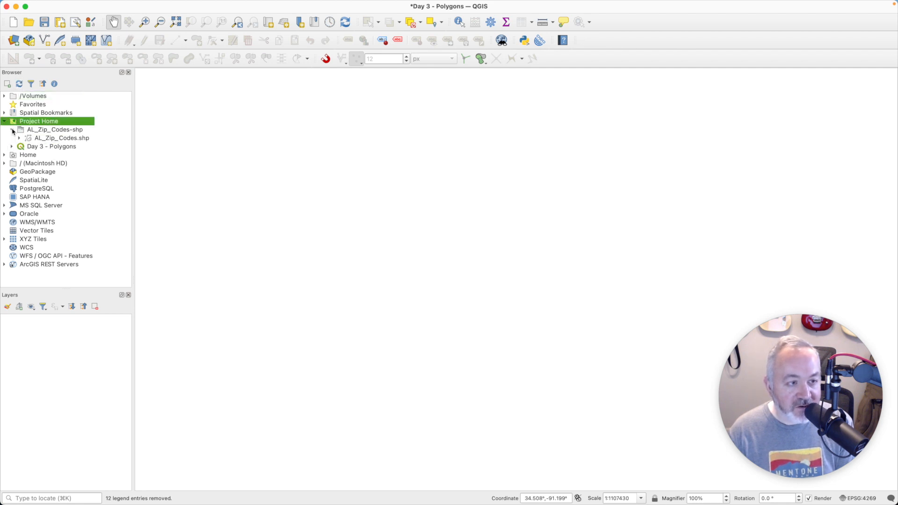
{"action": "double_click", "coordinate": [60, 138]}
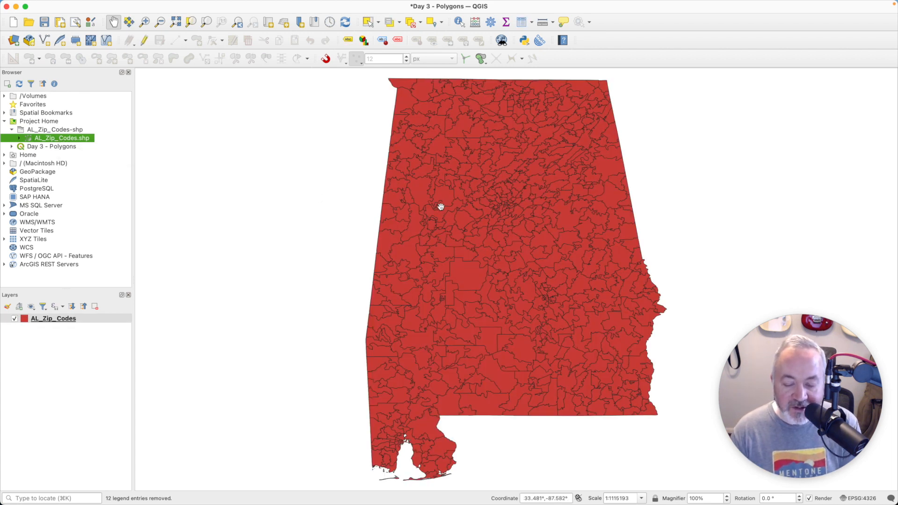
Step: Open the AL_Zip_Codes attribute table and enlarge its window to show more columns
{"action": "left_click", "coordinate": [76, 322]}
{"action": "key", "text": "F6"}
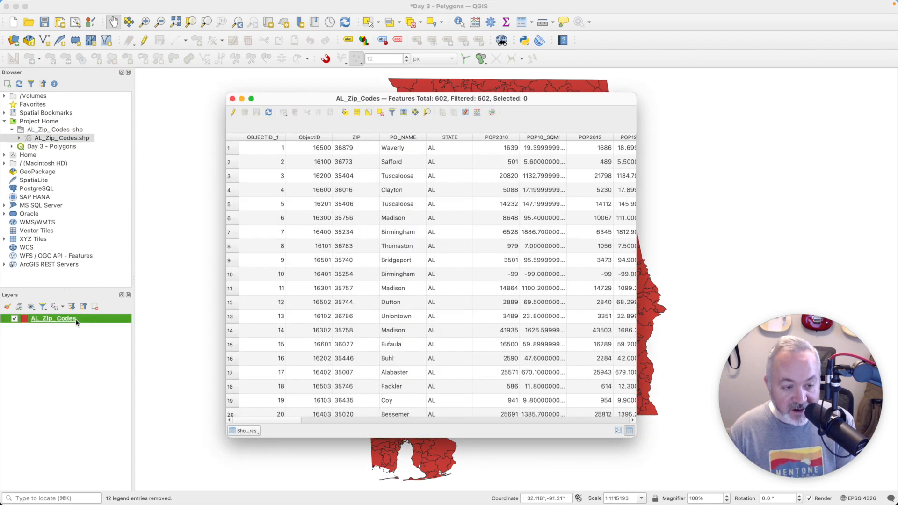
{"action": "left_click_drag", "start_coordinate": [424, 98], "coordinate": [380, 100]}
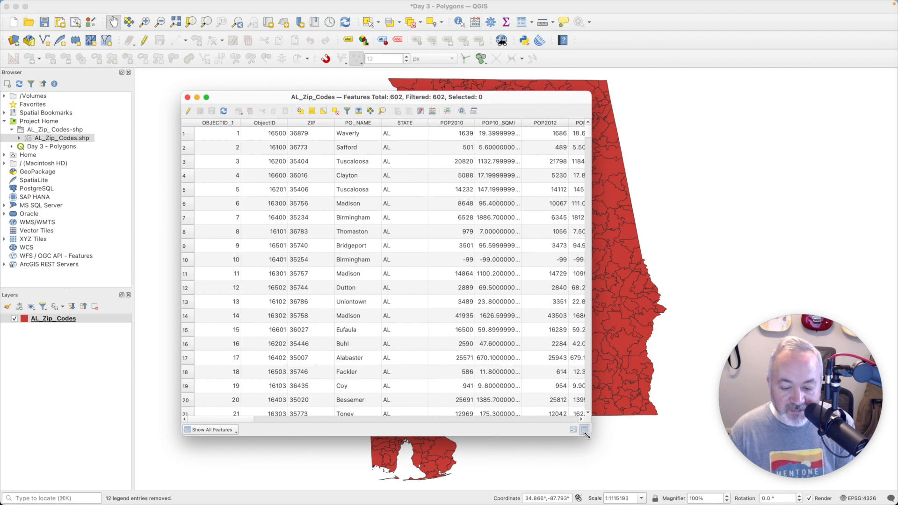
{"action": "left_click_drag", "start_coordinate": [587, 436], "coordinate": [893, 447]}
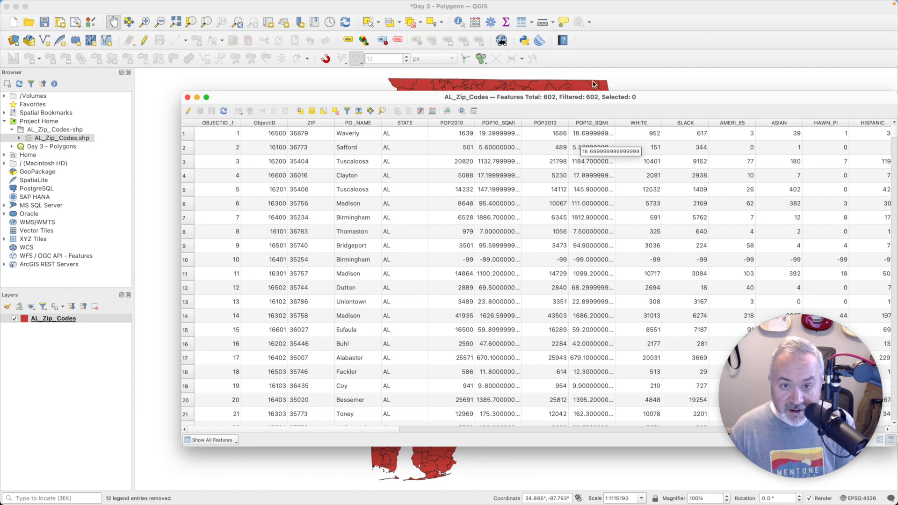
{"action": "left_click_drag", "start_coordinate": [595, 97], "coordinate": [477, 81]}
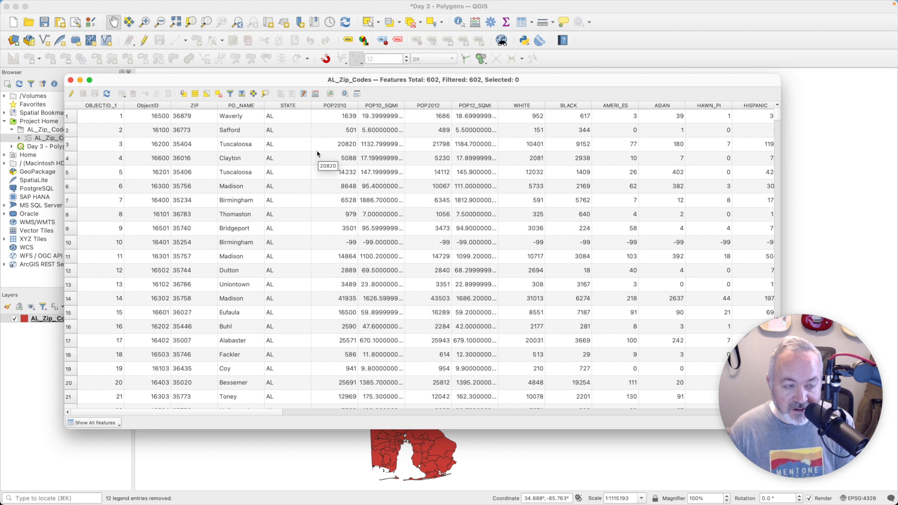
{"action": "left_click", "coordinate": [427, 120]}
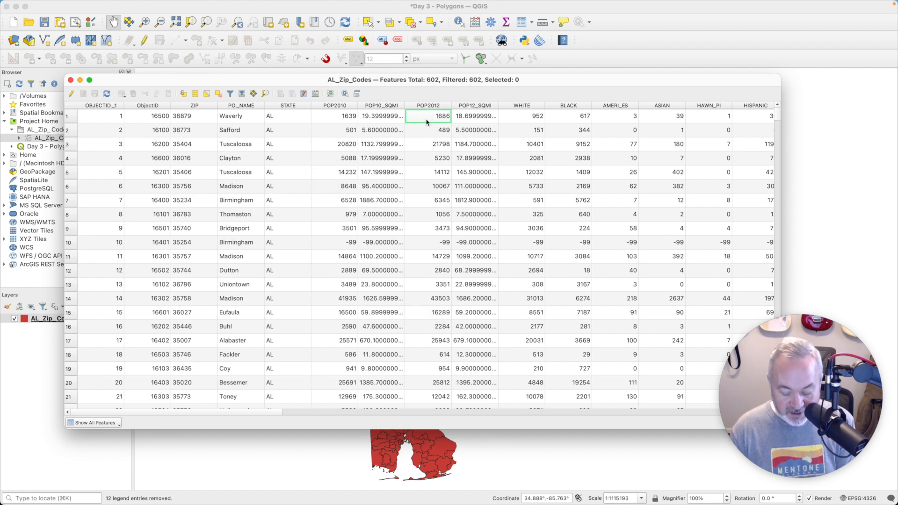
Step: Return to the portal's Feature Layer results in the browser and highlight the AL Zip Codes last-updated date
{"action": "key", "text": "super+Tab"}
{"action": "key", "text": "super+Tab"}
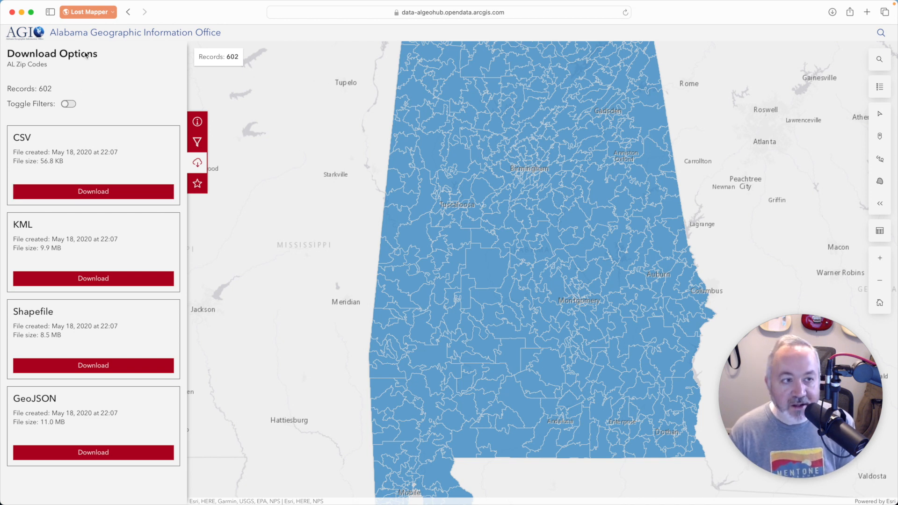
{"action": "left_click", "coordinate": [128, 14]}
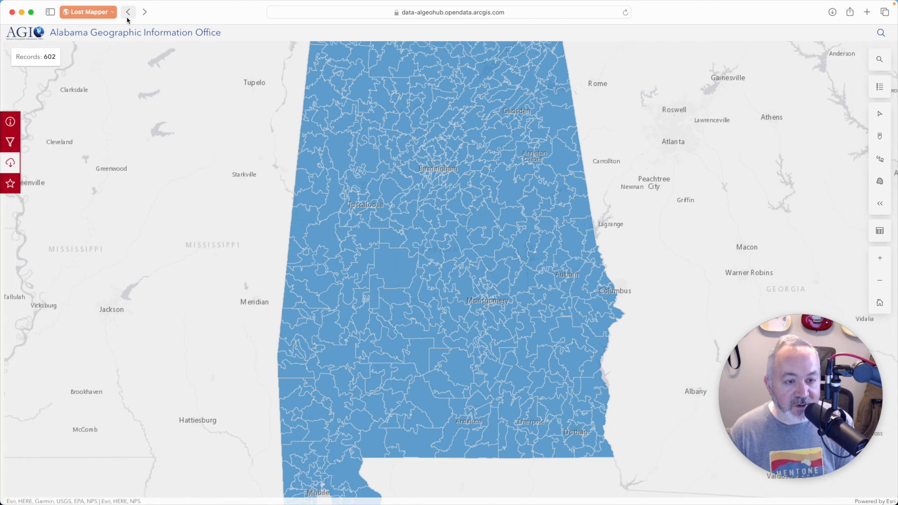
{"action": "left_click", "coordinate": [128, 15]}
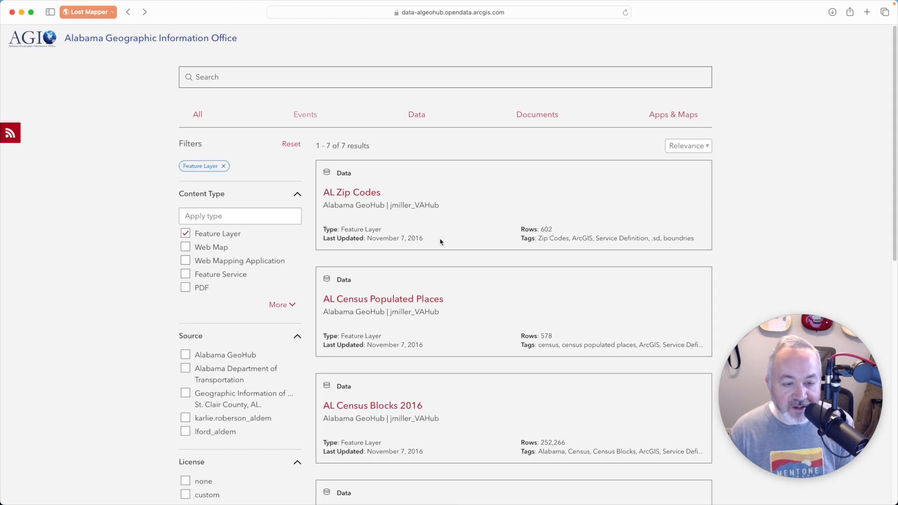
{"action": "left_click_drag", "start_coordinate": [441, 239], "coordinate": [366, 239]}
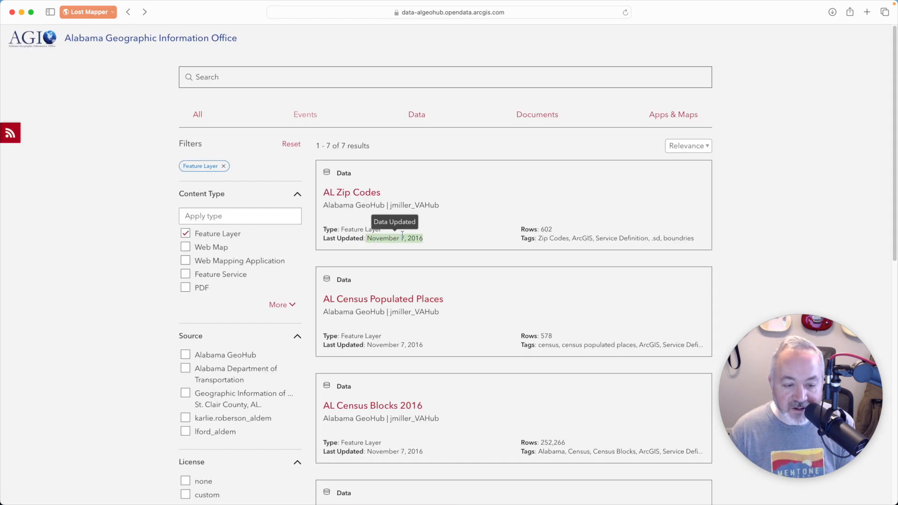
Step: Sort the zip code attribute table by the VACANT column and scroll through the records
{"action": "key", "text": "super+Tab"}
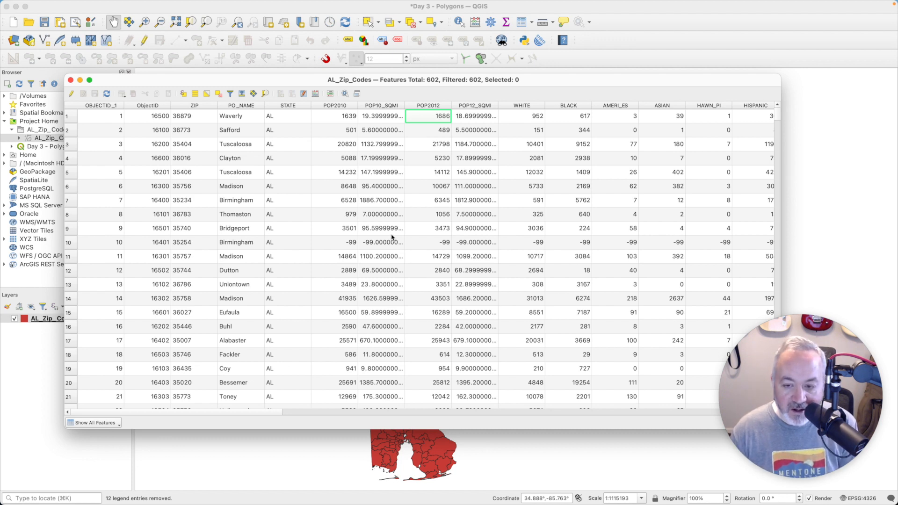
{"action": "left_click_drag", "start_coordinate": [273, 412], "coordinate": [735, 431]}
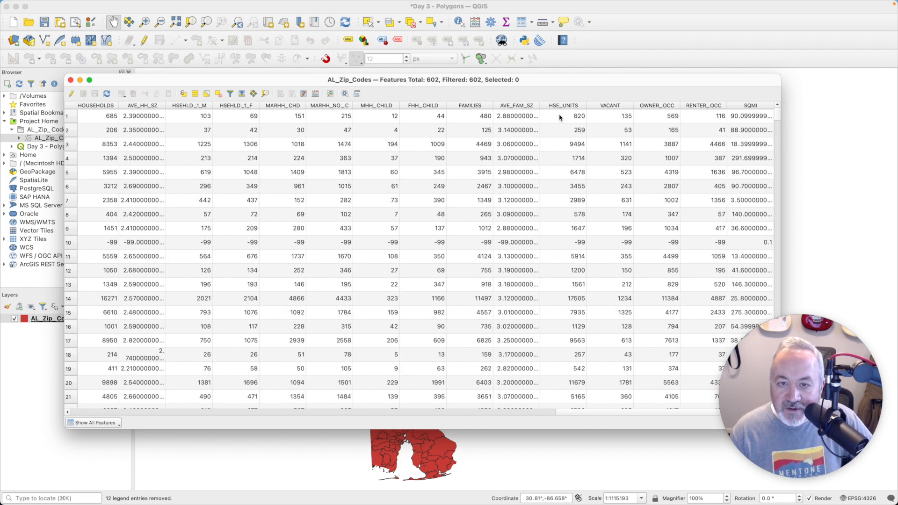
{"action": "left_click", "coordinate": [608, 106]}
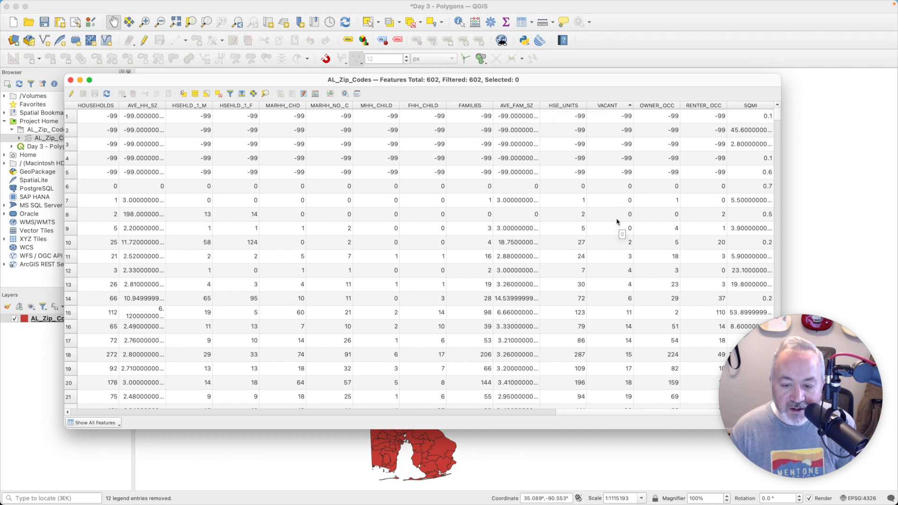
{"action": "scroll", "coordinate": [617, 222], "scroll_direction": "down", "scroll_amount": 20}
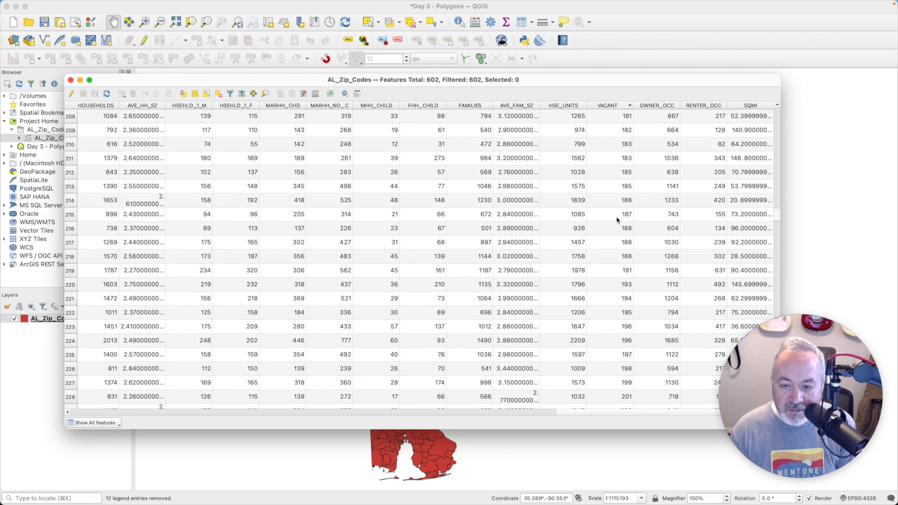
{"action": "scroll", "coordinate": [617, 220], "scroll_direction": "down", "scroll_amount": 20}
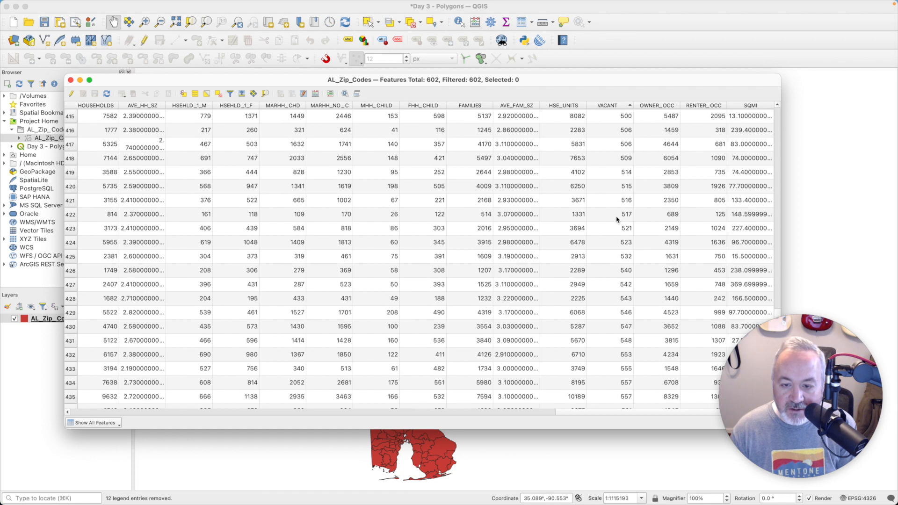
{"action": "scroll", "coordinate": [617, 220], "scroll_direction": "down", "scroll_amount": 20}
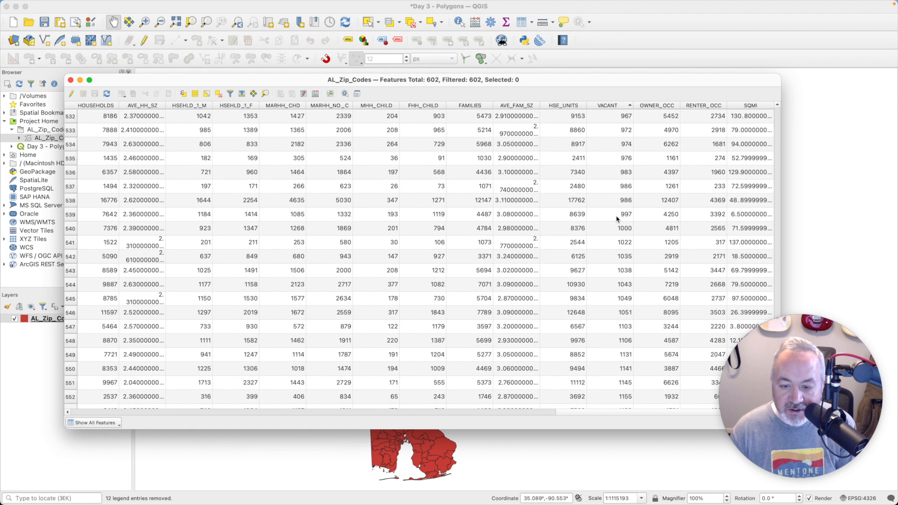
{"action": "scroll", "coordinate": [617, 219], "scroll_direction": "down", "scroll_amount": 15}
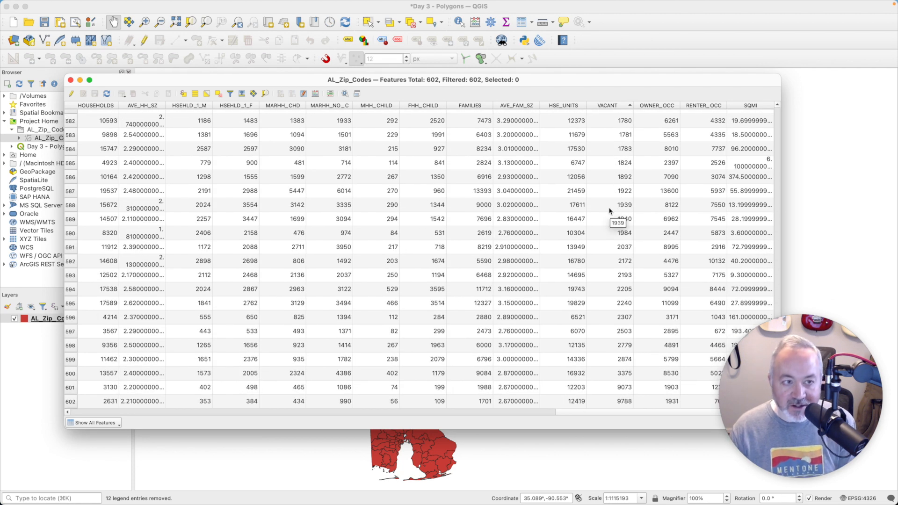
Step: Close the attribute table, open the AL_Zip_Codes layer properties, enlarge the dialog, and switch the symbology to Graduated
{"action": "left_click", "coordinate": [71, 81]}
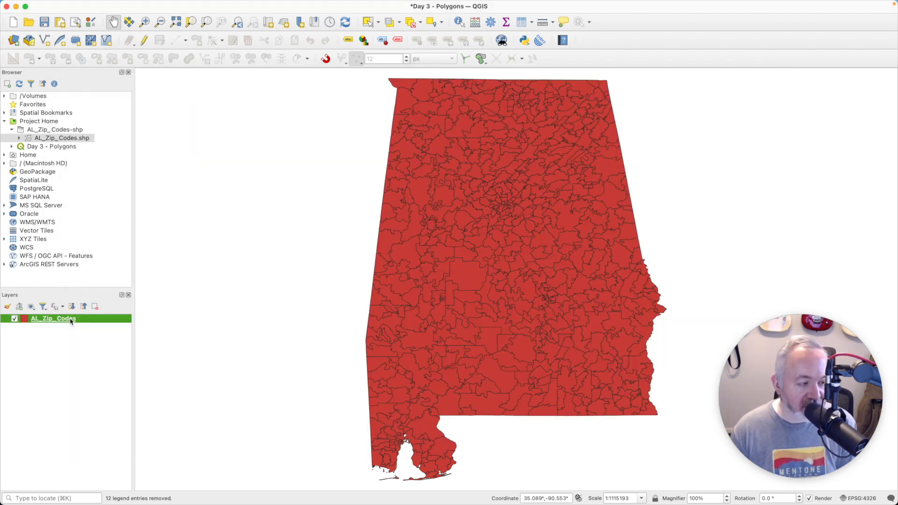
{"action": "double_click", "coordinate": [70, 321]}
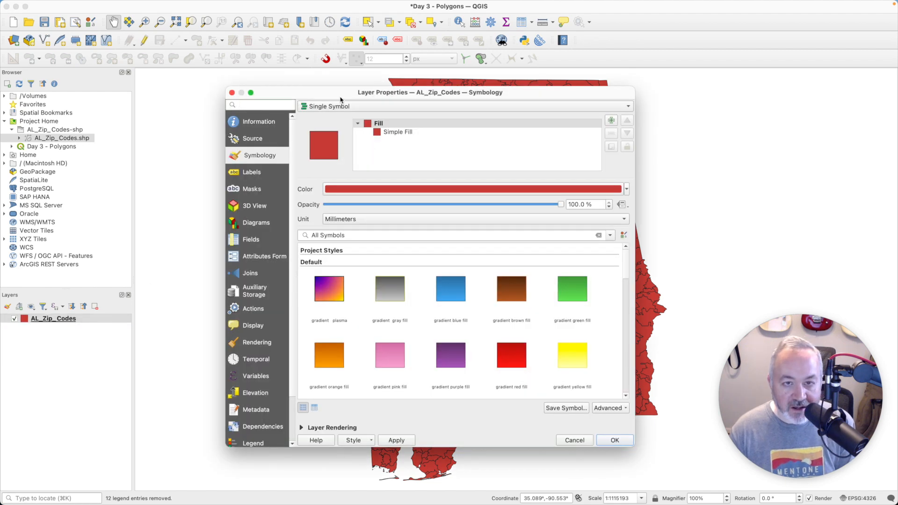
{"action": "left_click_drag", "start_coordinate": [341, 98], "coordinate": [329, 40]}
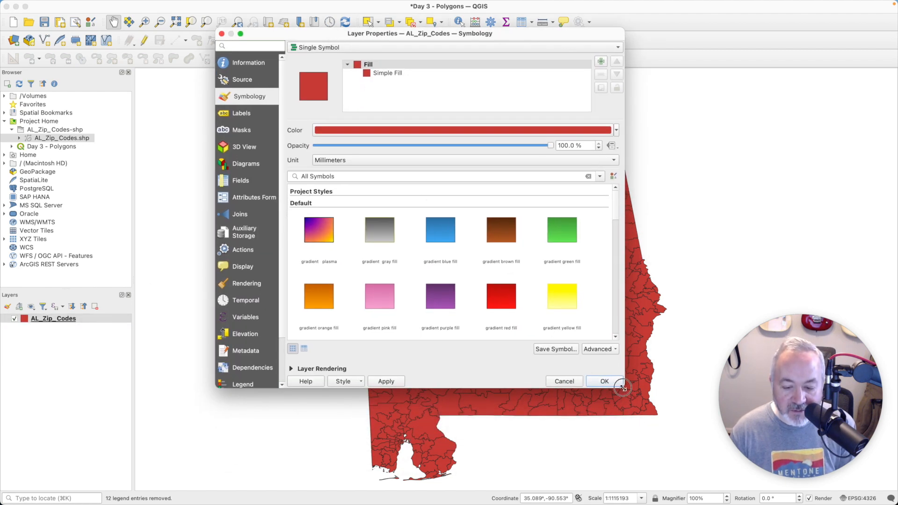
{"action": "left_click_drag", "start_coordinate": [616, 384], "coordinate": [691, 462]}
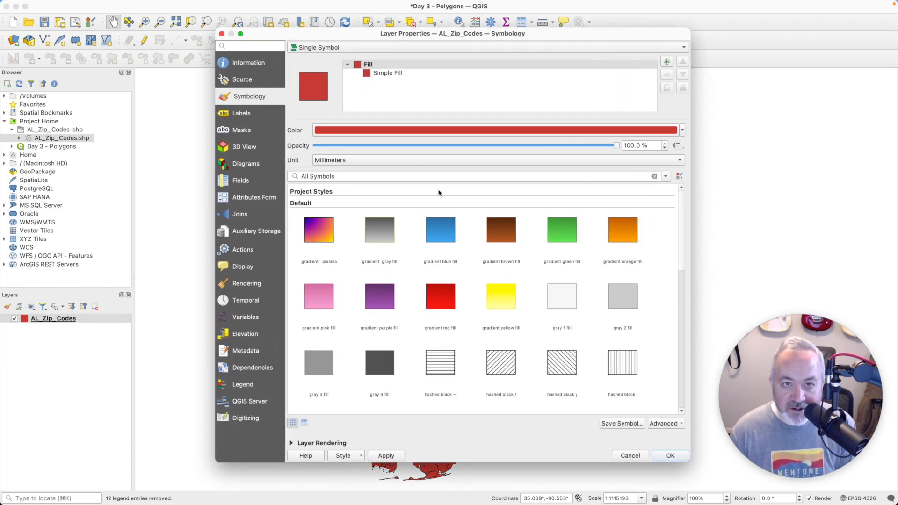
{"action": "left_click", "coordinate": [392, 47]}
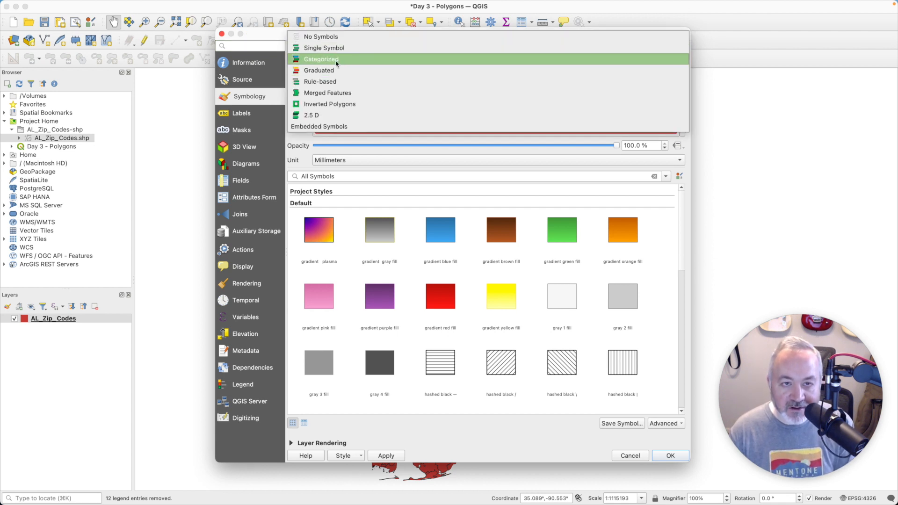
{"action": "left_click", "coordinate": [326, 71]}
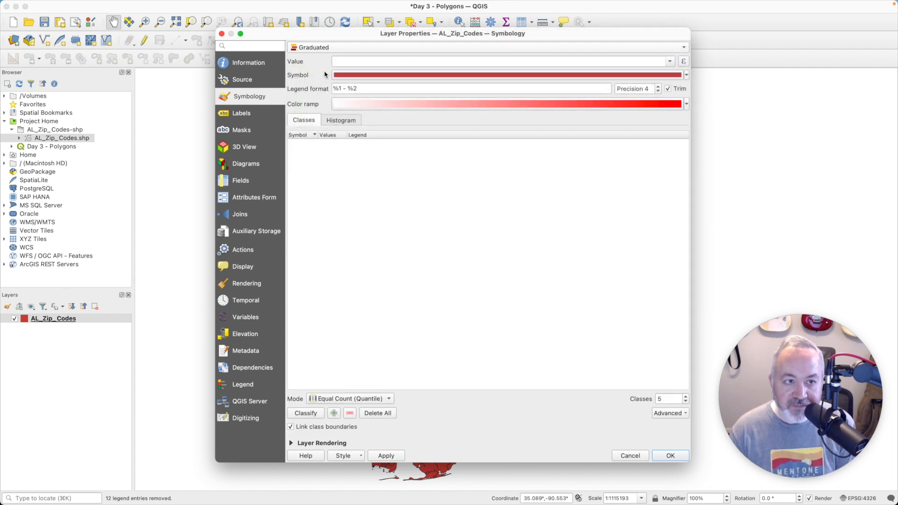
Step: Set the graduated value field to VACANT and the classification mode to Equal Interval
{"action": "left_click", "coordinate": [669, 62]}
{"action": "left_click_drag", "start_coordinate": [676, 83], "coordinate": [674, 166]}
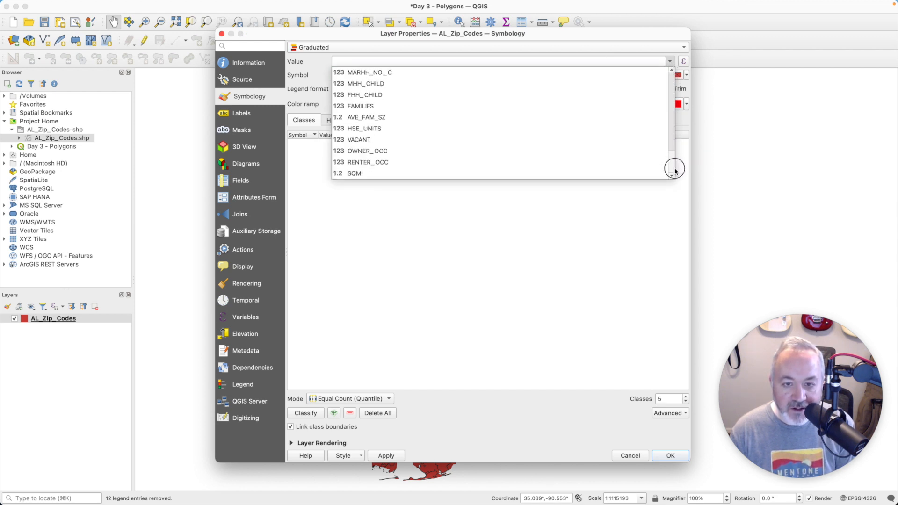
{"action": "left_click", "coordinate": [466, 140]}
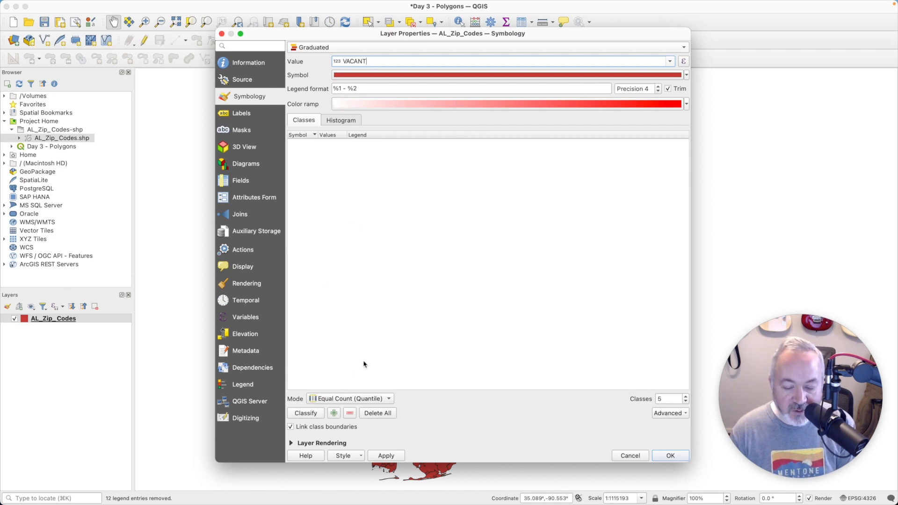
{"action": "left_click", "coordinate": [388, 399]}
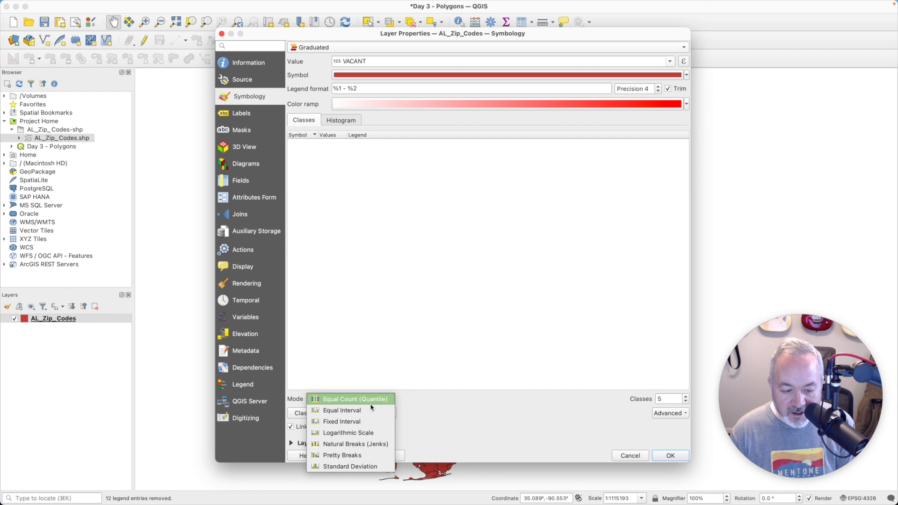
{"action": "left_click", "coordinate": [371, 410]}
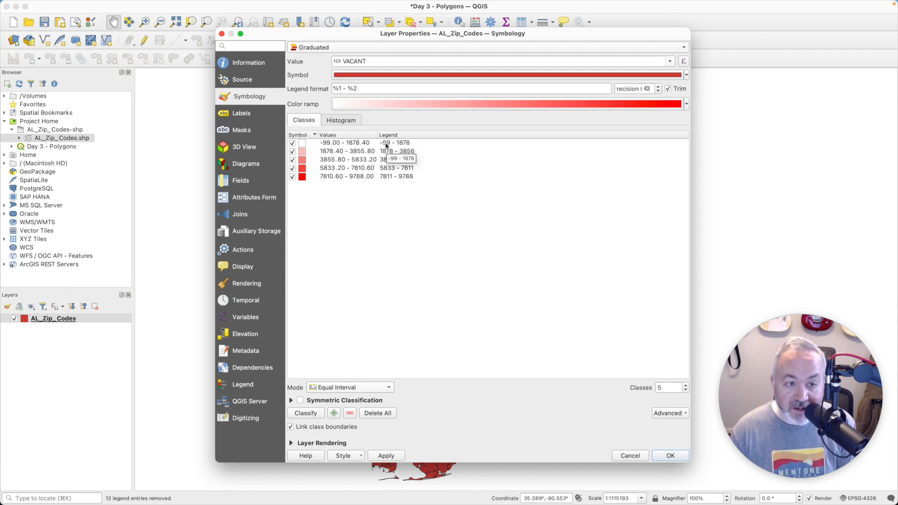
Step: Switch to the browser, open a new tab, and go to switchfromshapefile.org
{"action": "key", "text": "super+Tab"}
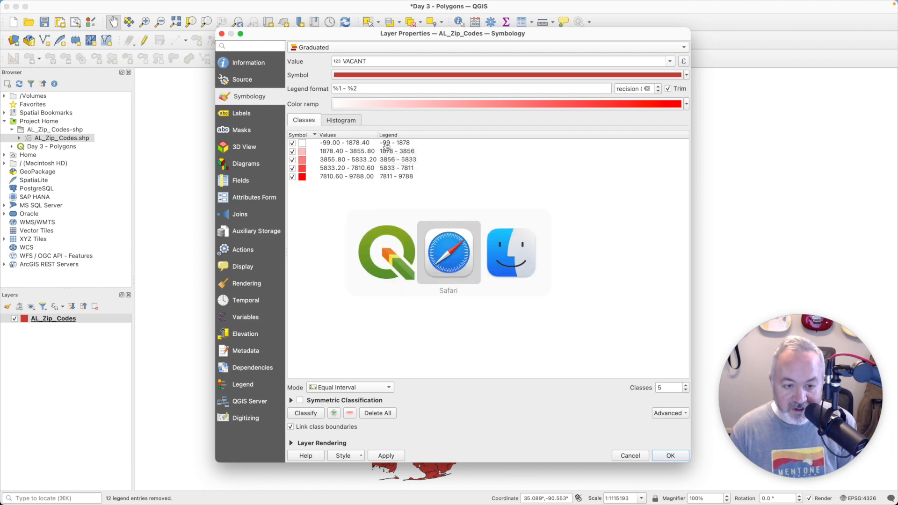
{"action": "key", "text": "super+t"}
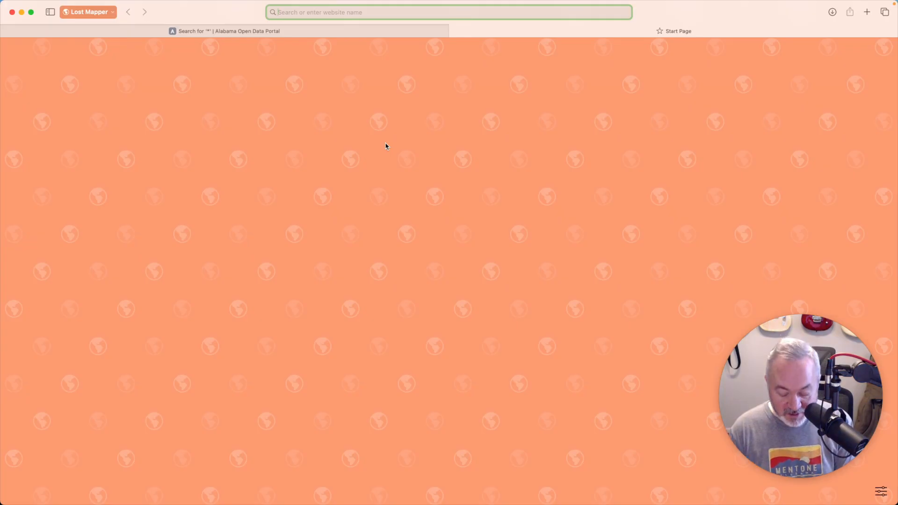
{"action": "type", "text": "shapefile.org"}
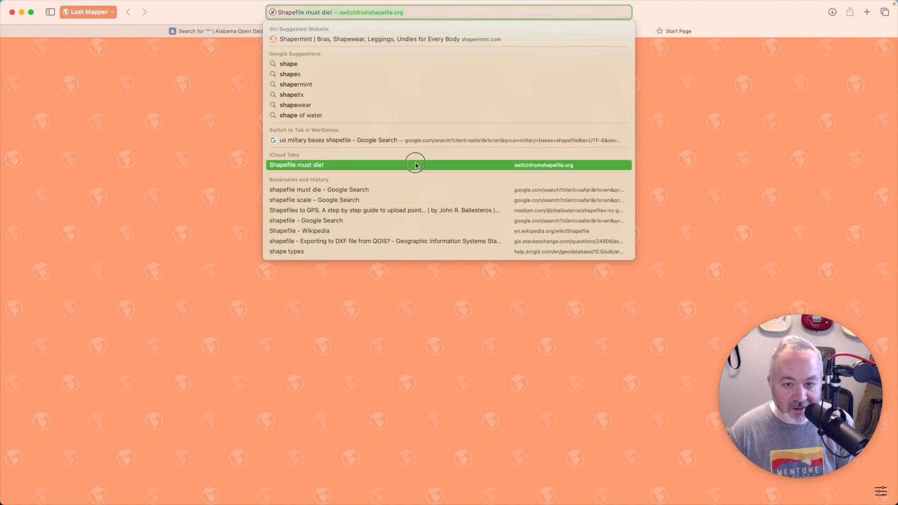
{"action": "left_click", "coordinate": [417, 165]}
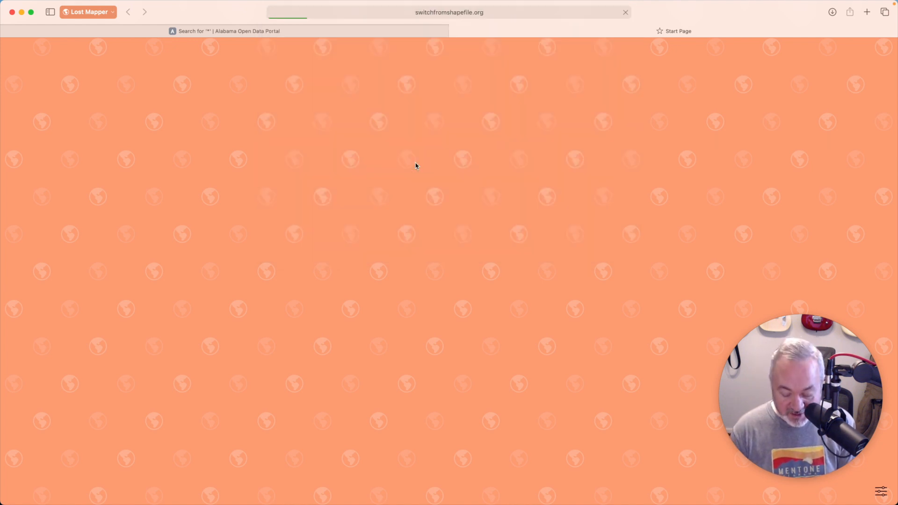
Step: Search the page for "null" and read the "There is no NULL value" section
{"action": "key", "text": "super+f"}
{"action": "type", "text": "null"}
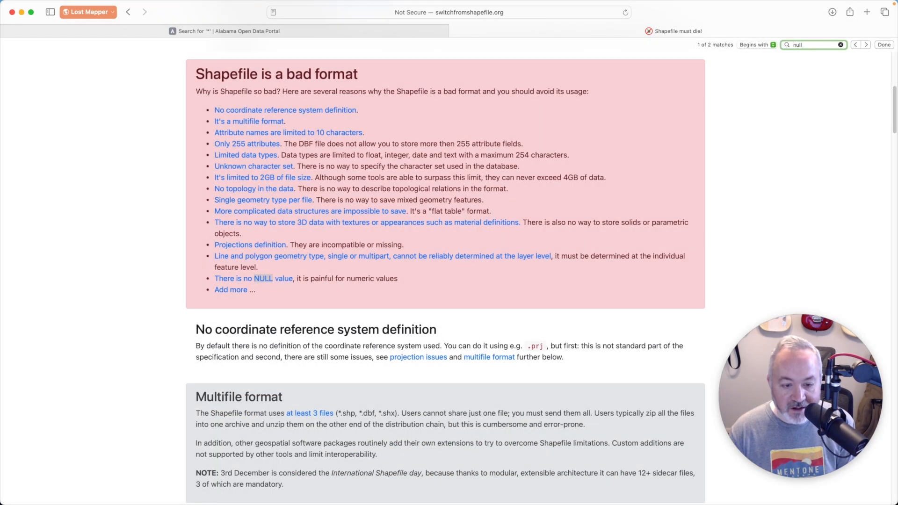
{"action": "left_click", "coordinate": [323, 300]}
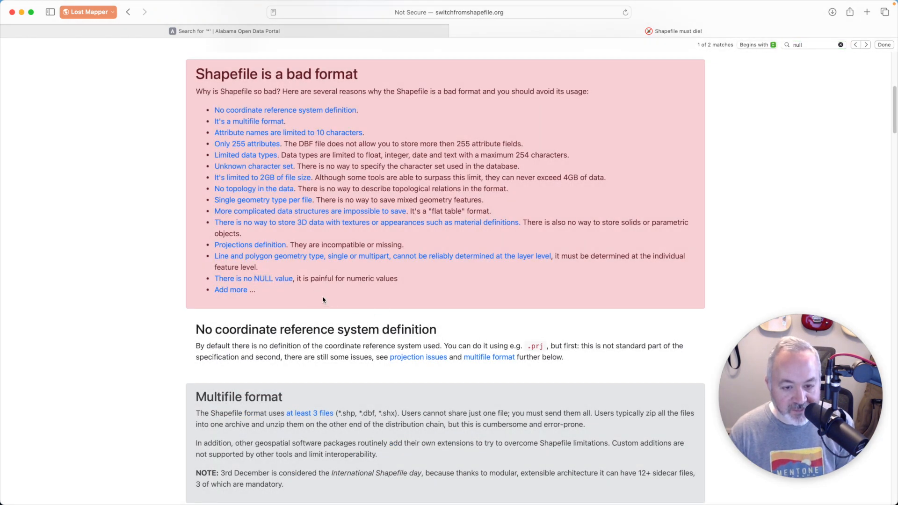
{"action": "left_click_drag", "start_coordinate": [333, 280], "coordinate": [297, 280]}
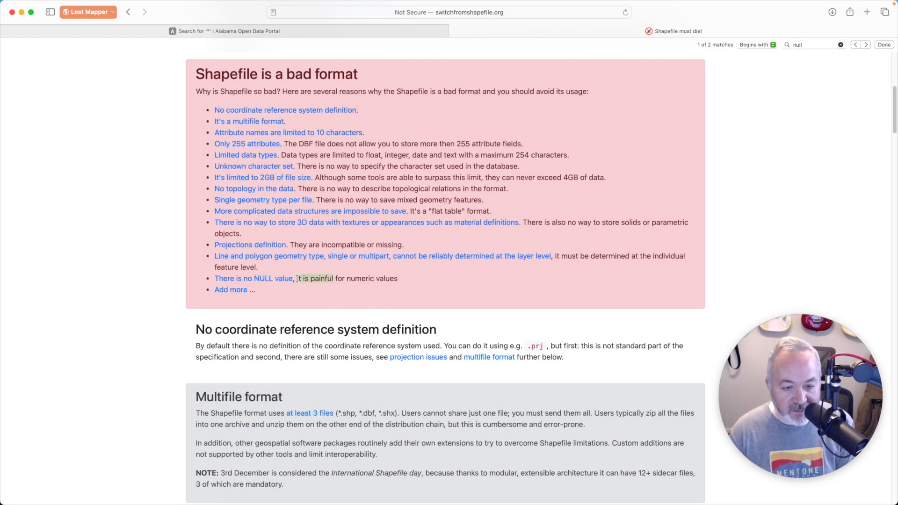
{"action": "left_click", "coordinate": [272, 279]}
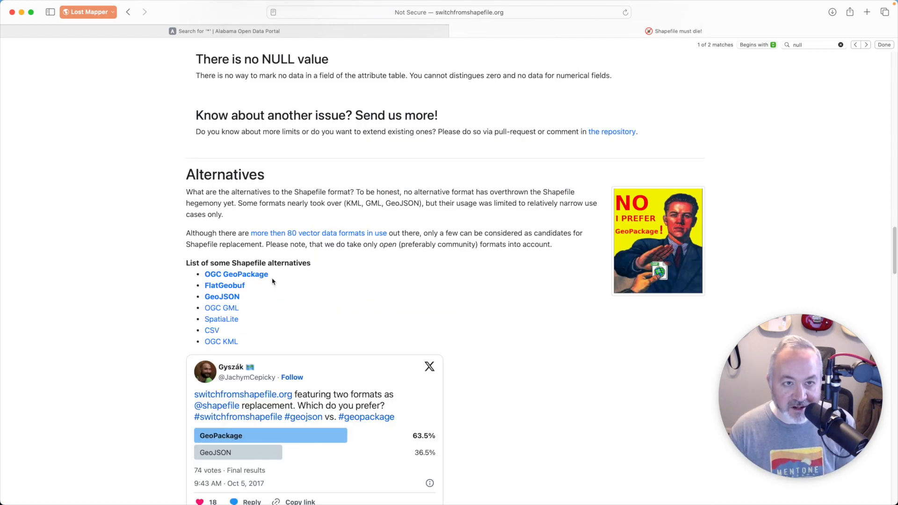
{"action": "left_click_drag", "start_coordinate": [259, 74], "coordinate": [417, 75]}
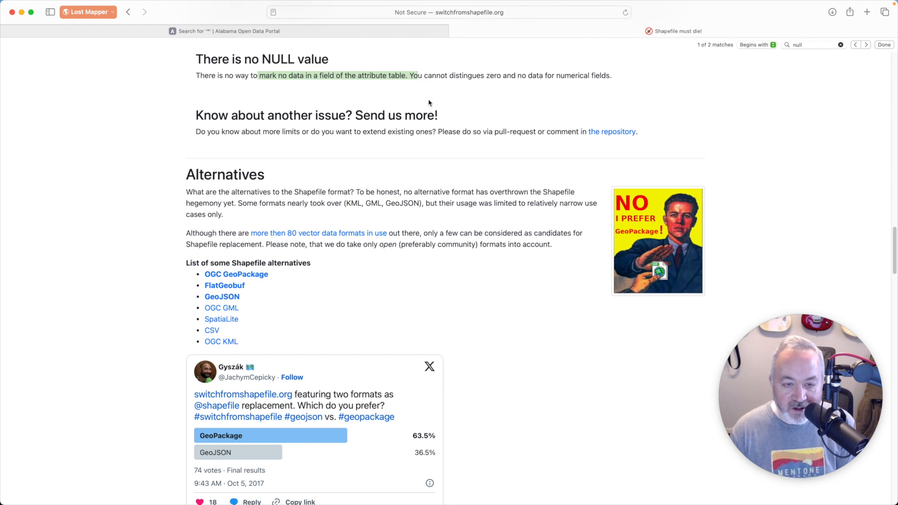
Step: Return to the Alabama Open Data Portal tab, then back in QGIS cancel the layer properties dialog
{"action": "left_click", "coordinate": [387, 32]}
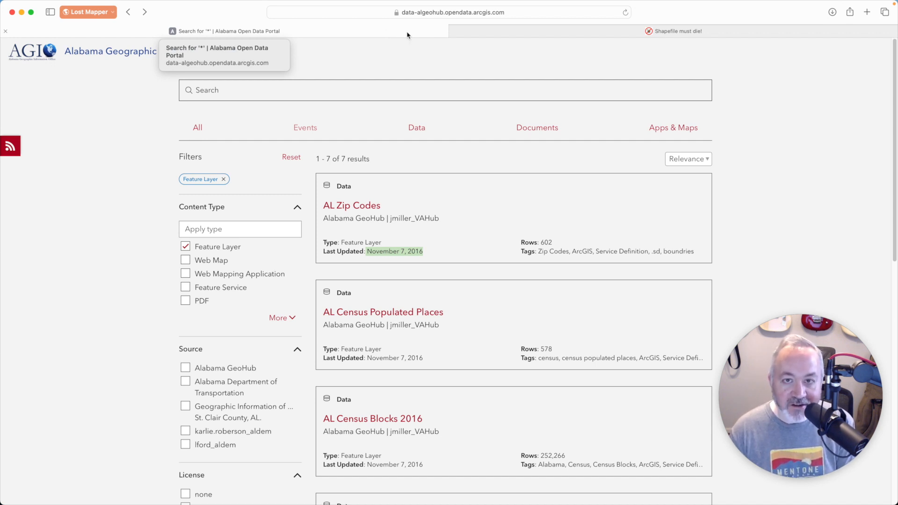
{"action": "key", "text": "super+Tab"}
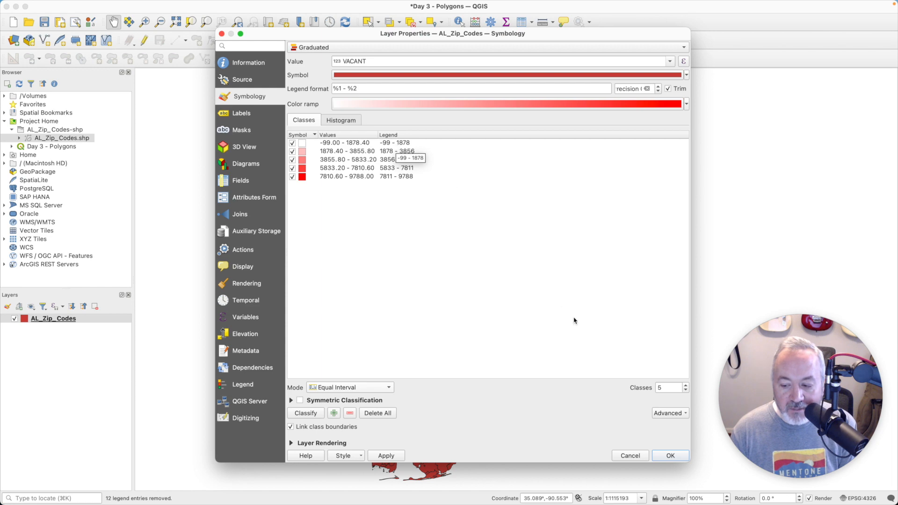
{"action": "left_click", "coordinate": [632, 456]}
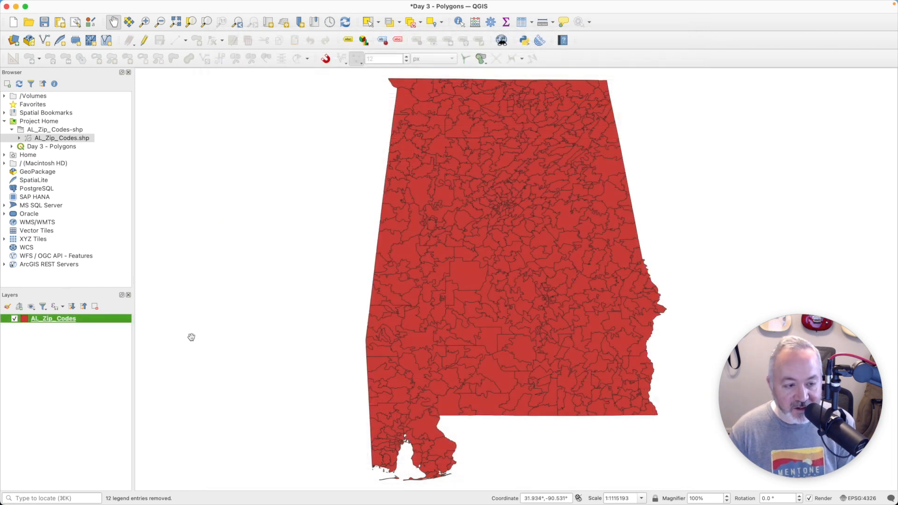
Step: Open the Query Builder filter for AL_Zip_Codes, start a "VACANT" != expression, and list all VACANT values
{"action": "right_click", "coordinate": [73, 319]}
{"action": "left_click", "coordinate": [108, 231]}
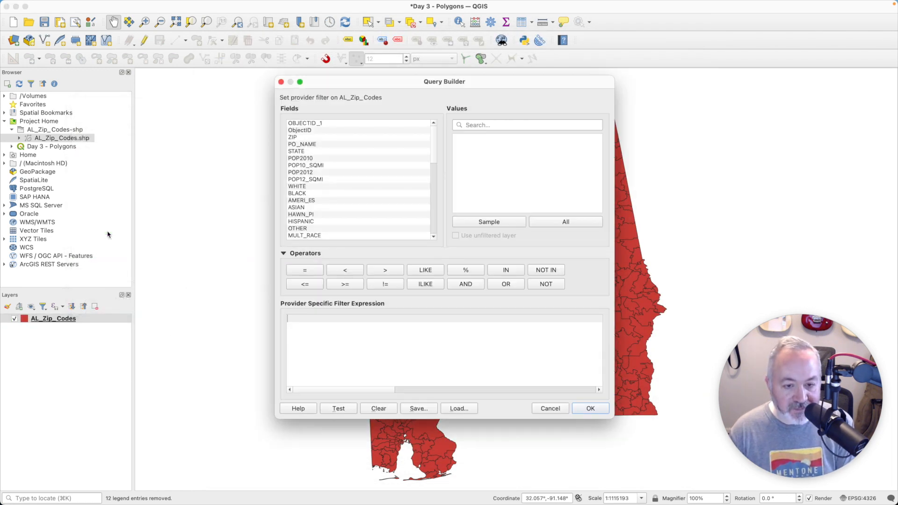
{"action": "scroll", "coordinate": [358, 172], "scroll_direction": "down", "scroll_amount": 10}
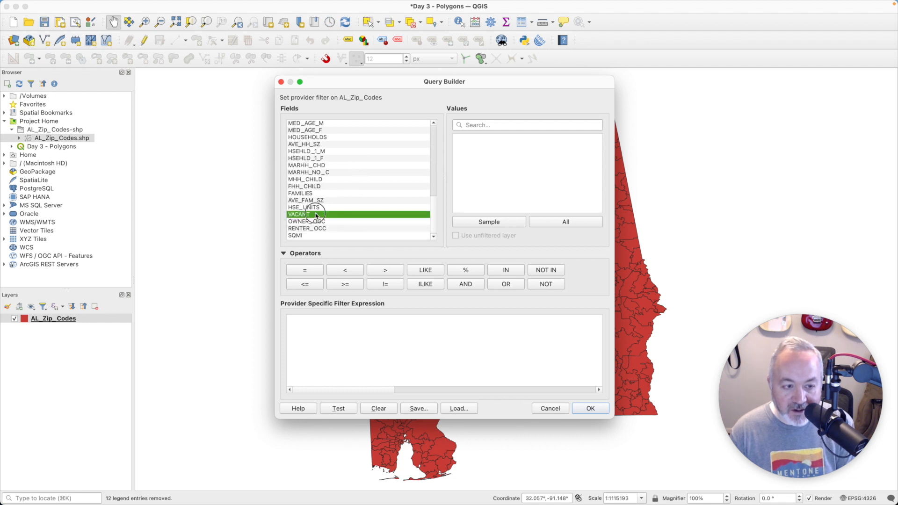
{"action": "double_click", "coordinate": [317, 214]}
{"action": "type", "text": "!="}
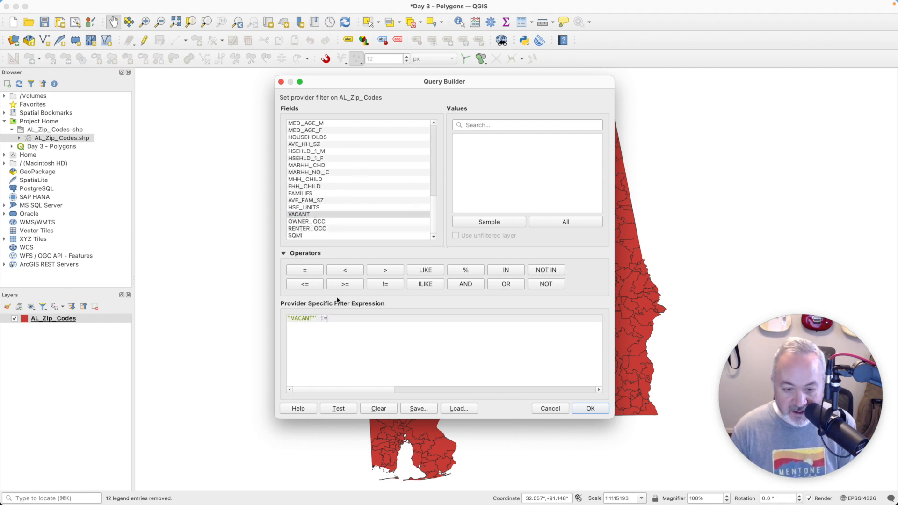
{"action": "left_click", "coordinate": [385, 215]}
{"action": "left_click", "coordinate": [576, 220]}
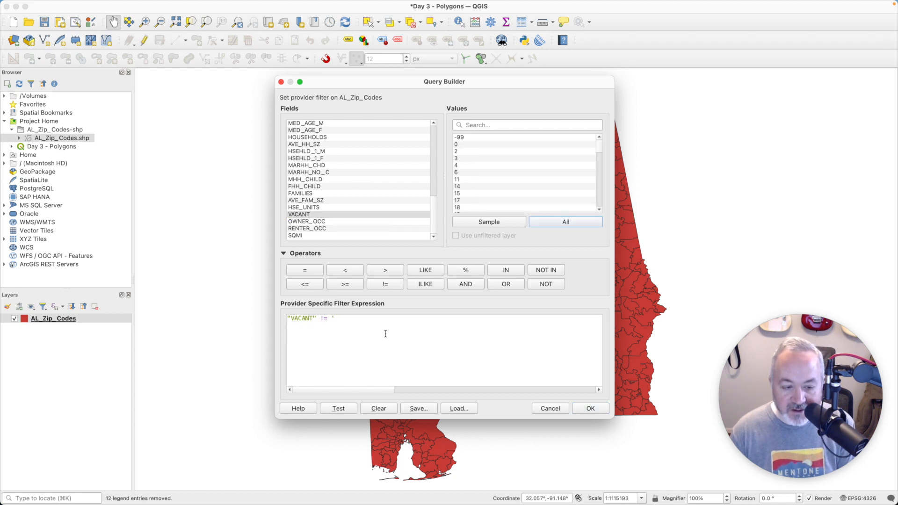
Step: Complete the filter expression as "VACANT" != -99 and test it
{"action": "left_click", "coordinate": [380, 317]}
{"action": "type", "text": "-01"}
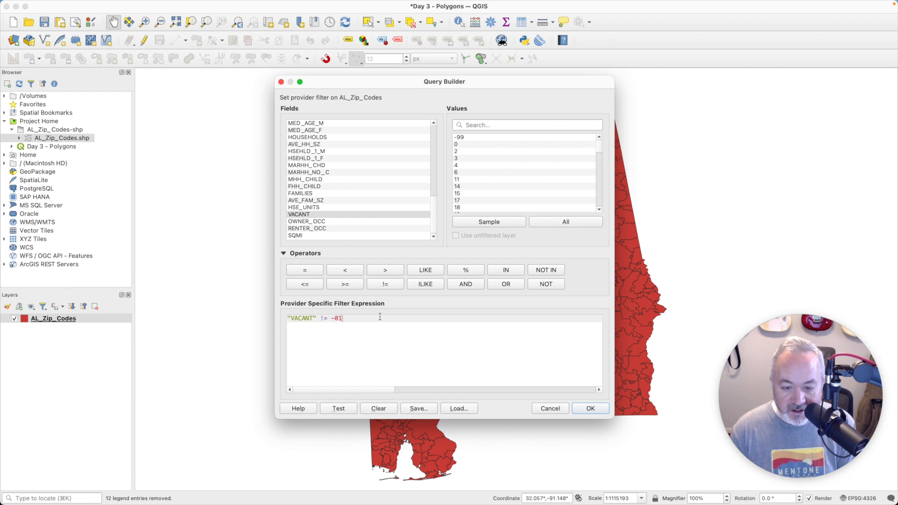
{"action": "key", "text": "BackSpace"}
{"action": "type", "text": "99"}
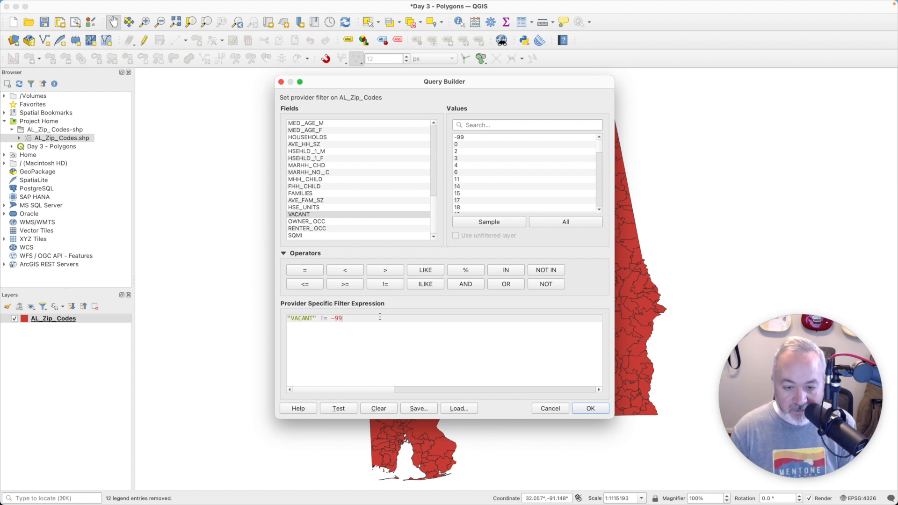
{"action": "left_click", "coordinate": [342, 409]}
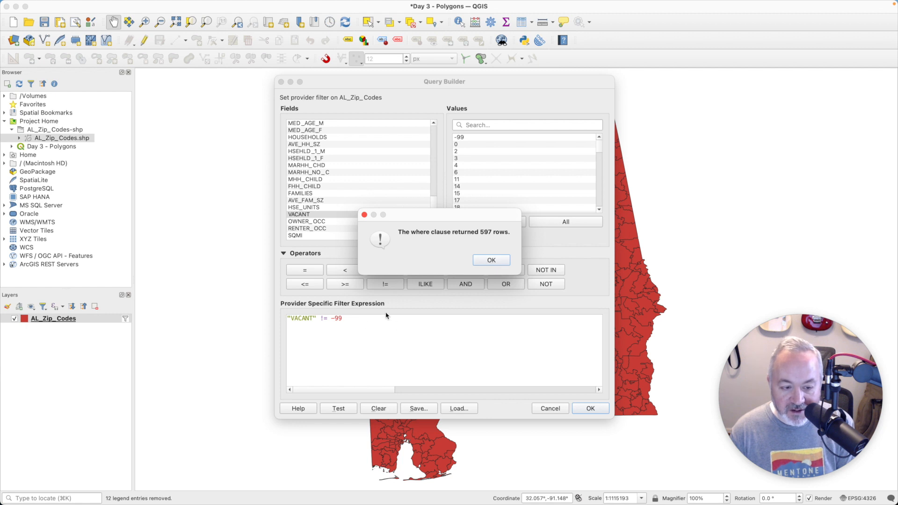
{"action": "left_click", "coordinate": [486, 266]}
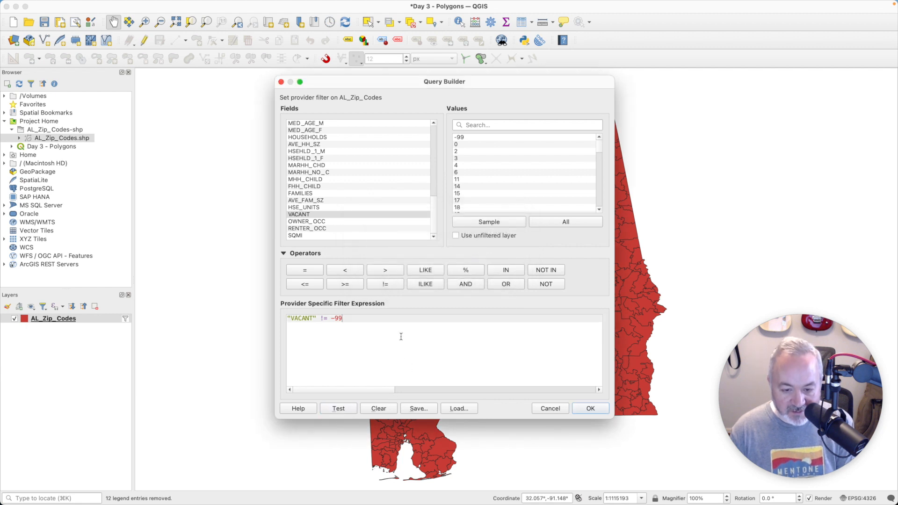
Step: Clear the filter expression and test the empty filter
{"action": "left_click", "coordinate": [389, 410]}
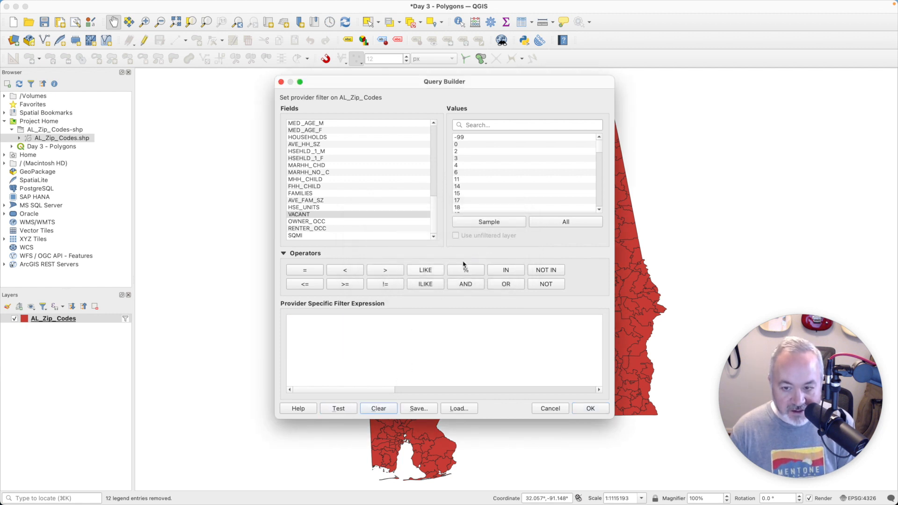
{"action": "left_click", "coordinate": [343, 408]}
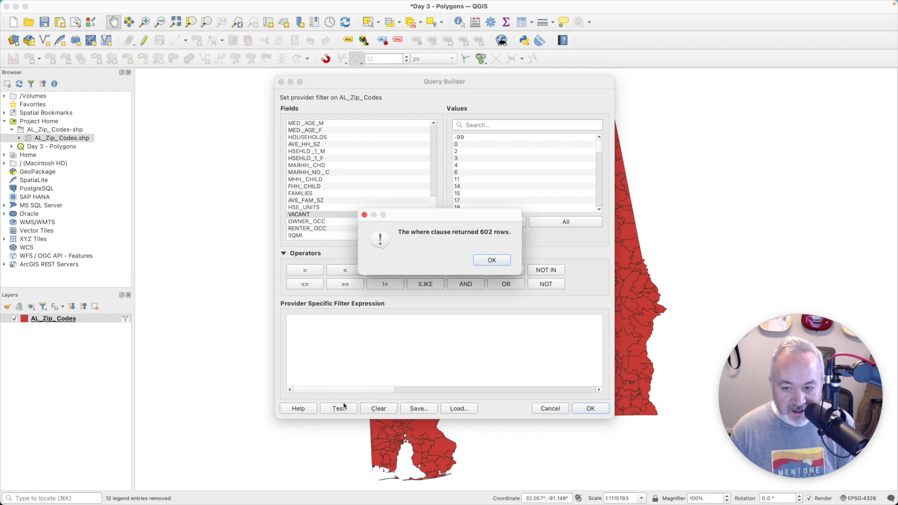
{"action": "left_click", "coordinate": [498, 262]}
Step: Restore the "VACANT" != -99 expression with undo, test it again, and apply the filter to the layer
{"action": "left_click", "coordinate": [378, 328]}
{"action": "key", "text": "super+z"}
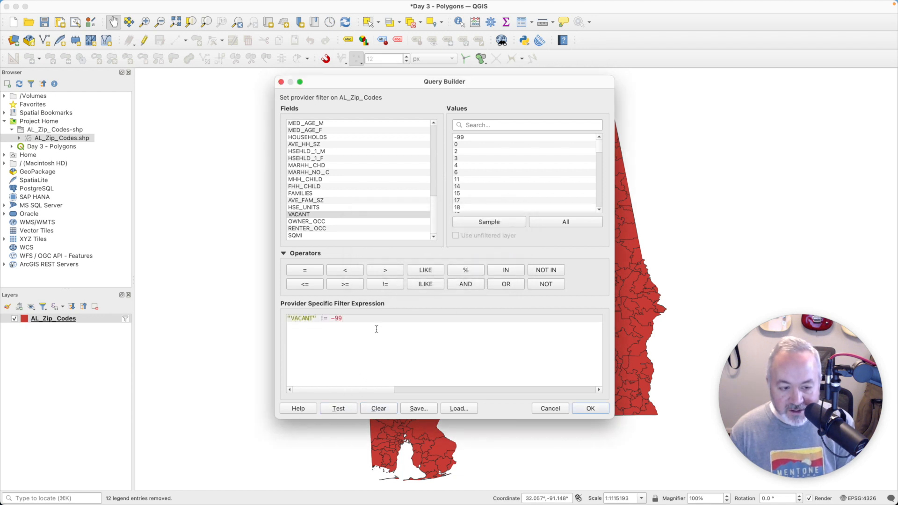
{"action": "left_click", "coordinate": [338, 409]}
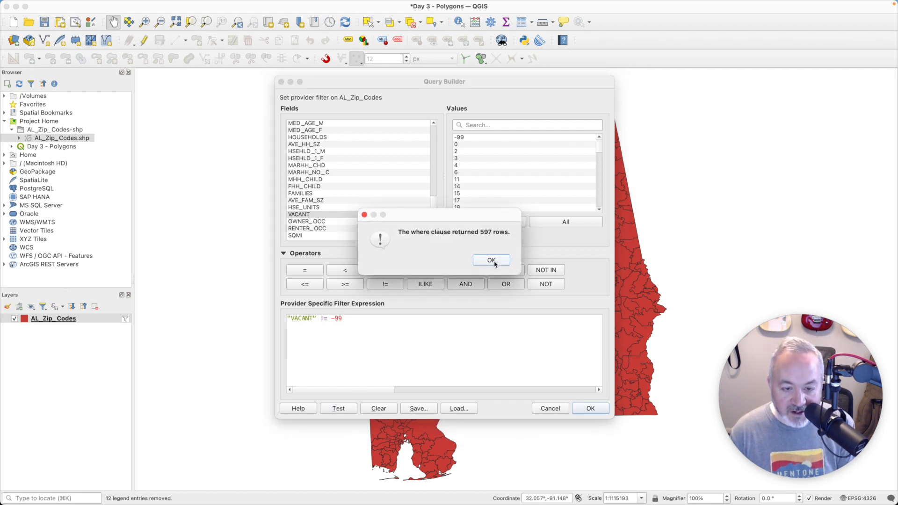
{"action": "left_click", "coordinate": [491, 261]}
{"action": "left_click", "coordinate": [590, 410]}
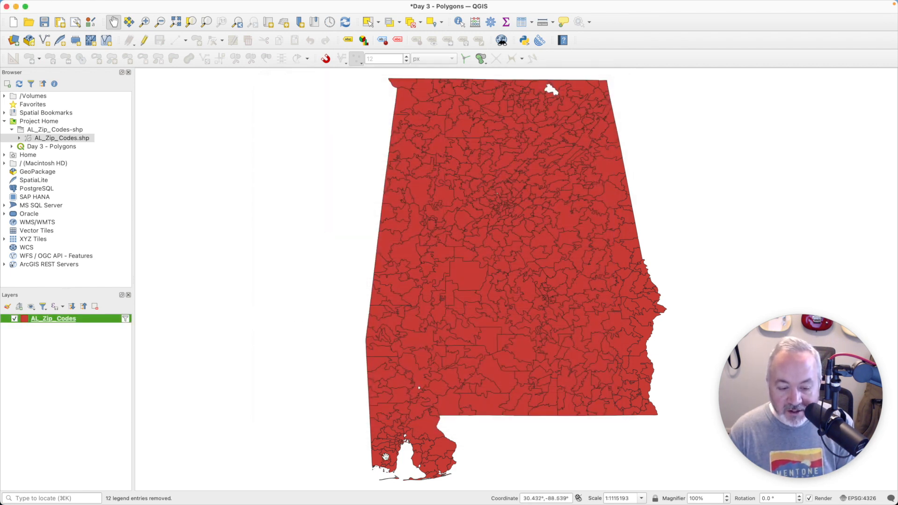
Step: Open the AL_Zip_Codes attribute table and close it again
{"action": "right_click", "coordinate": [59, 319]}
{"action": "left_click", "coordinate": [125, 212]}
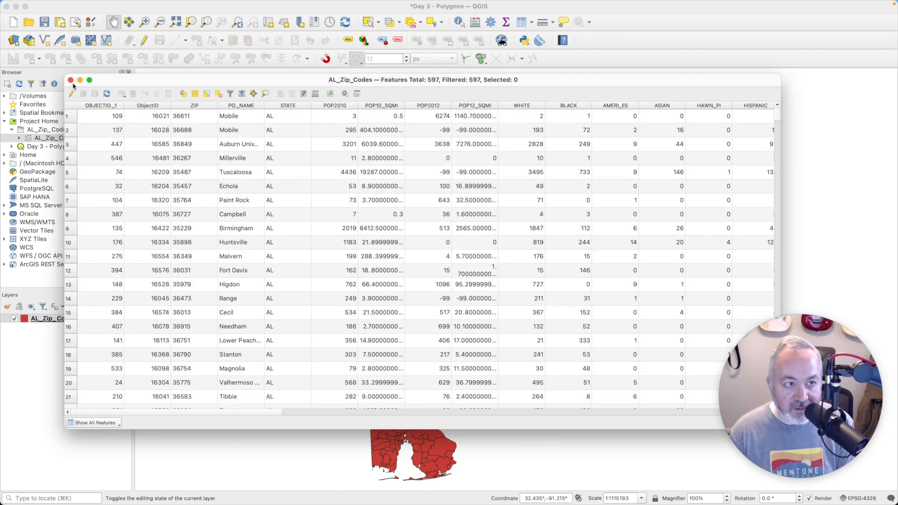
{"action": "left_click", "coordinate": [70, 80]}
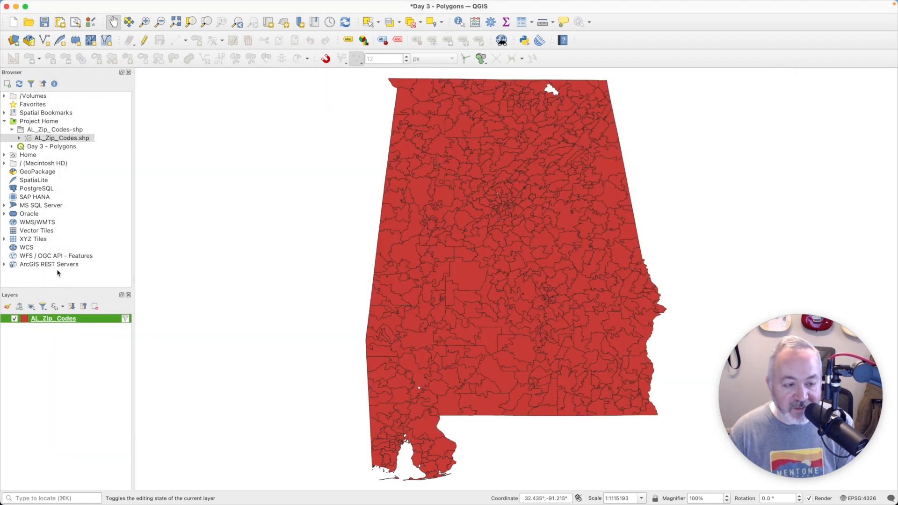
Step: Open the AL_Zip_Codes layer symbology and switch it to Graduated with Equal Interval mode
{"action": "double_click", "coordinate": [61, 320]}
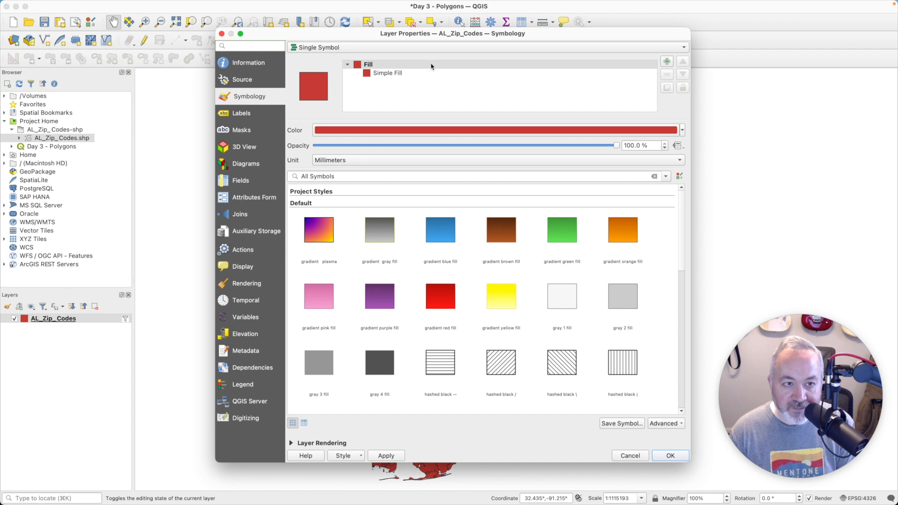
{"action": "left_click", "coordinate": [377, 47]}
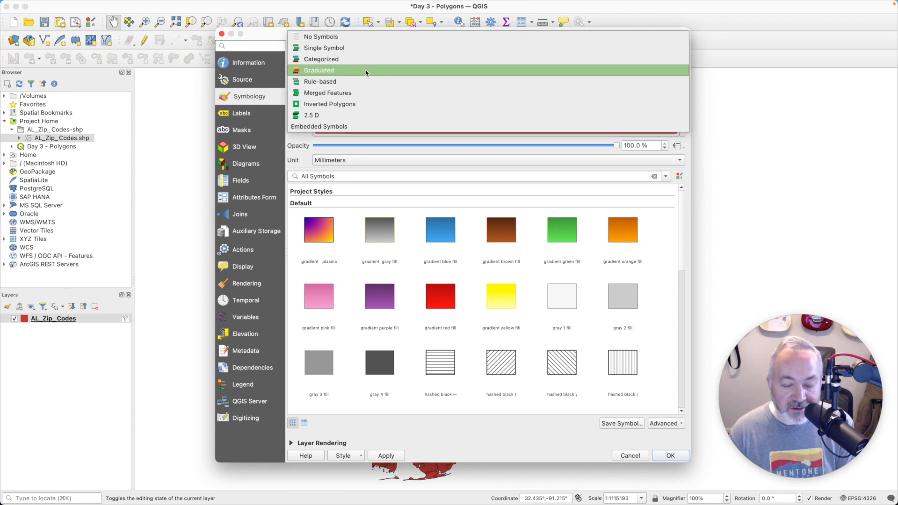
{"action": "left_click", "coordinate": [367, 71]}
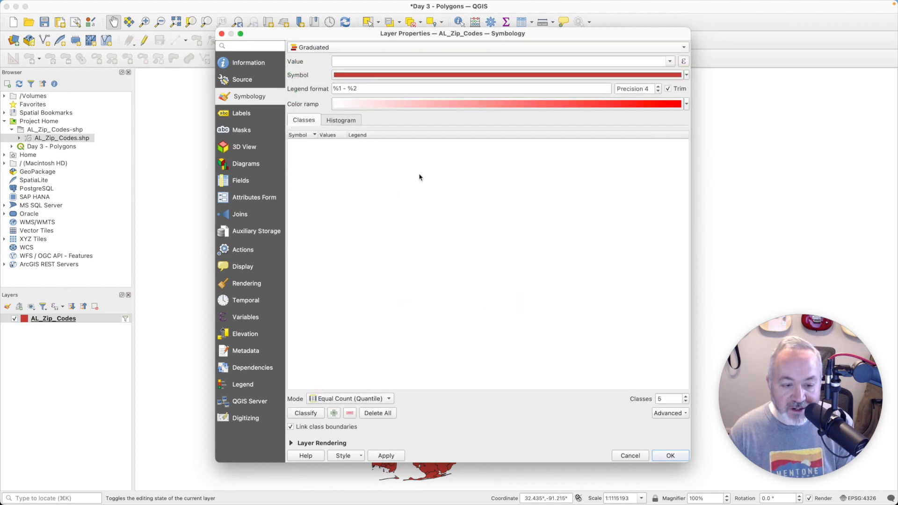
{"action": "left_click", "coordinate": [358, 397]}
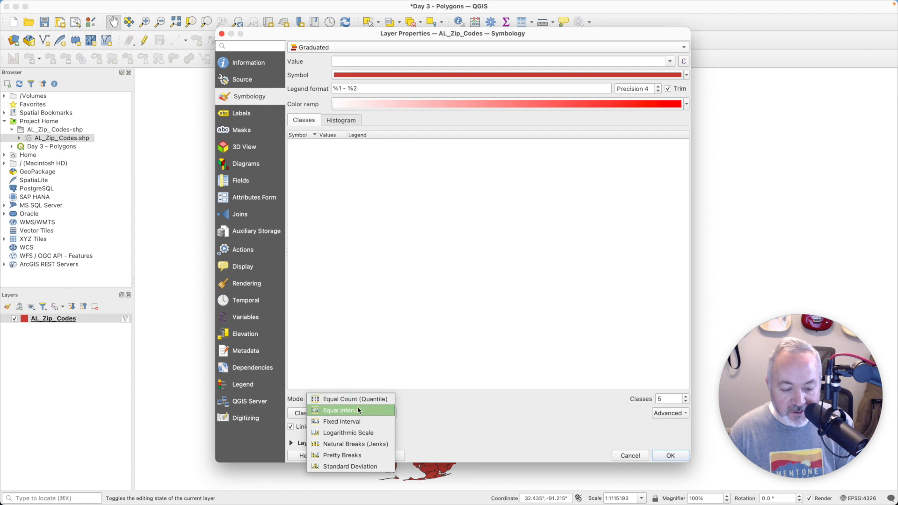
{"action": "left_click", "coordinate": [361, 411]}
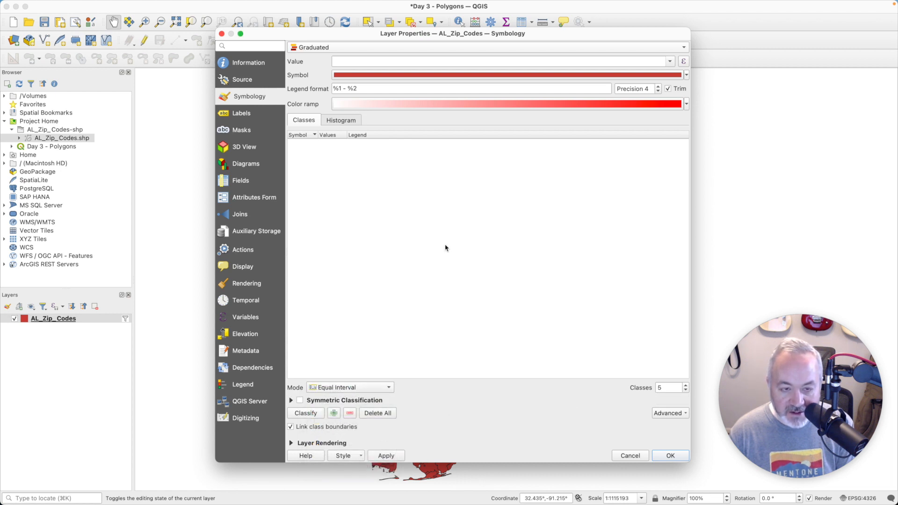
Step: Choose the Turbo color ramp, set the graduated value field to VACANT, and classify
{"action": "left_click", "coordinate": [687, 105]}
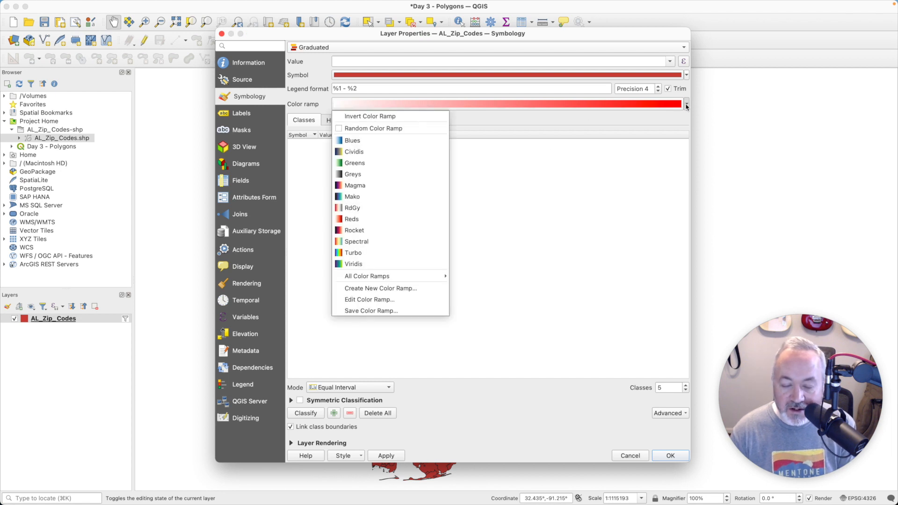
{"action": "left_click", "coordinate": [378, 253]}
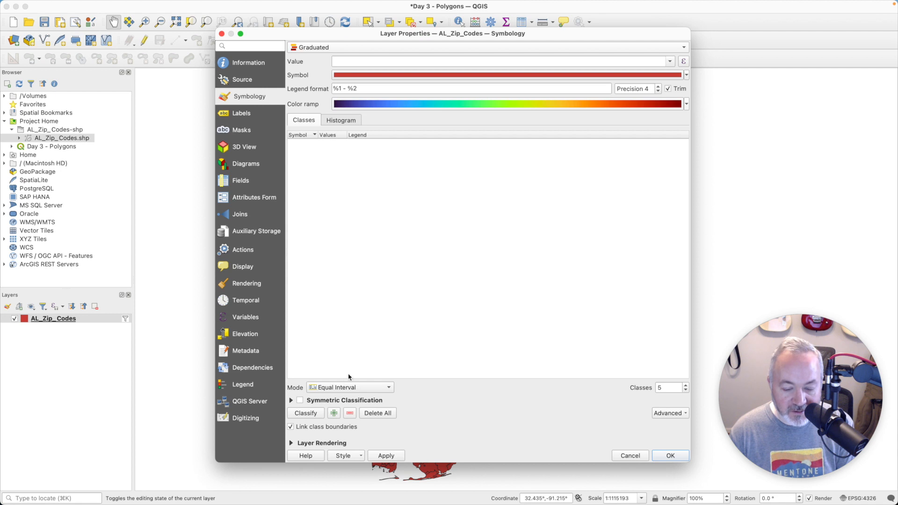
{"action": "left_click", "coordinate": [307, 413]}
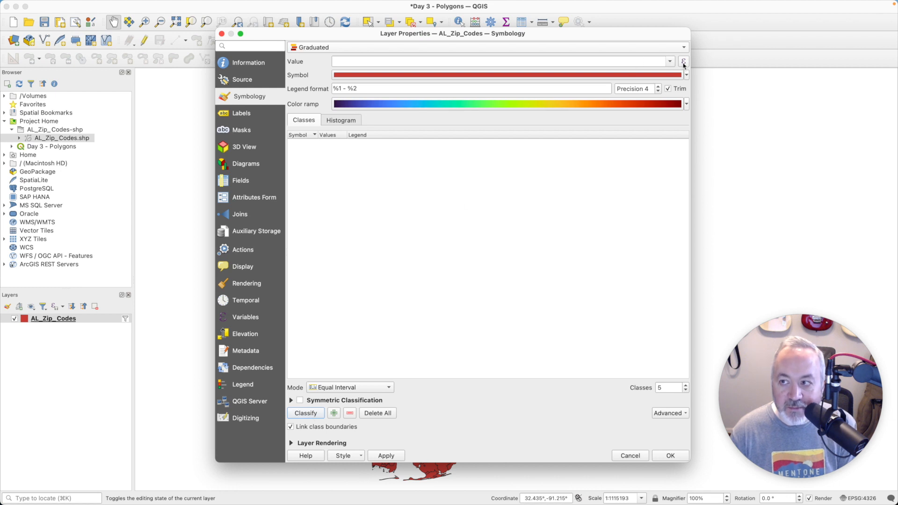
{"action": "left_click", "coordinate": [659, 64]}
{"action": "scroll", "coordinate": [439, 152], "scroll_direction": "down", "scroll_amount": 10}
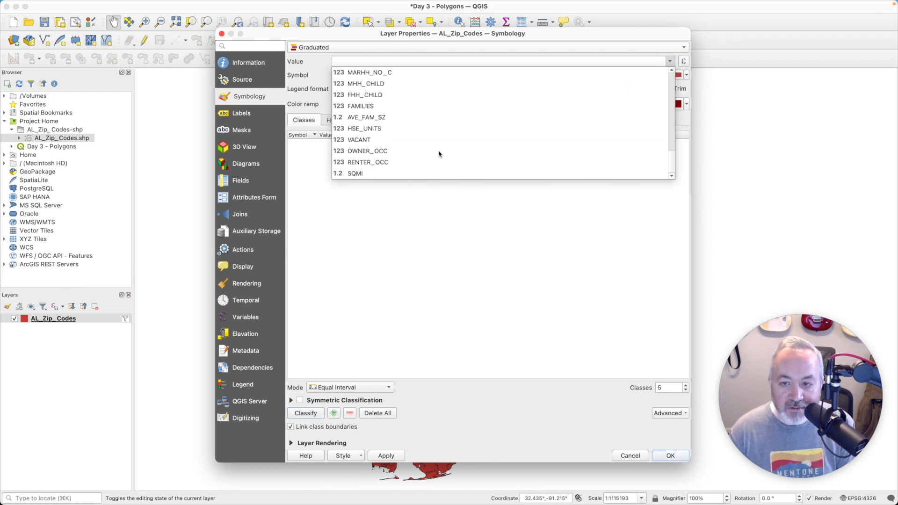
{"action": "left_click", "coordinate": [380, 139]}
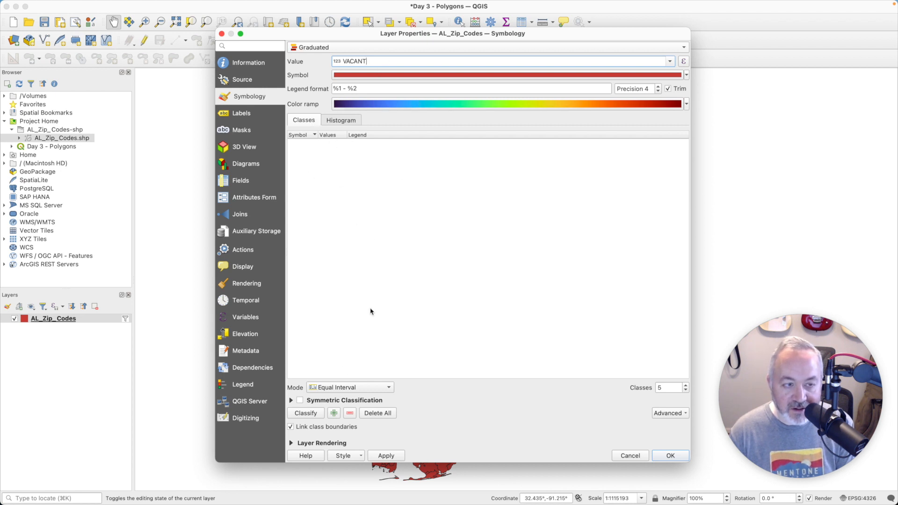
{"action": "left_click", "coordinate": [304, 416]}
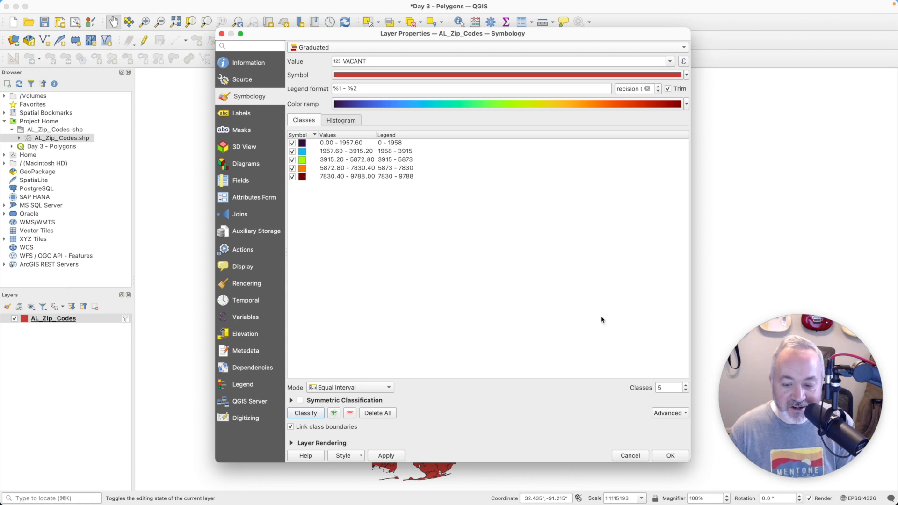
Step: Set the number of classes to 10 and apply the symbology with OK
{"action": "double_click", "coordinate": [660, 388]}
{"action": "type", "text": "10"}
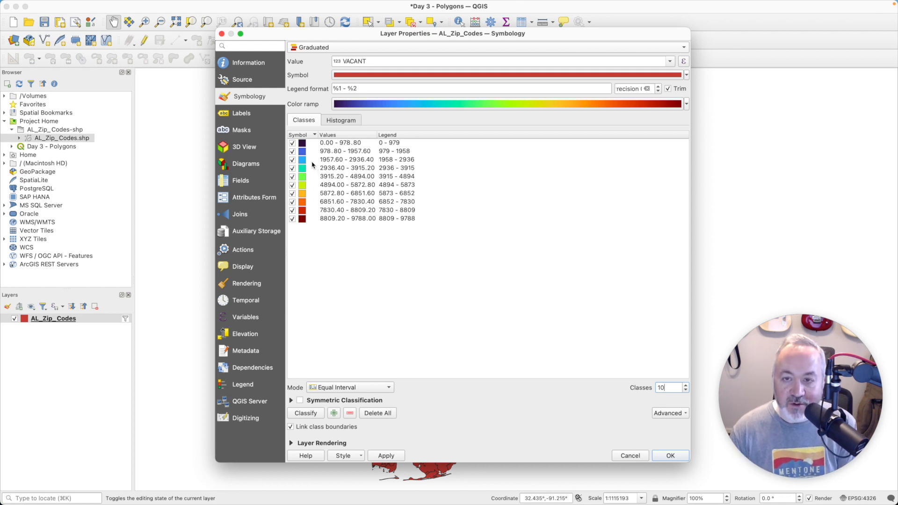
{"action": "left_click", "coordinate": [671, 457]}
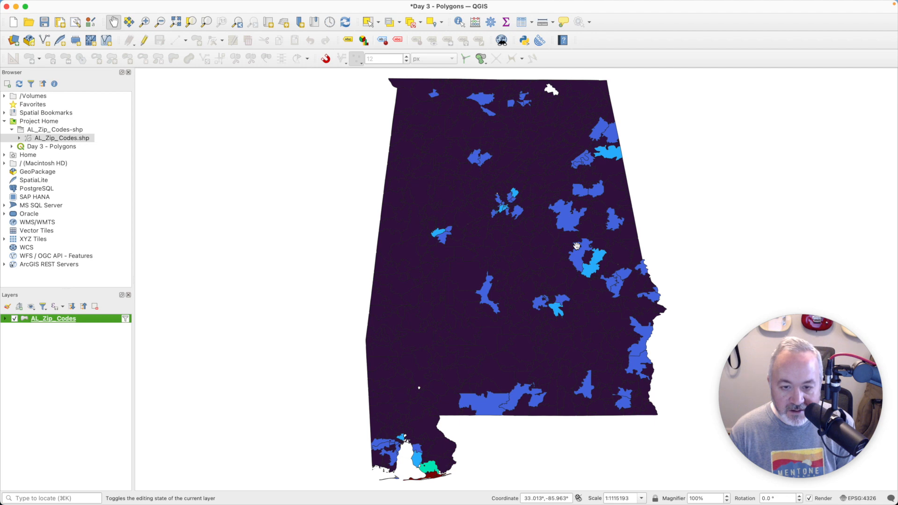
Step: Glance at the attribute table, then reclassify the layer using Equal Count (Quantile) mode and apply
{"action": "key", "text": "F6"}
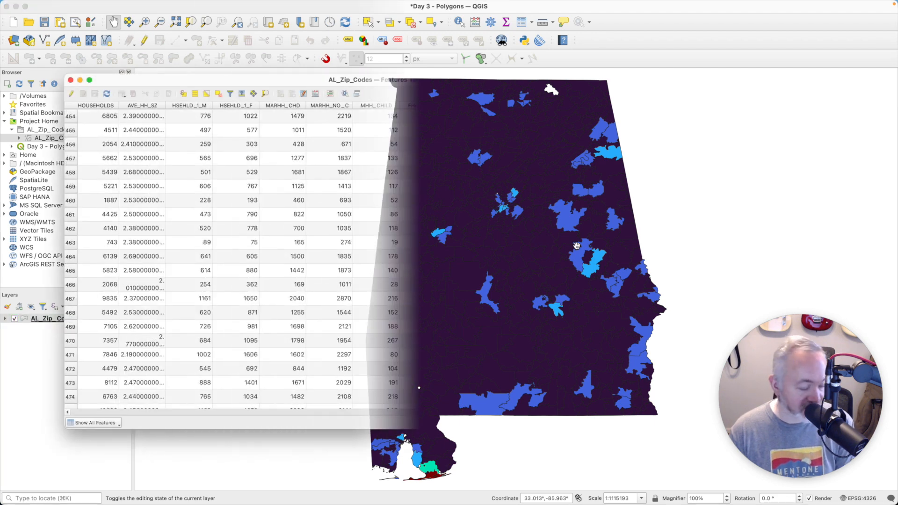
{"action": "left_click", "coordinate": [71, 81]}
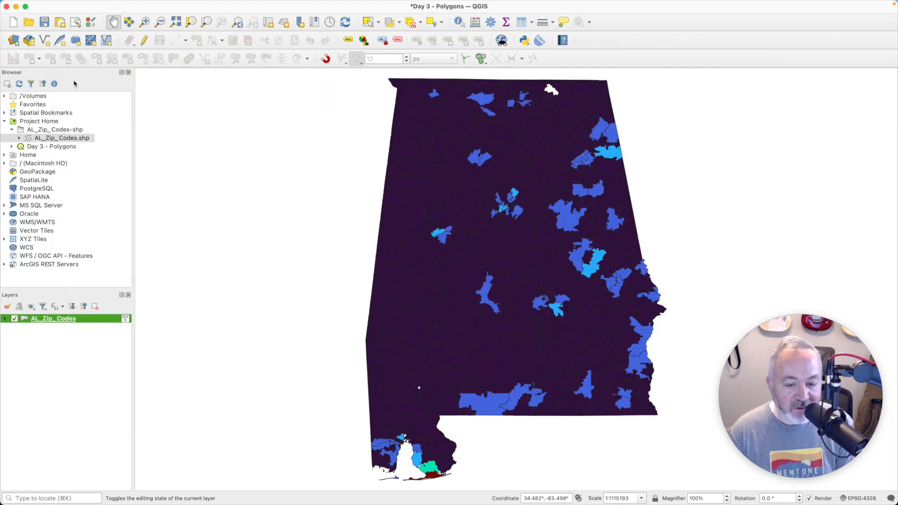
{"action": "left_click", "coordinate": [68, 320]}
{"action": "double_click", "coordinate": [69, 319]}
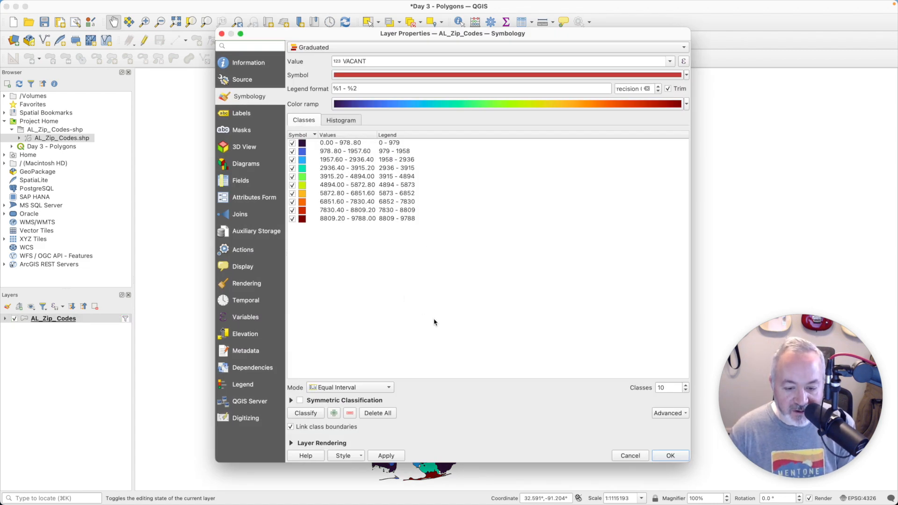
{"action": "left_click", "coordinate": [384, 388]}
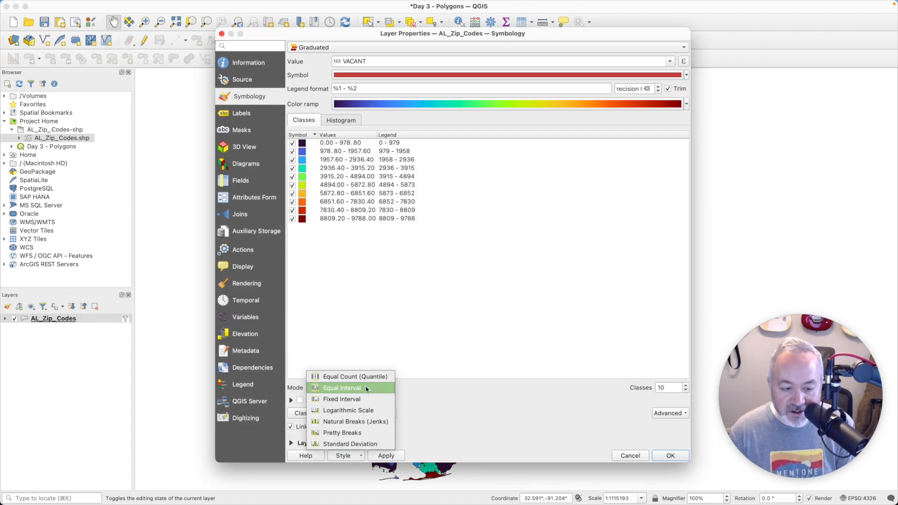
{"action": "left_click", "coordinate": [349, 378]}
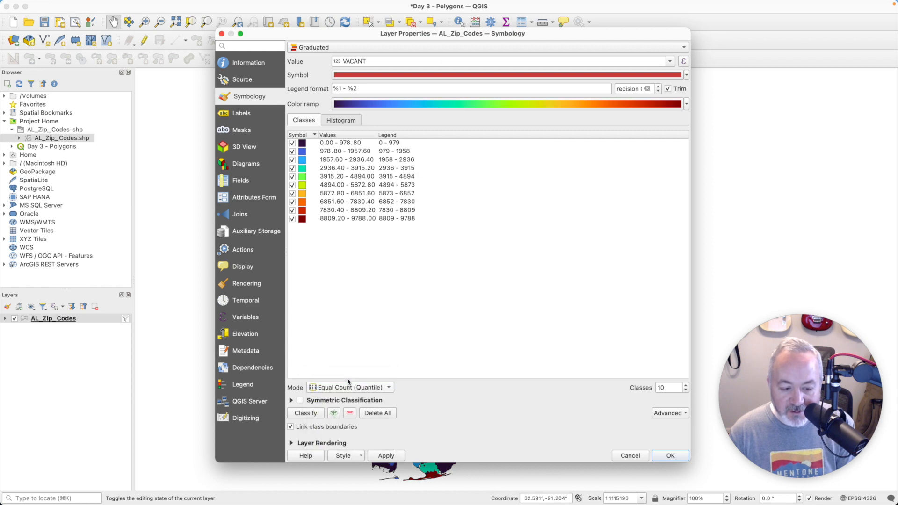
{"action": "left_click", "coordinate": [670, 456]}
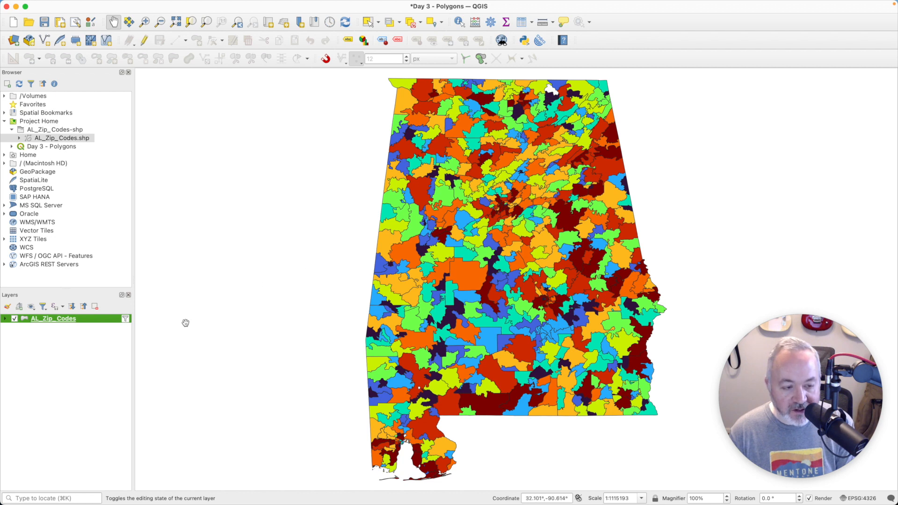
Step: Change the graduated color ramp to Cividis and apply the symbology
{"action": "double_click", "coordinate": [61, 321]}
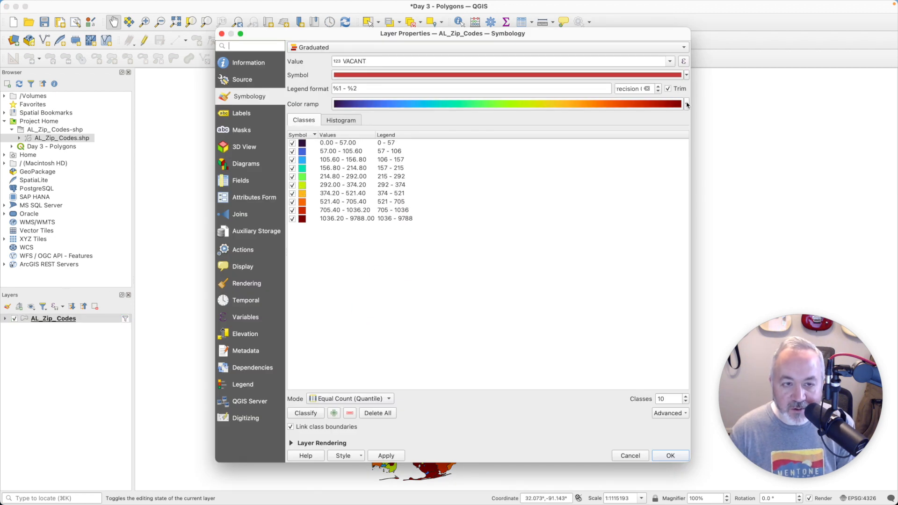
{"action": "left_click", "coordinate": [687, 105]}
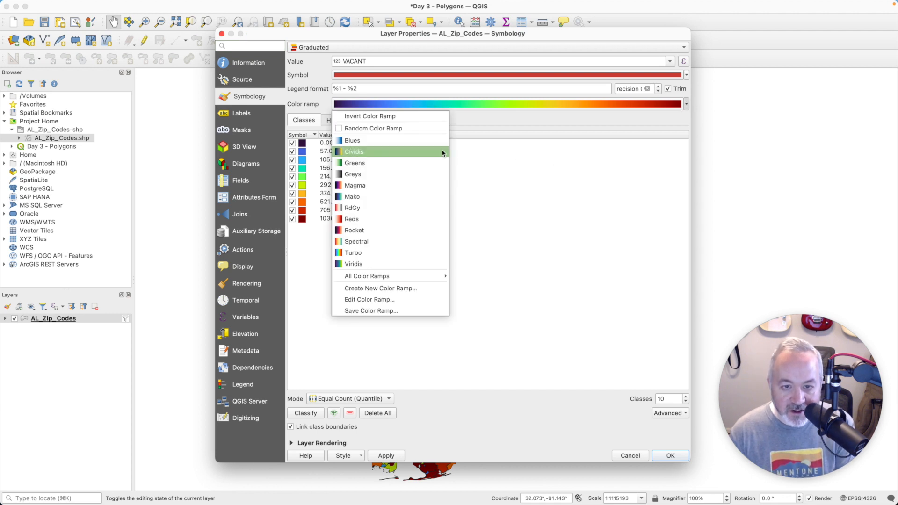
{"action": "left_click", "coordinate": [391, 153]}
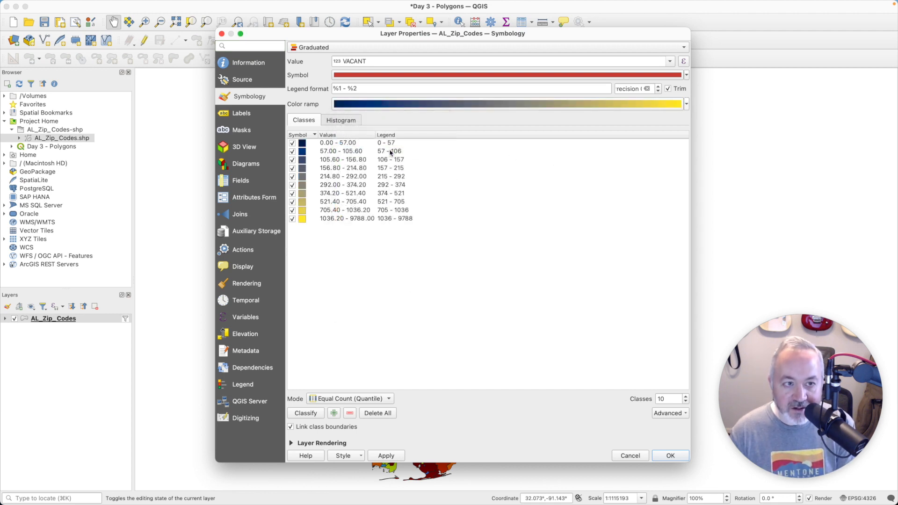
{"action": "left_click", "coordinate": [687, 104]}
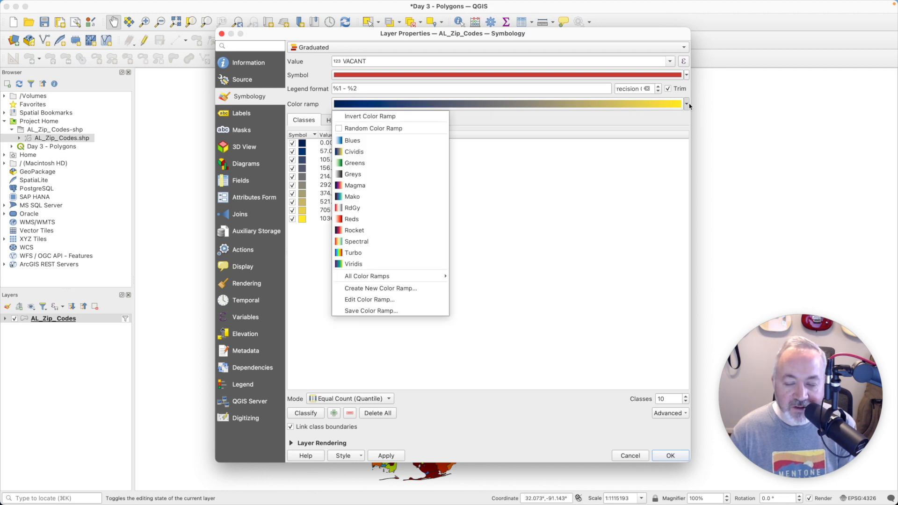
{"action": "left_click", "coordinate": [353, 252]}
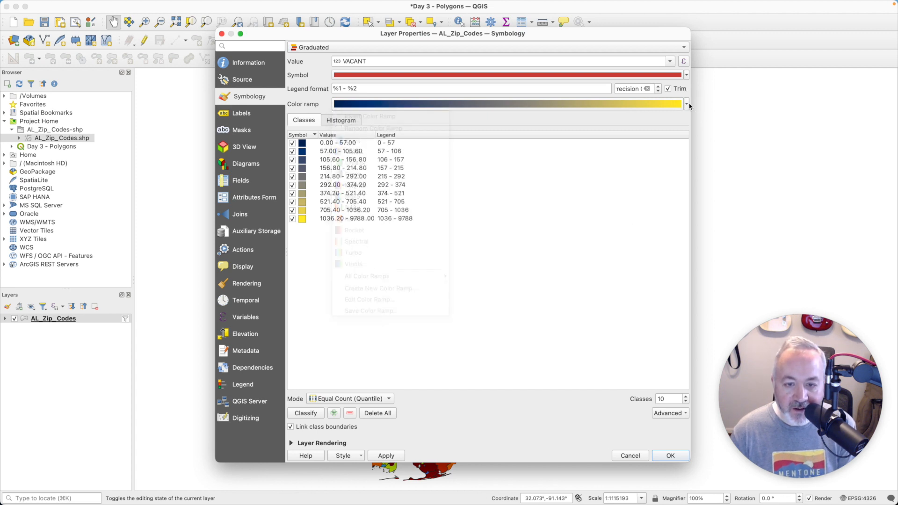
{"action": "left_click", "coordinate": [672, 456]}
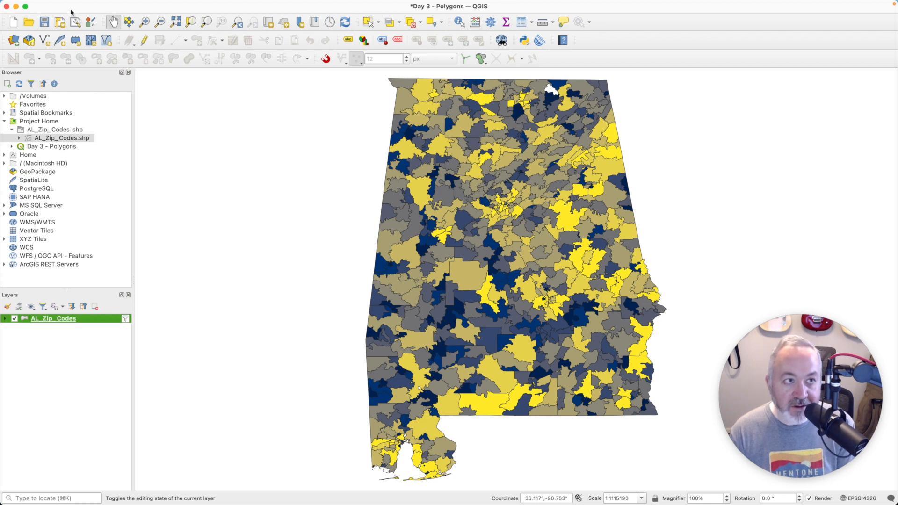
Step: Set the project CRS to NAD83(2011) / Alabama West (EPSG:6356) by filtering for alabama, and accept the default transformation
{"action": "left_click", "coordinate": [873, 501]}
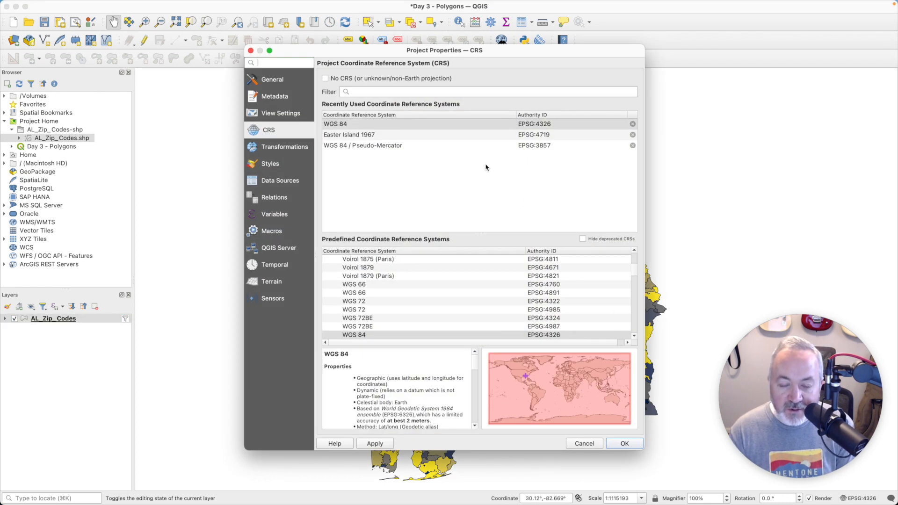
{"action": "left_click", "coordinate": [414, 124]}
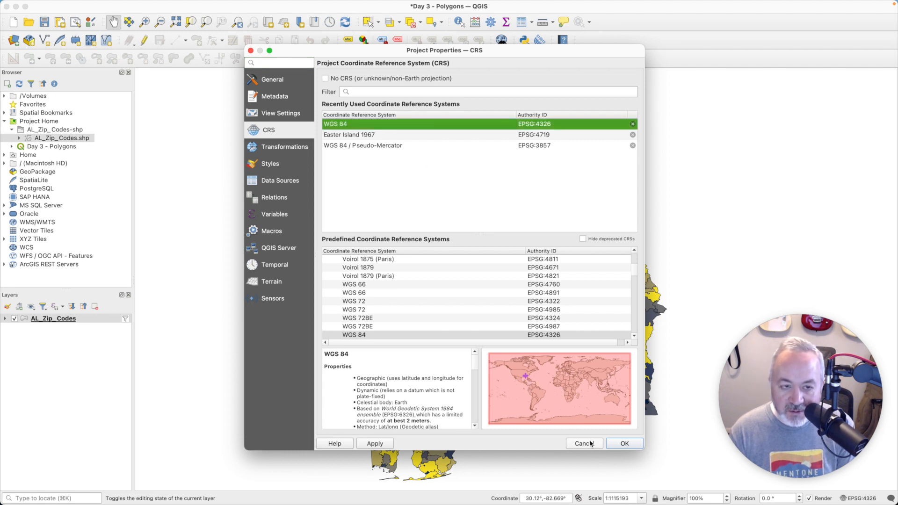
{"action": "left_click", "coordinate": [384, 89]}
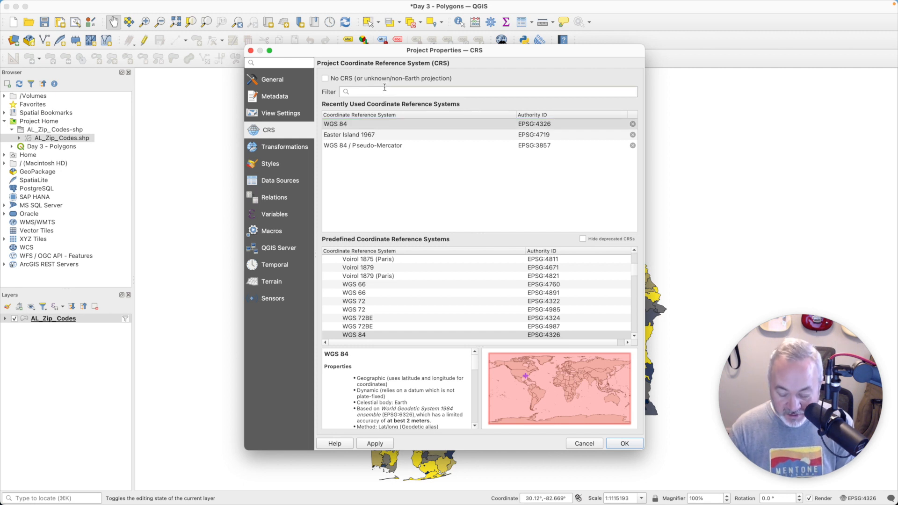
{"action": "type", "text": "alabam"}
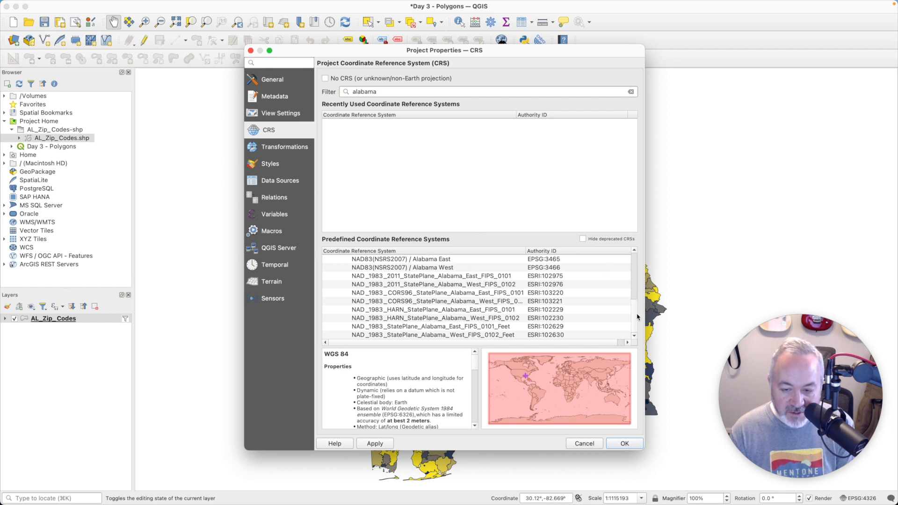
{"action": "left_click_drag", "start_coordinate": [634, 292], "coordinate": [622, 254]}
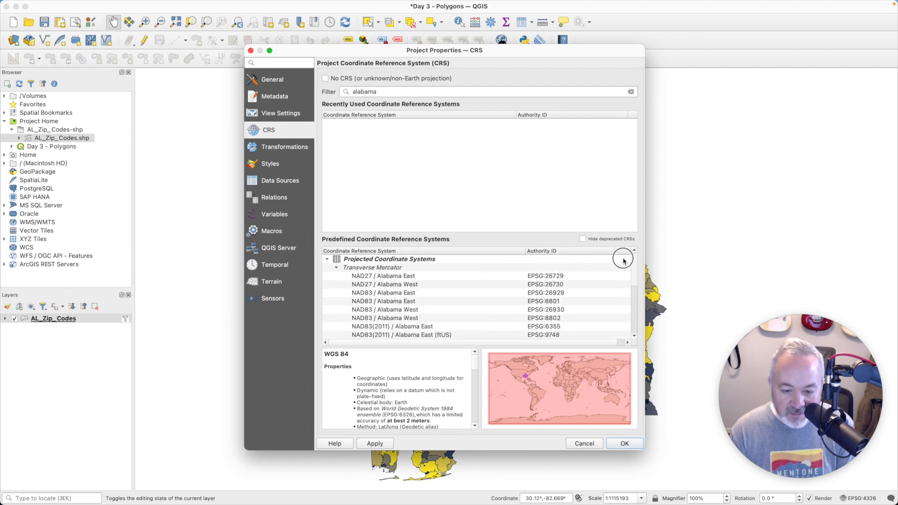
{"action": "scroll", "coordinate": [557, 311], "scroll_direction": "down", "scroll_amount": 1}
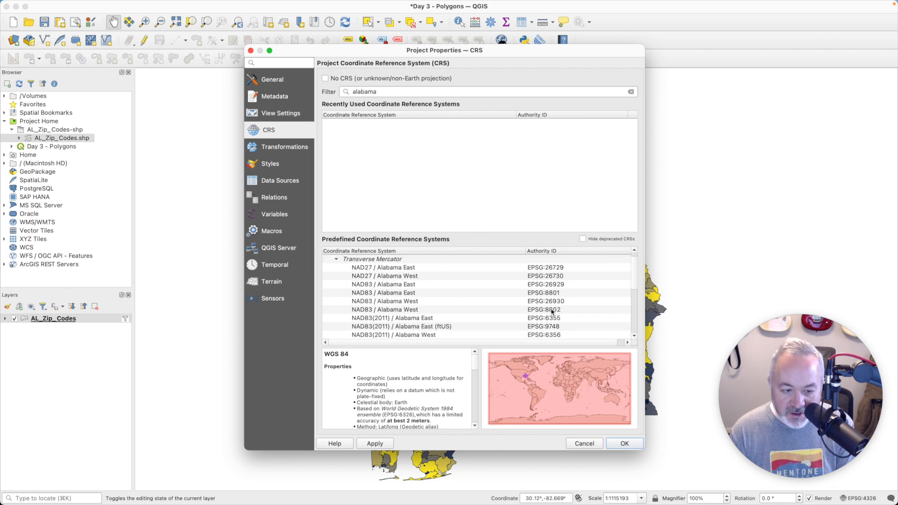
{"action": "left_click", "coordinate": [439, 319]}
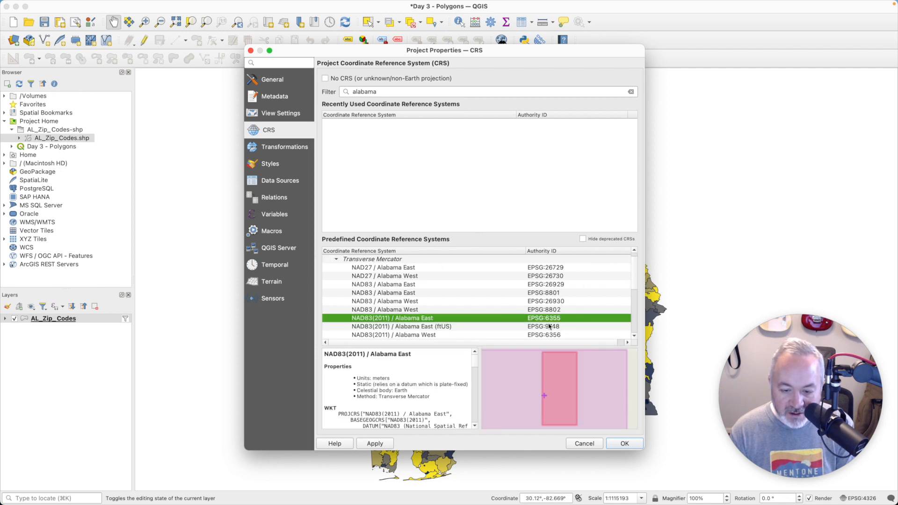
{"action": "left_click", "coordinate": [412, 335]}
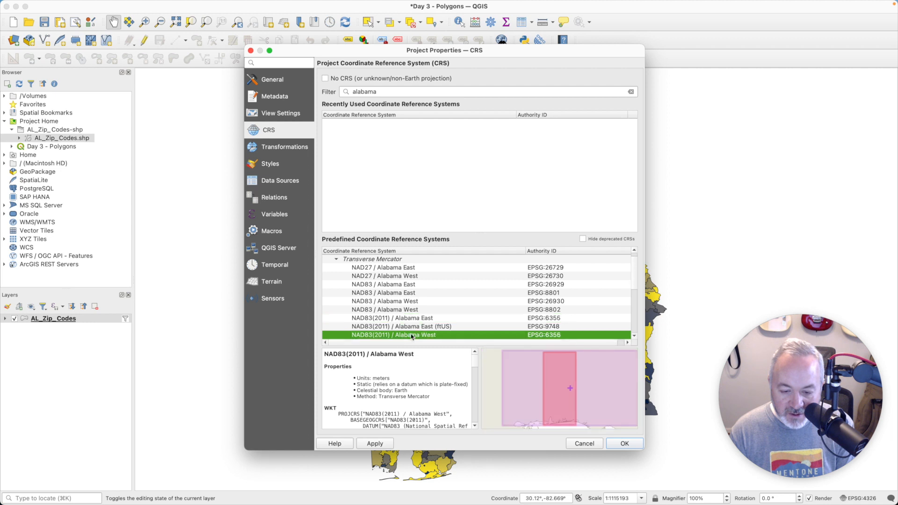
{"action": "left_click", "coordinate": [414, 318]}
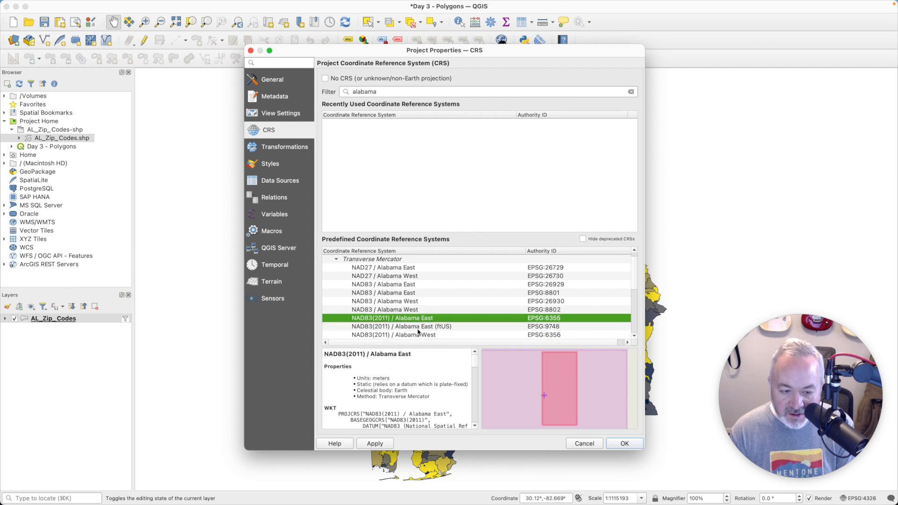
{"action": "left_click", "coordinate": [419, 335]}
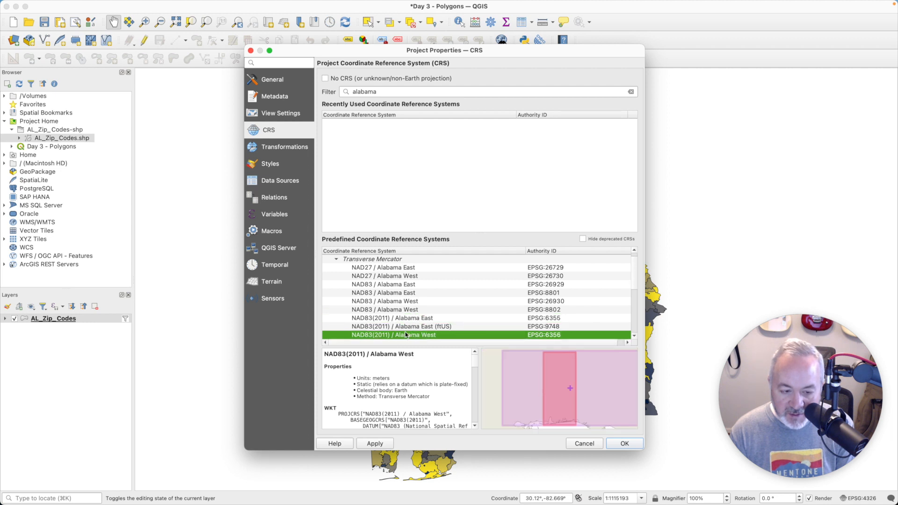
{"action": "left_click", "coordinate": [626, 444]}
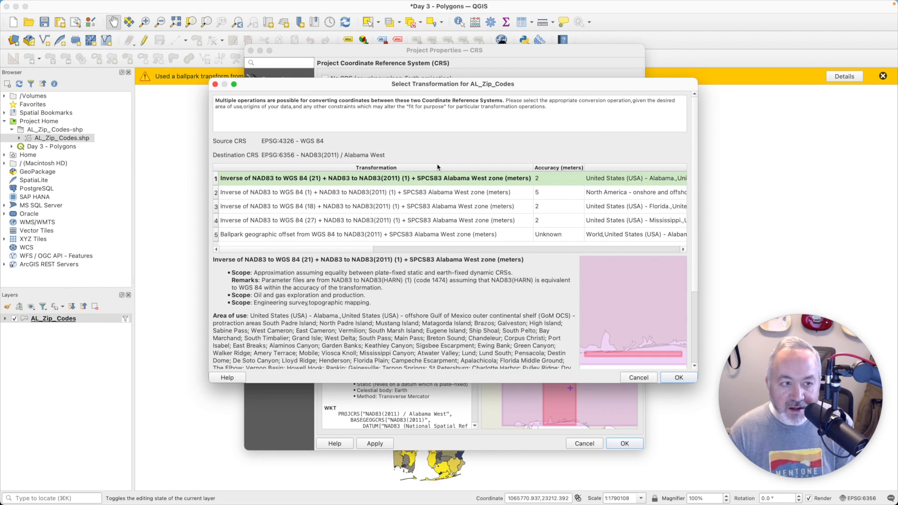
{"action": "left_click", "coordinate": [675, 378]}
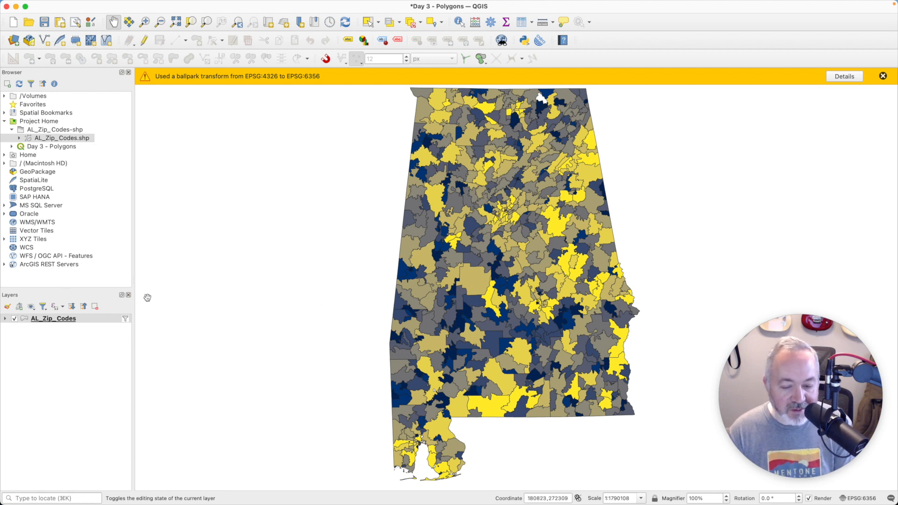
Step: Make the graduated symbol's stroke transparent and apply the layer symbology
{"action": "left_click", "coordinate": [68, 322]}
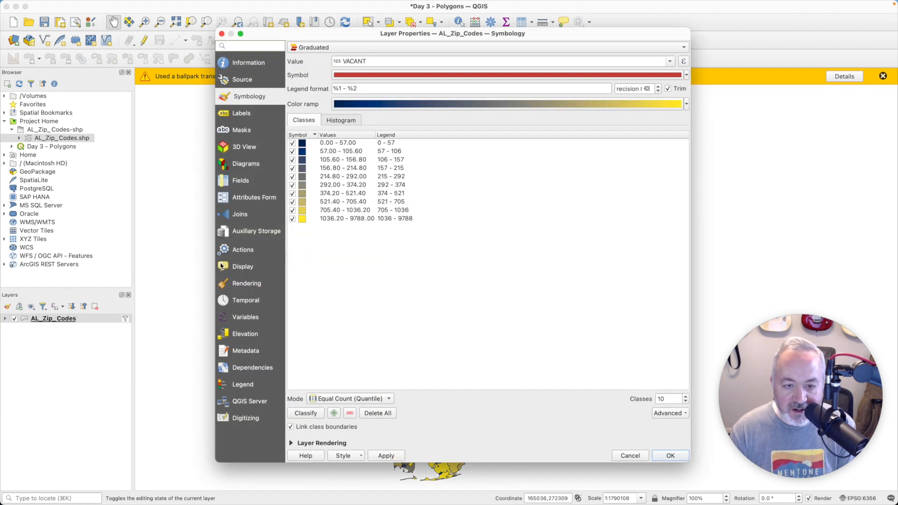
{"action": "left_click", "coordinate": [507, 76]}
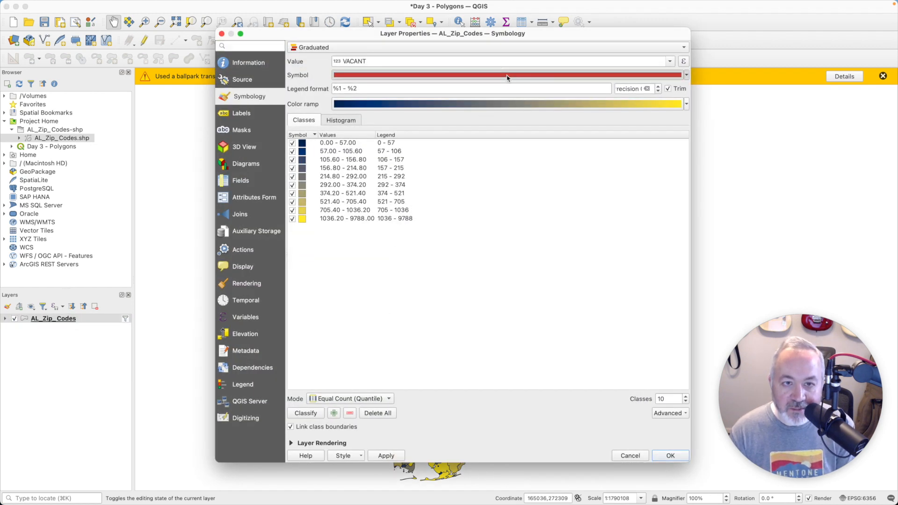
{"action": "left_click", "coordinate": [495, 152]}
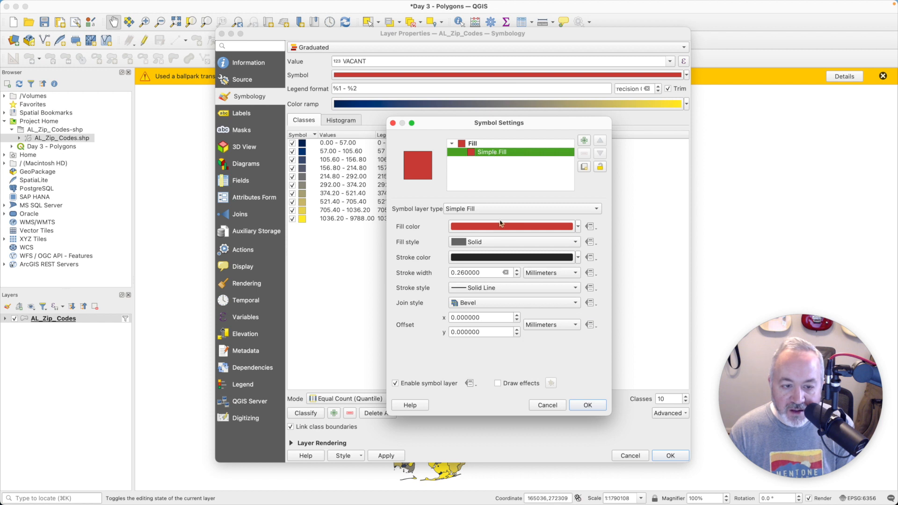
{"action": "left_click", "coordinate": [579, 258]}
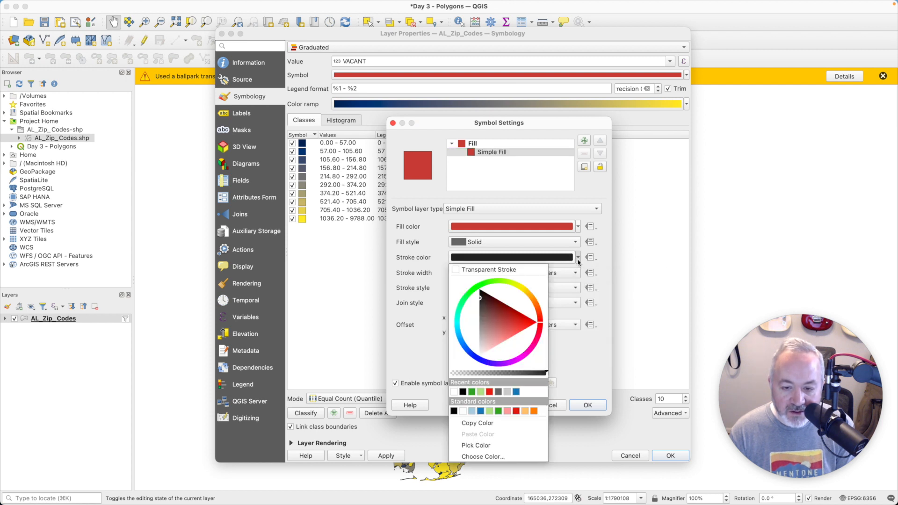
{"action": "left_click", "coordinate": [512, 270]}
{"action": "left_click", "coordinate": [589, 405]}
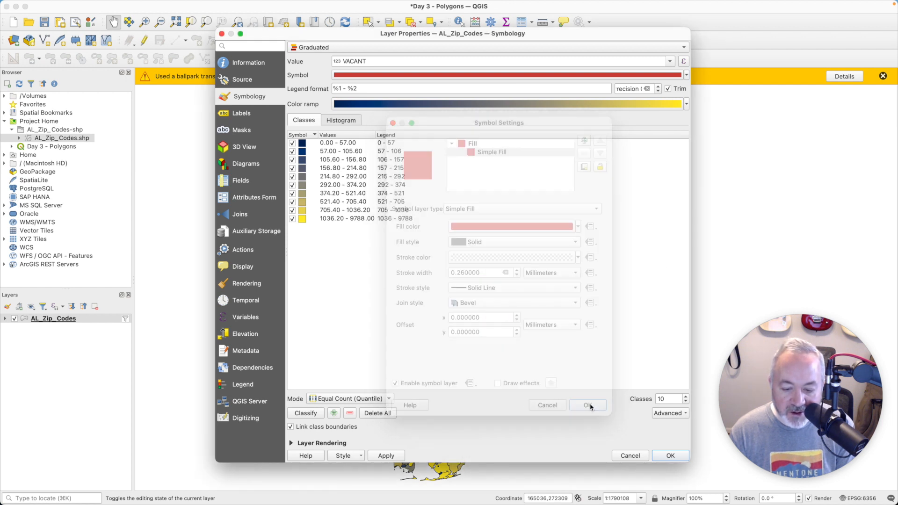
{"action": "left_click", "coordinate": [685, 459]}
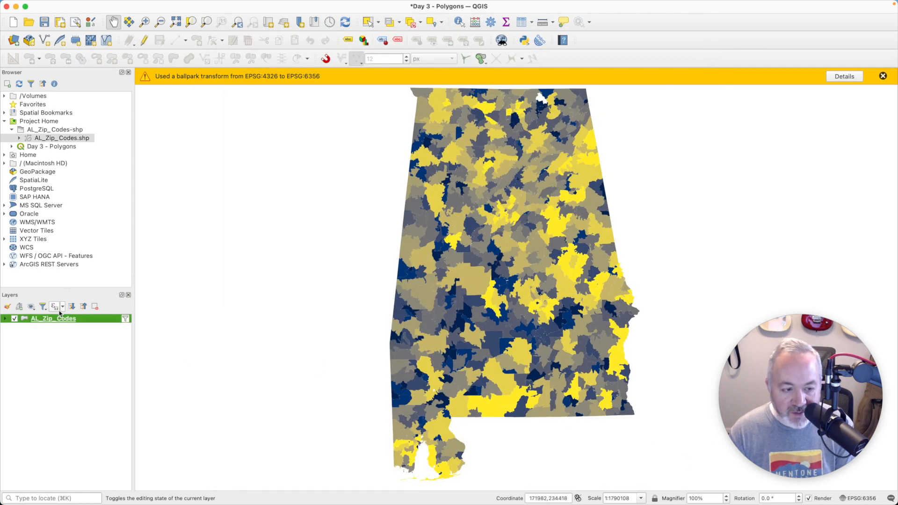
Step: Set the graduated symbol's stroke color to white and its stroke width to 0.5 mm
{"action": "double_click", "coordinate": [72, 321]}
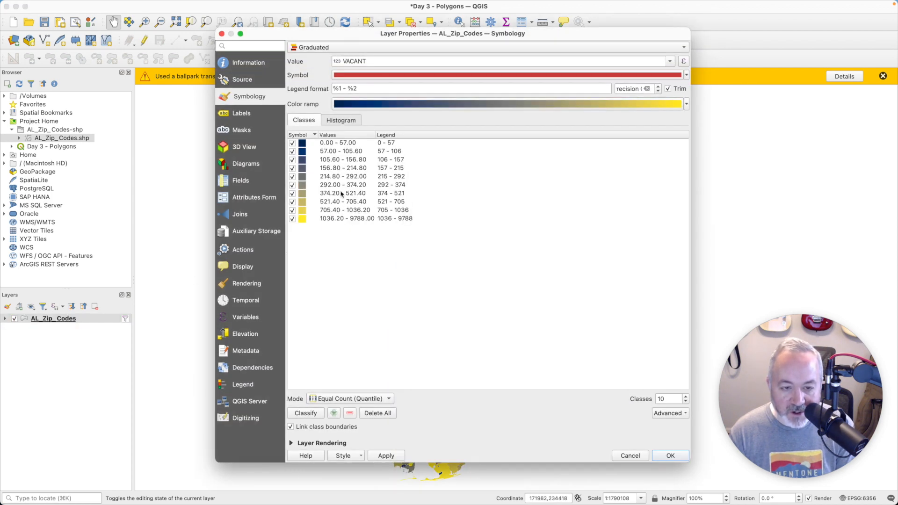
{"action": "left_click", "coordinate": [410, 75]}
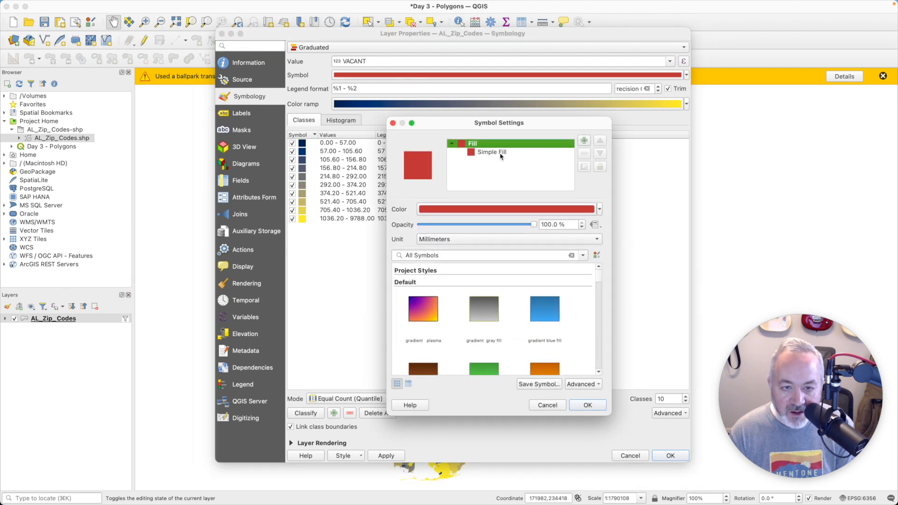
{"action": "left_click", "coordinate": [492, 153]}
{"action": "left_click", "coordinate": [579, 258]}
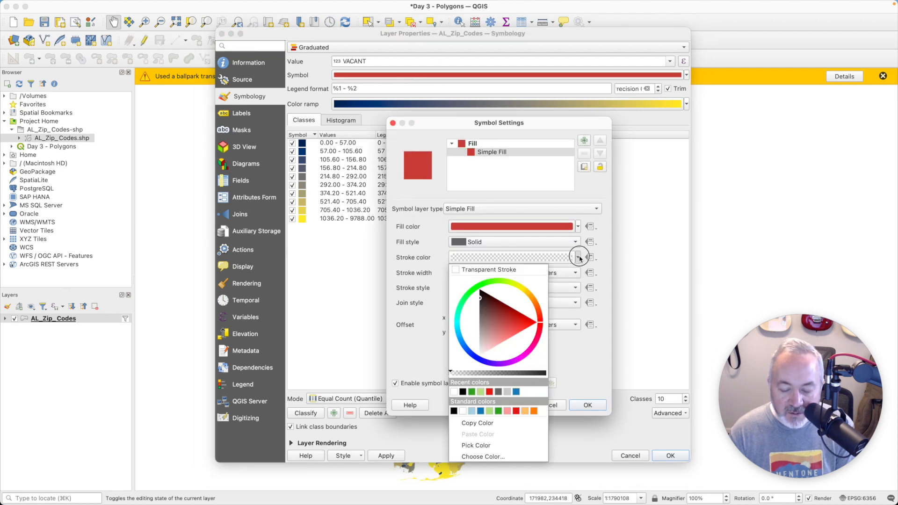
{"action": "left_click", "coordinate": [454, 392]}
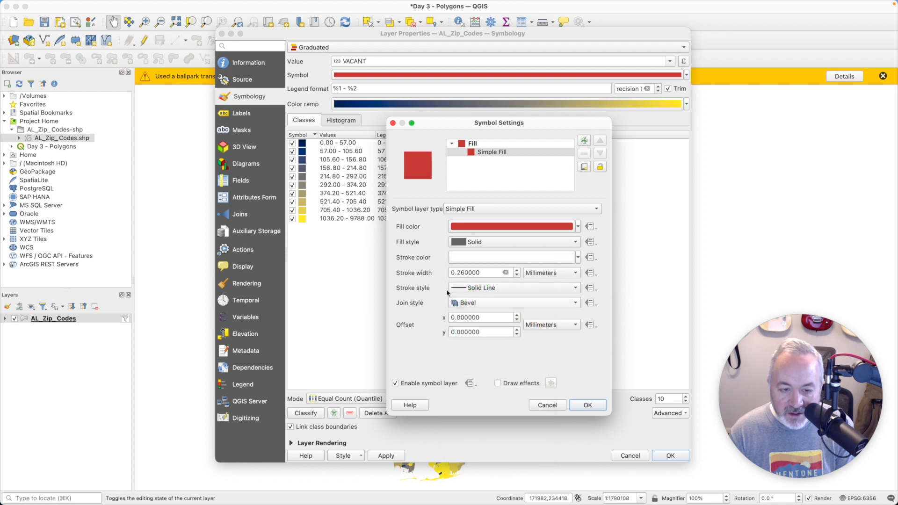
{"action": "left_click_drag", "start_coordinate": [497, 273], "coordinate": [421, 259]}
{"action": "type", "text": "0.5"}
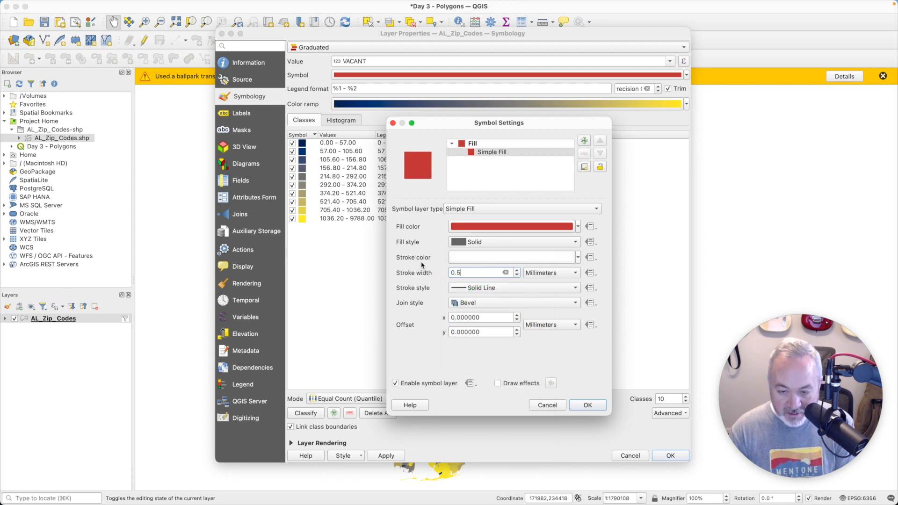
{"action": "left_click", "coordinate": [589, 406]}
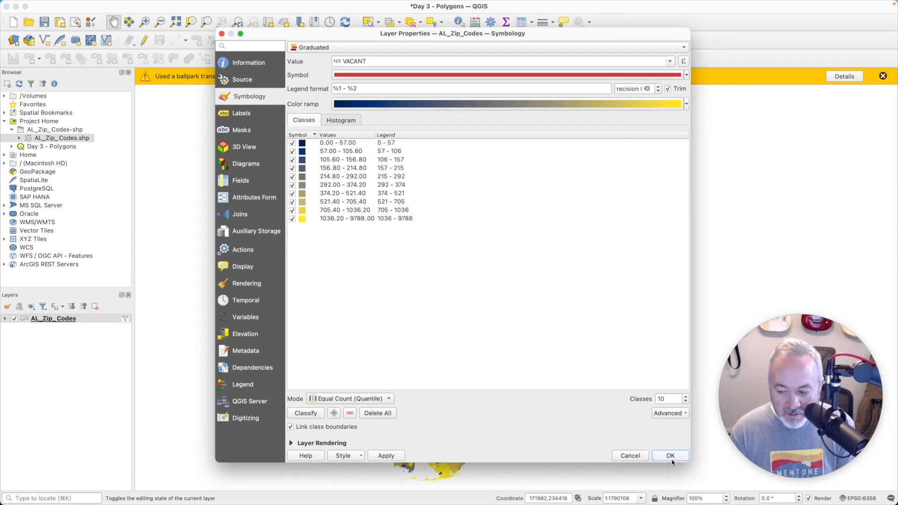
{"action": "left_click", "coordinate": [671, 457]}
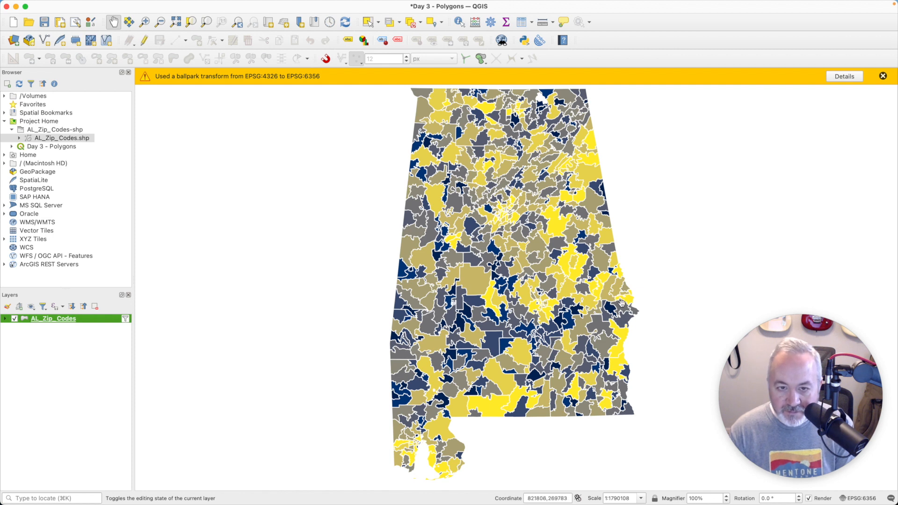
Step: Reduce the graduated symbol's stroke width to 0.25 mm and apply
{"action": "double_click", "coordinate": [105, 318]}
{"action": "left_click", "coordinate": [469, 74]}
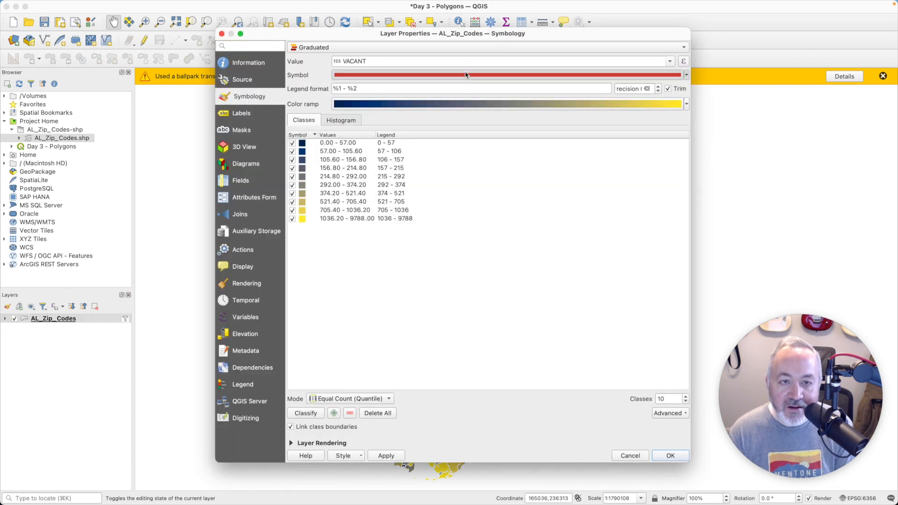
{"action": "left_click", "coordinate": [476, 153]}
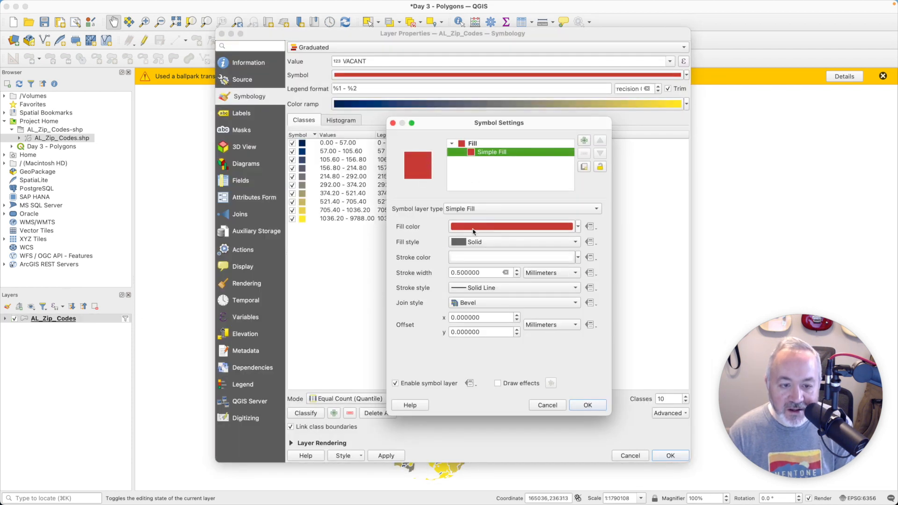
{"action": "left_click", "coordinate": [487, 270]}
{"action": "type", "text": "0.25"}
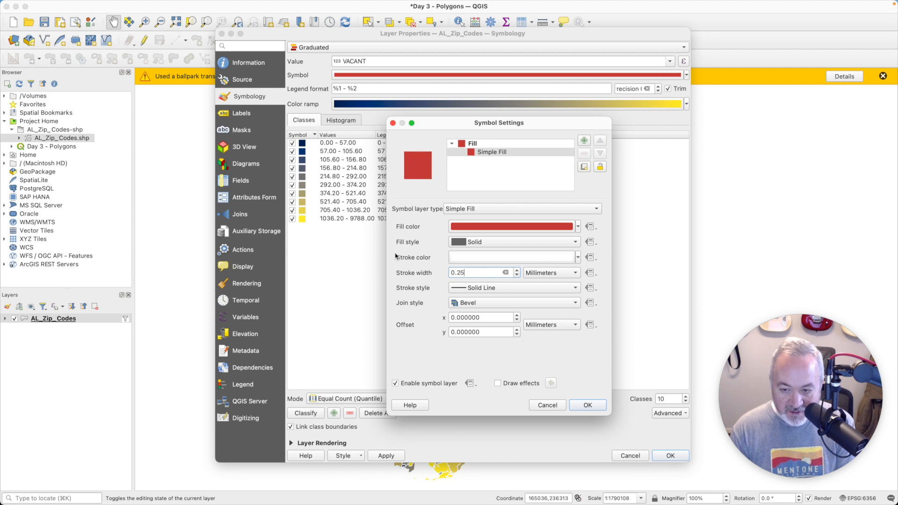
{"action": "left_click", "coordinate": [588, 405]}
{"action": "left_click", "coordinate": [671, 456]}
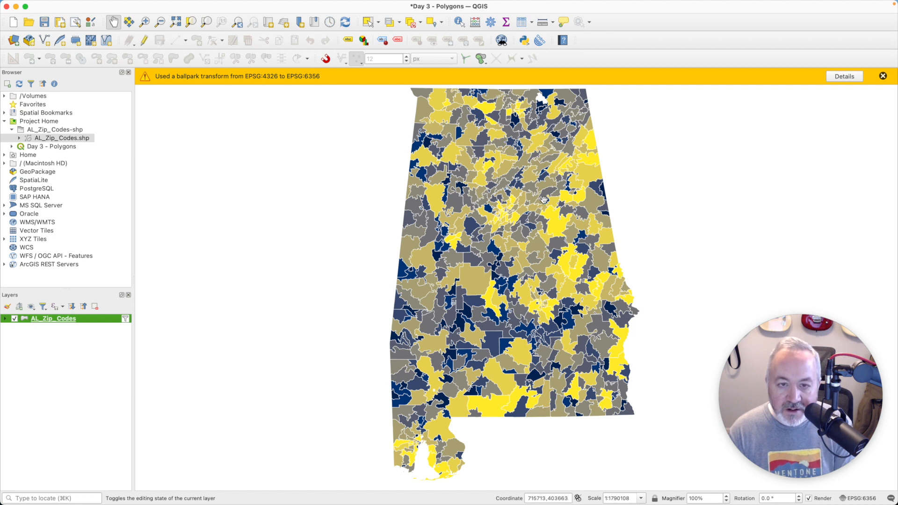
Step: Dismiss the transform warning and create a new print layout titled Portrait, maximizing its window to the full page
{"action": "left_click", "coordinate": [883, 76]}
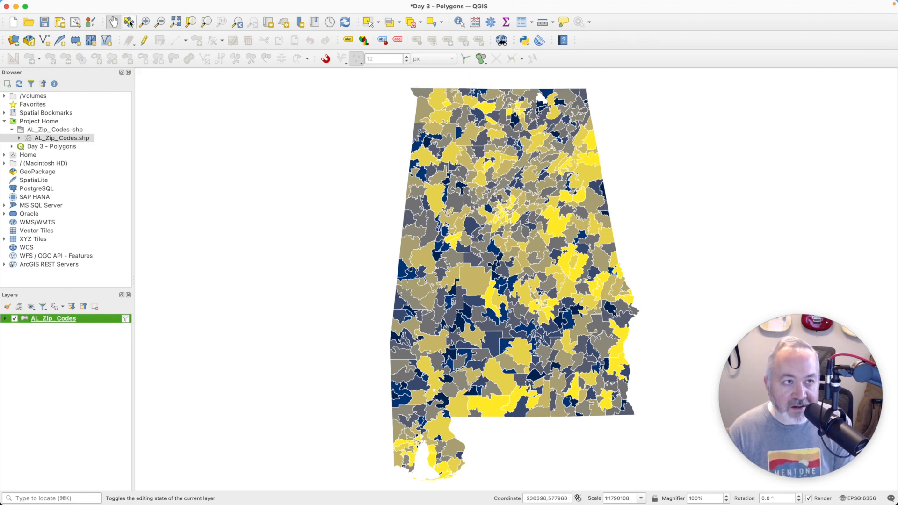
{"action": "left_click", "coordinate": [55, 6]}
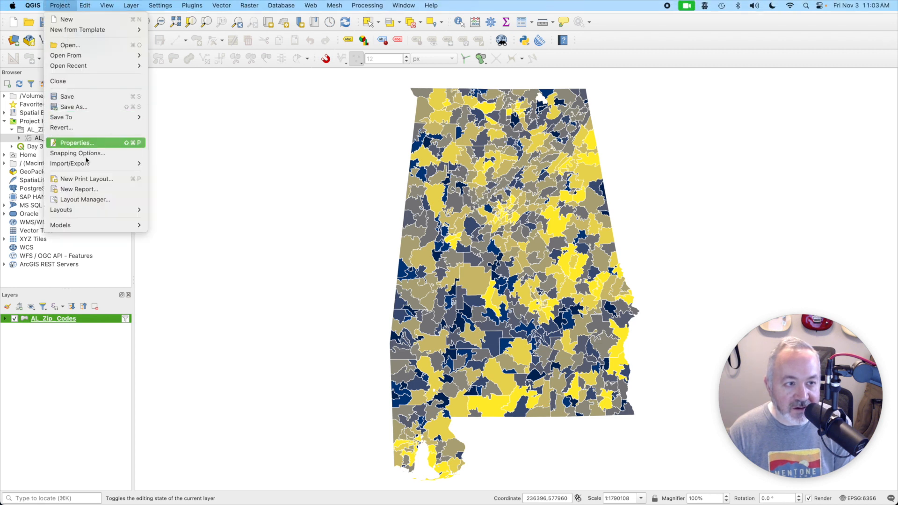
{"action": "left_click", "coordinate": [91, 178]}
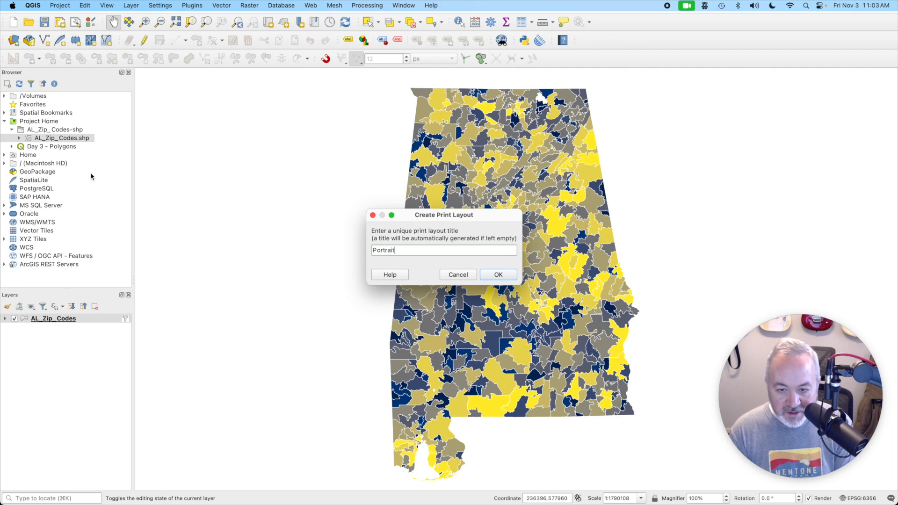
{"action": "type", "text": "Portrait"}
{"action": "key", "text": "Return"}
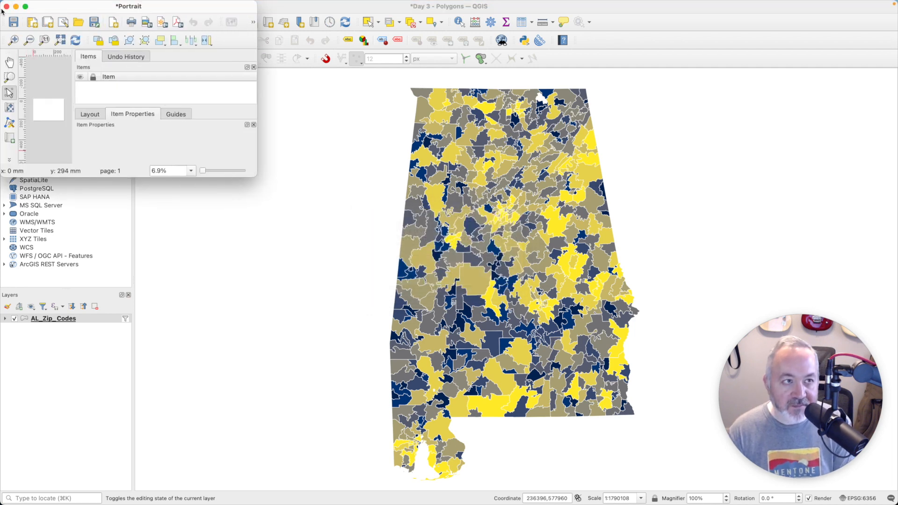
{"action": "left_click", "coordinate": [25, 6]}
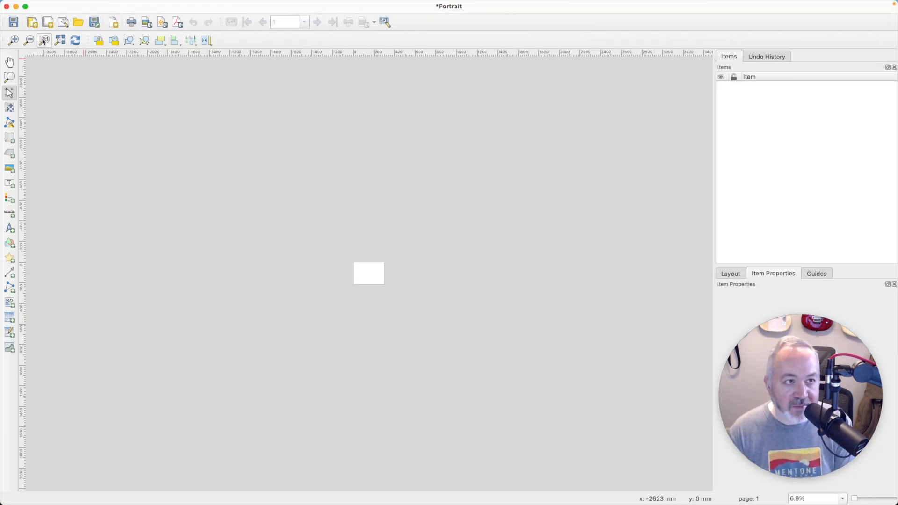
{"action": "left_click", "coordinate": [60, 40]}
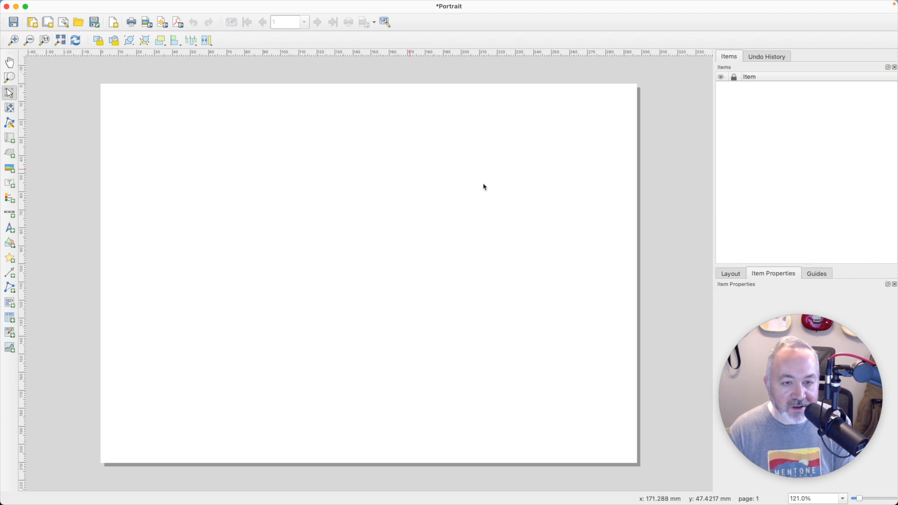
Step: Set the layout page to Portrait orientation and Letter size through the page properties
{"action": "right_click", "coordinate": [429, 170]}
{"action": "left_click", "coordinate": [451, 195]}
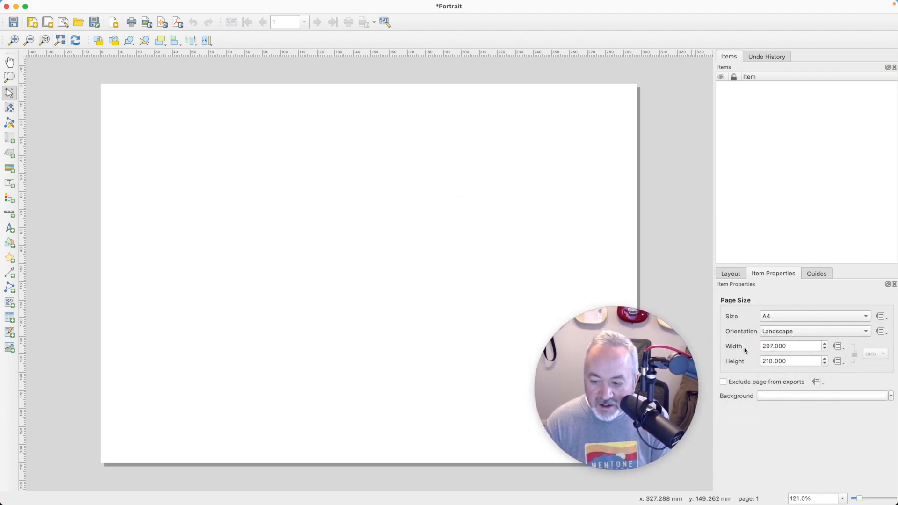
{"action": "left_click", "coordinate": [803, 335]}
{"action": "left_click", "coordinate": [802, 318]}
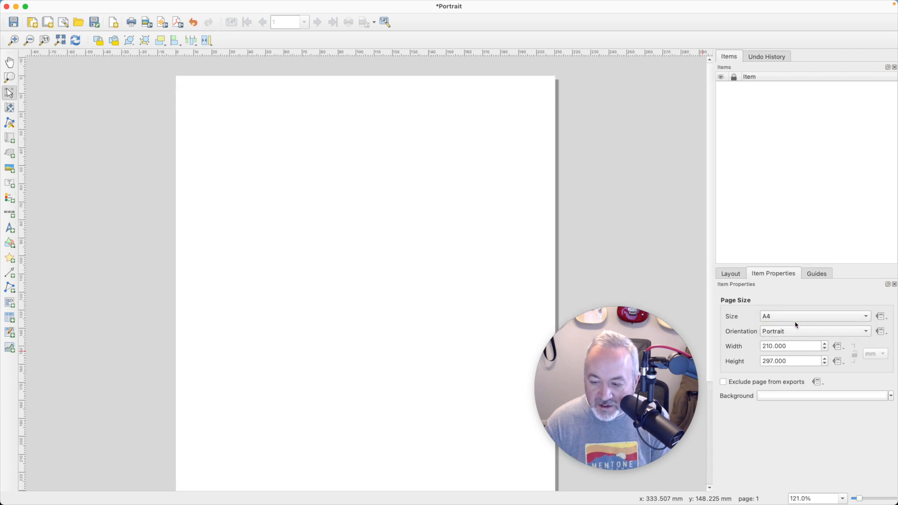
{"action": "left_click", "coordinate": [796, 319]}
{"action": "left_click", "coordinate": [794, 308]}
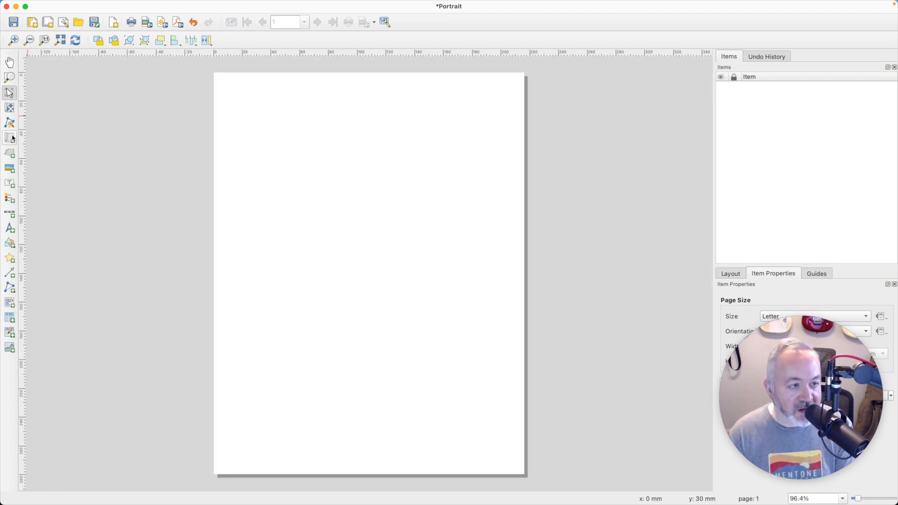
Step: Add a map item covering most of the page, then zoom and pan its content so Alabama fills the frame
{"action": "left_click", "coordinate": [13, 138]}
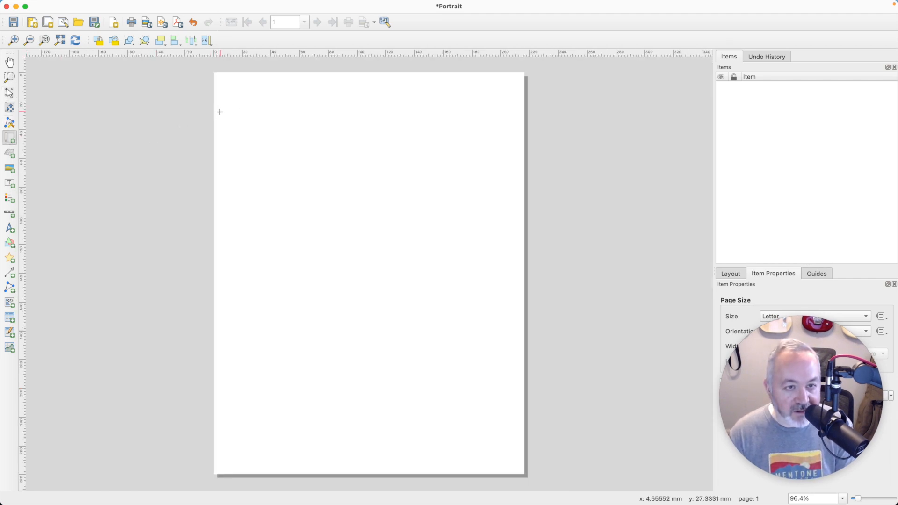
{"action": "mouse_move", "coordinate": [220, 112]}
{"action": "left_mouse_down"}
{"action": "mouse_move", "coordinate": [459, 349]}
{"action": "mouse_move", "coordinate": [520, 465]}
{"action": "mouse_move", "coordinate": [451, 465]}
{"action": "left_mouse_up"}
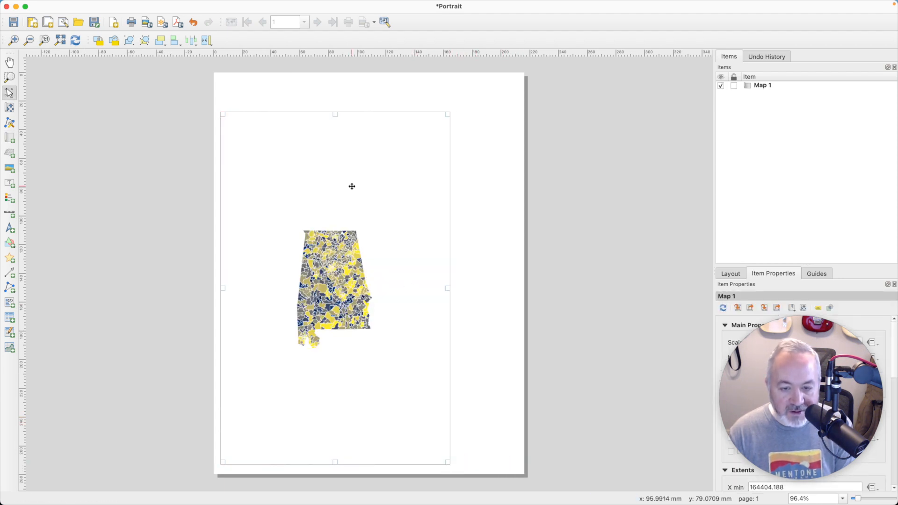
{"action": "scroll", "coordinate": [378, 267], "scroll_direction": "down", "scroll_amount": 1}
{"action": "scroll", "coordinate": [356, 272], "scroll_direction": "up", "scroll_amount": 2}
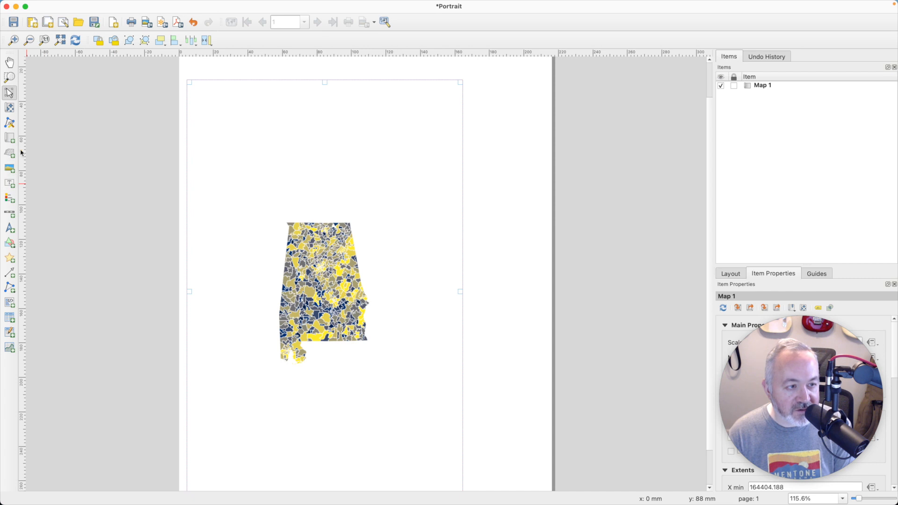
{"action": "left_click", "coordinate": [8, 109]}
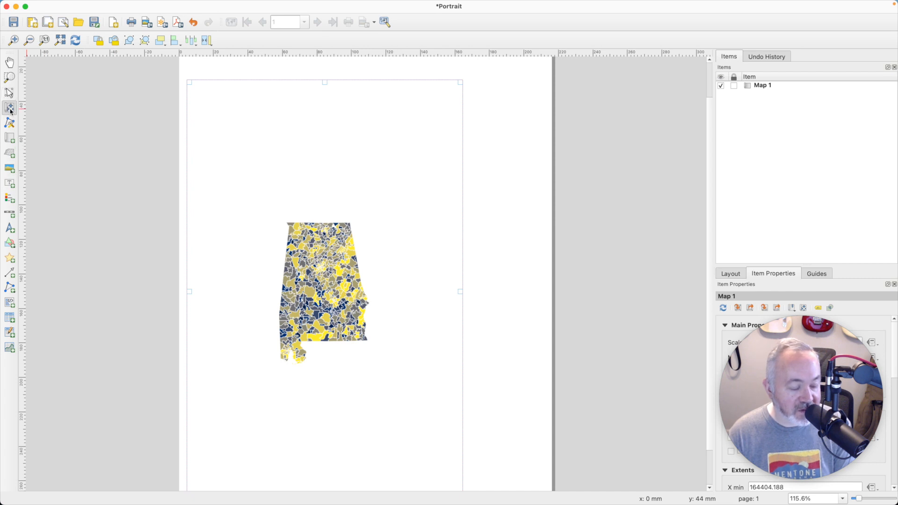
{"action": "scroll", "coordinate": [300, 255], "scroll_direction": "down", "scroll_amount": 2}
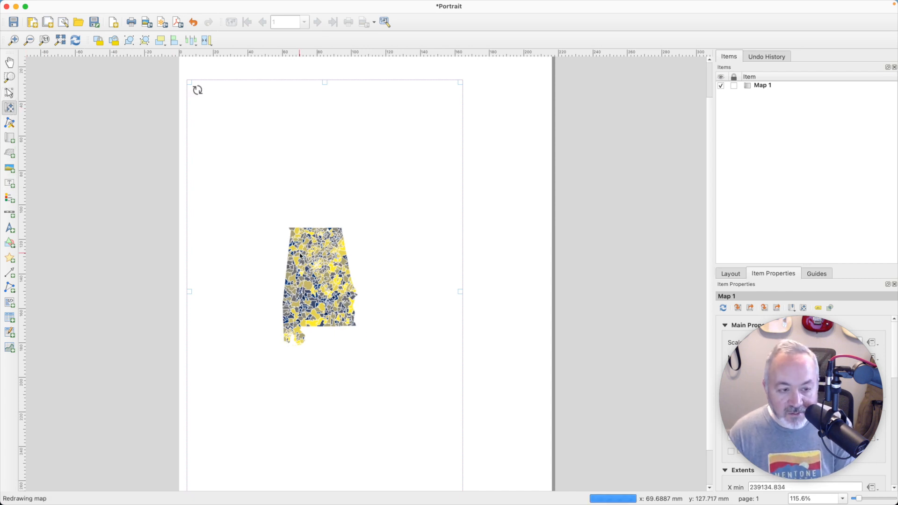
{"action": "scroll", "coordinate": [300, 255], "scroll_direction": "up", "scroll_amount": 4}
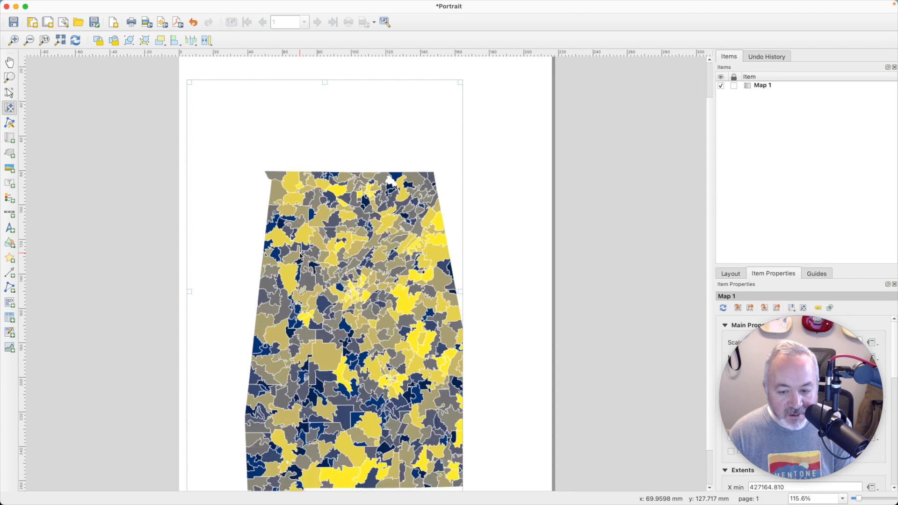
{"action": "scroll", "coordinate": [300, 254], "scroll_direction": "down", "scroll_amount": 1}
{"action": "left_click_drag", "start_coordinate": [401, 347], "coordinate": [380, 317]}
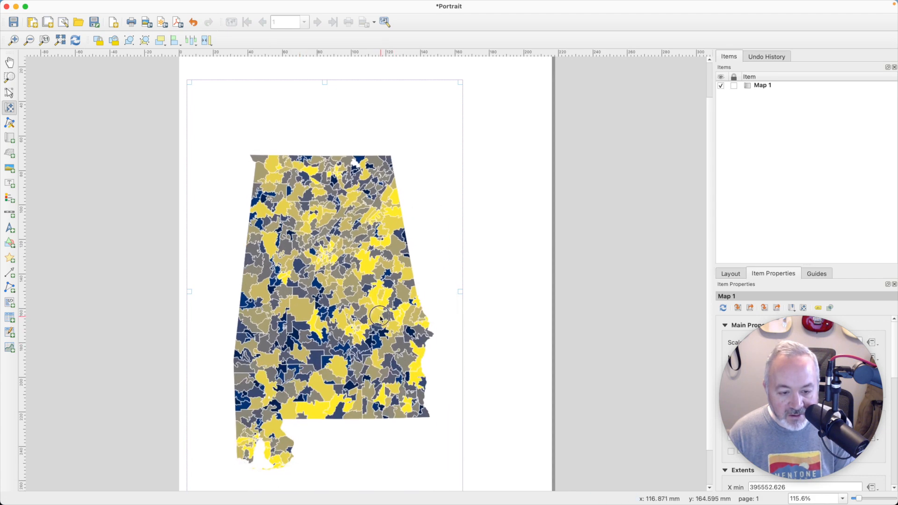
{"action": "scroll", "coordinate": [380, 317], "scroll_direction": "up", "scroll_amount": 3}
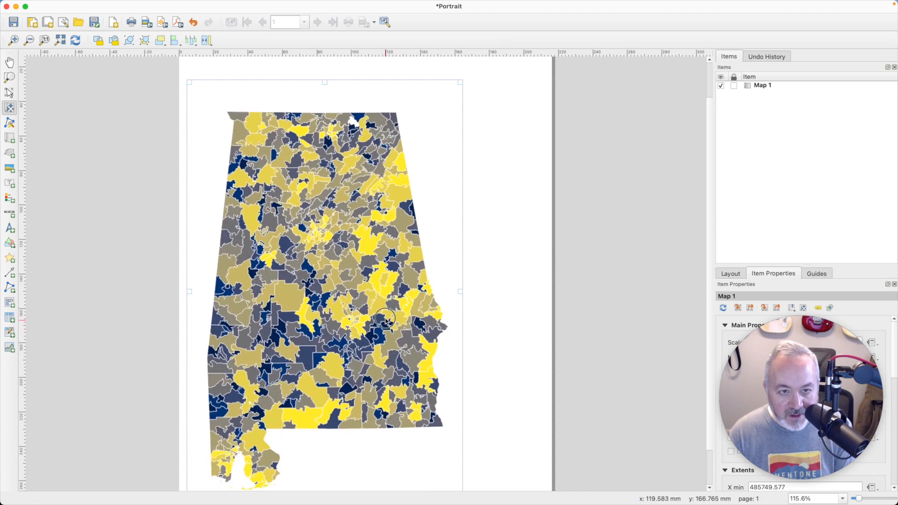
{"action": "left_click_drag", "start_coordinate": [382, 317], "coordinate": [388, 318]}
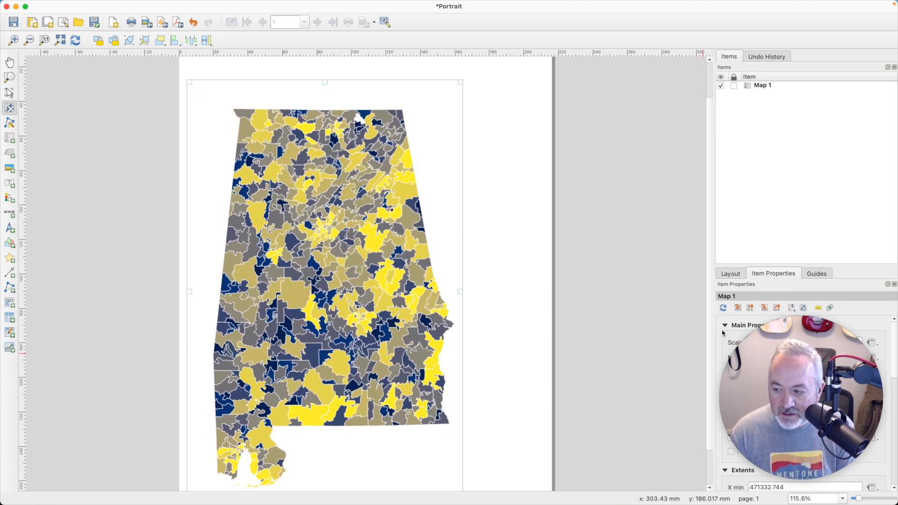
Step: Add a legend in a tall frame to the right of the map and inspect its layer entry
{"action": "left_click_drag", "start_coordinate": [799, 371], "coordinate": [612, 369]}
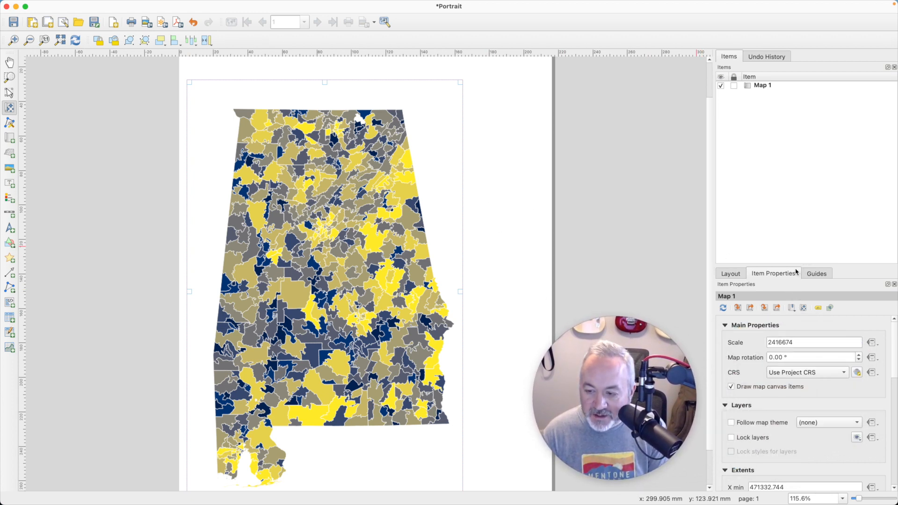
{"action": "left_click_drag", "start_coordinate": [800, 268], "coordinate": [802, 128]}
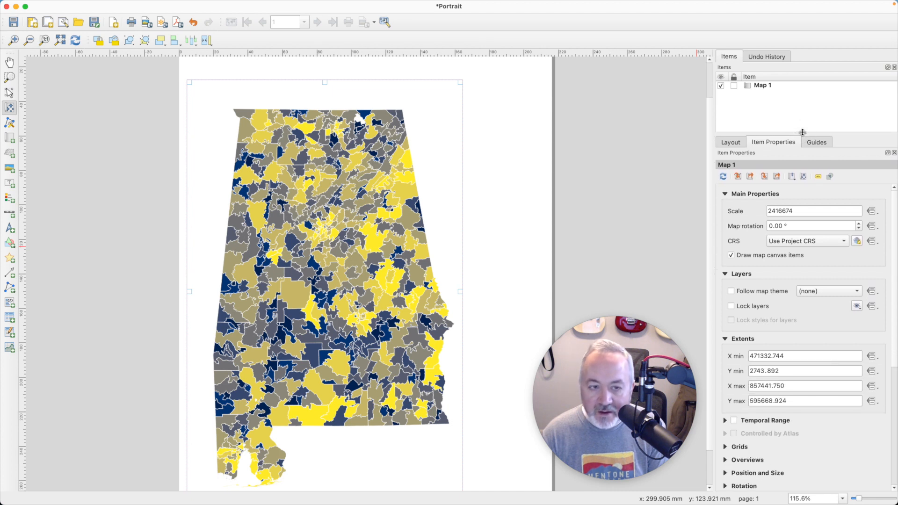
{"action": "left_click", "coordinate": [10, 199]}
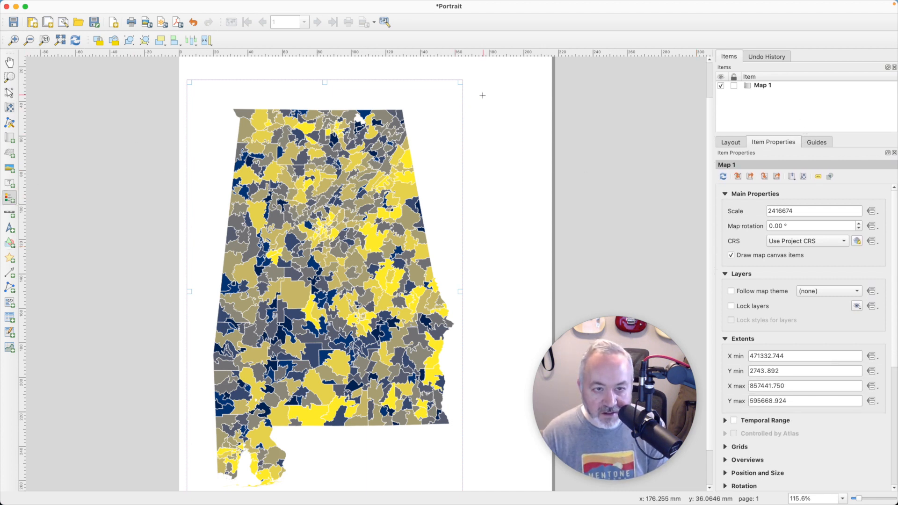
{"action": "left_click_drag", "start_coordinate": [473, 90], "coordinate": [538, 334]}
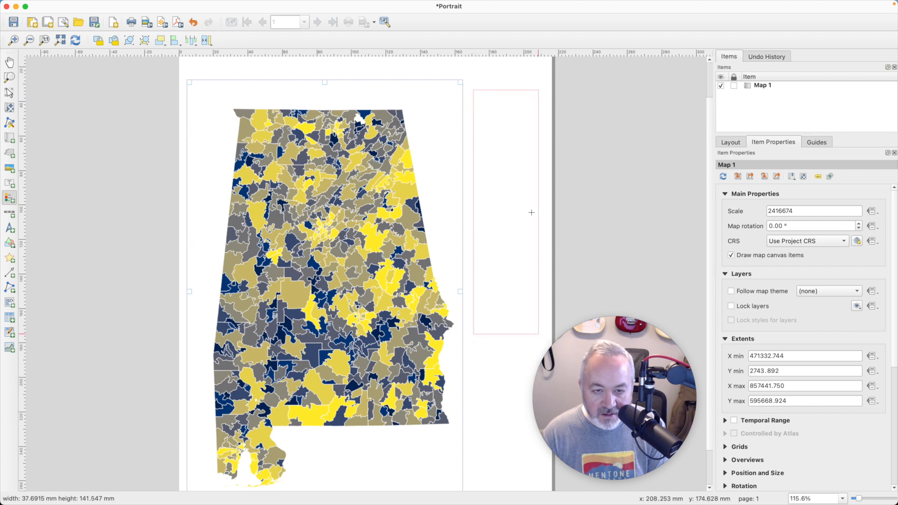
{"action": "left_click_drag", "start_coordinate": [506, 143], "coordinate": [506, 347]}
{"action": "left_click", "coordinate": [777, 301]}
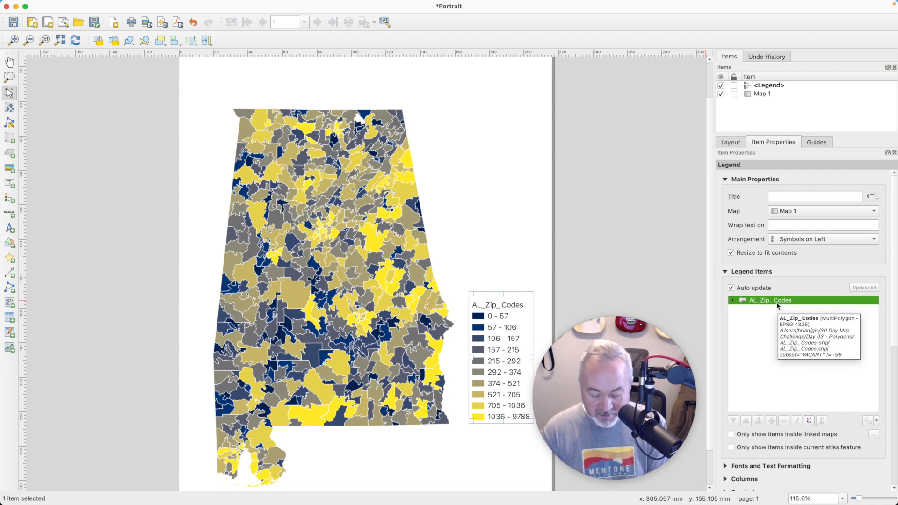
Step: Rename the AL_Zip_Codes layer to Vacancies in the project window, then move the legend to the map's upper right
{"action": "key", "text": "super+grave"}
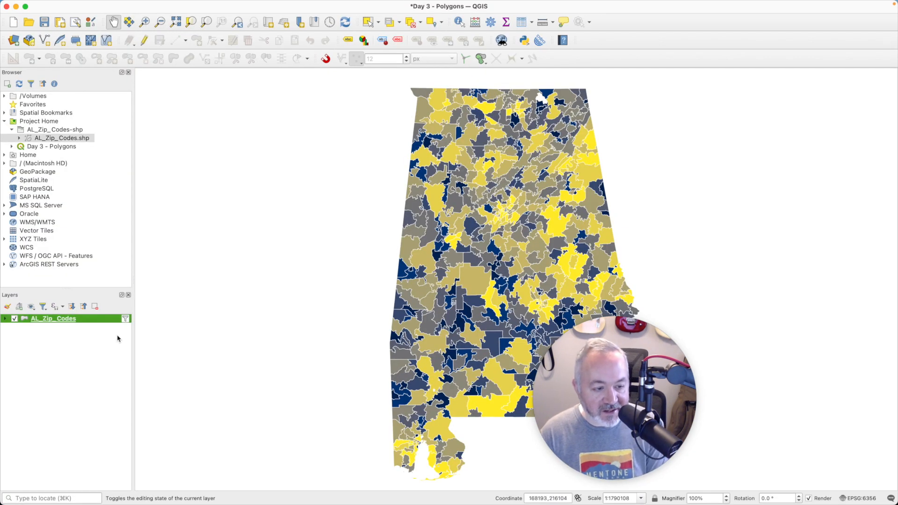
{"action": "left_click", "coordinate": [84, 319]}
{"action": "right_click", "coordinate": [84, 320]}
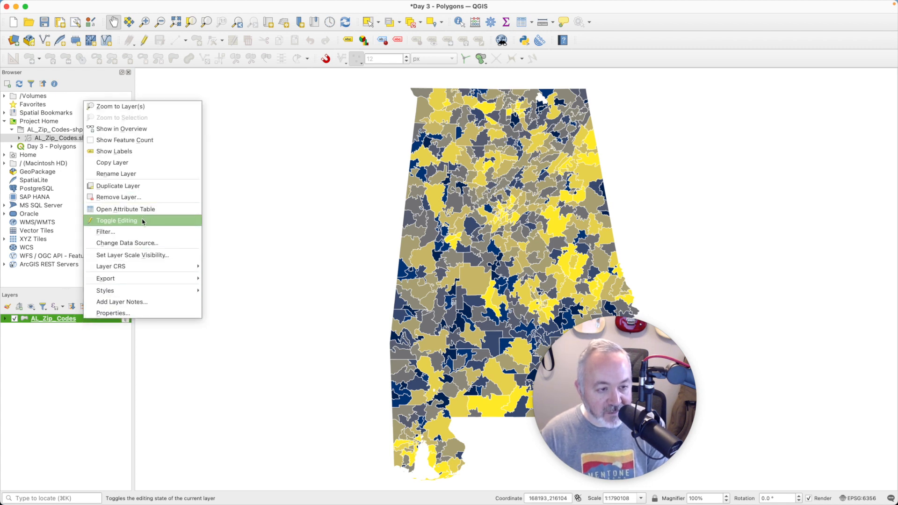
{"action": "left_click", "coordinate": [136, 173]}
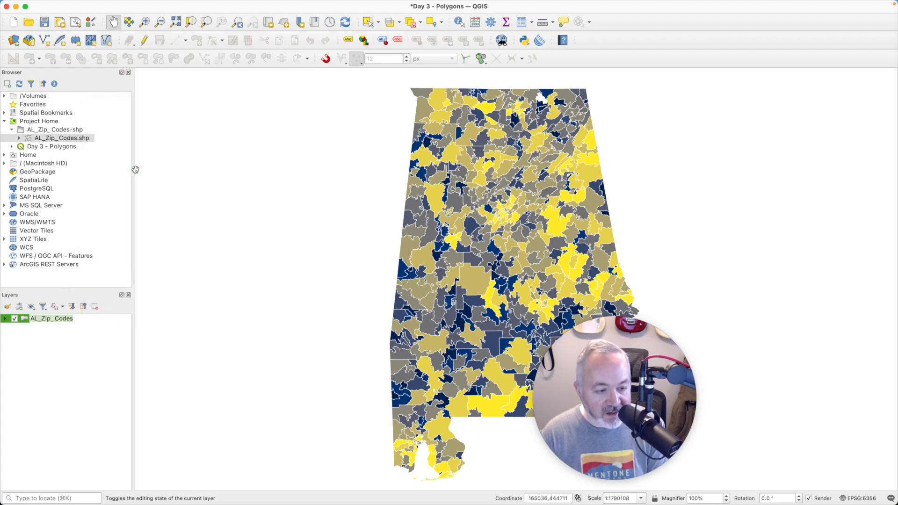
{"action": "type", "text": "Vacancies"}
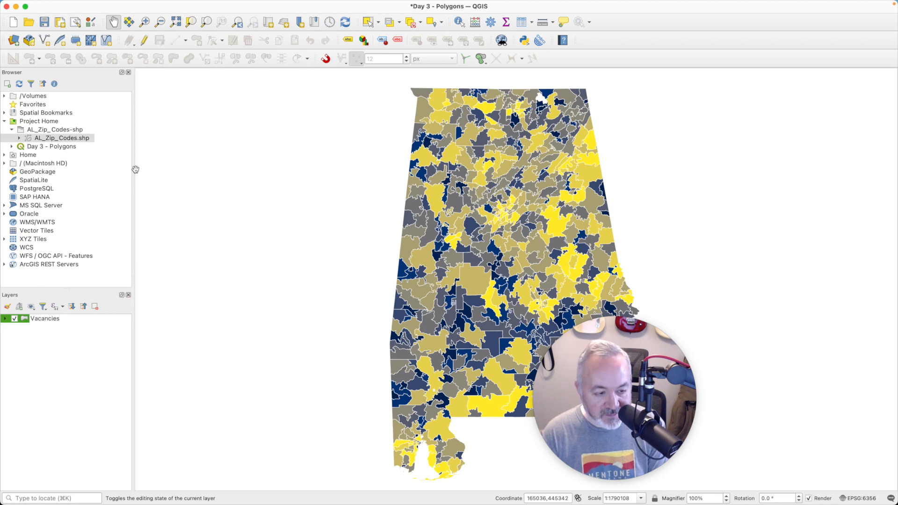
{"action": "key", "text": "Return"}
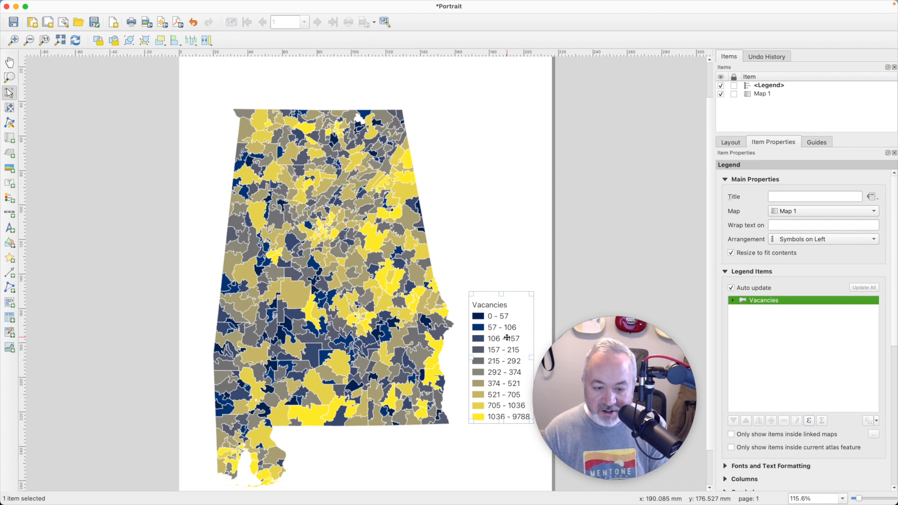
{"action": "left_click_drag", "start_coordinate": [507, 341], "coordinate": [498, 147]}
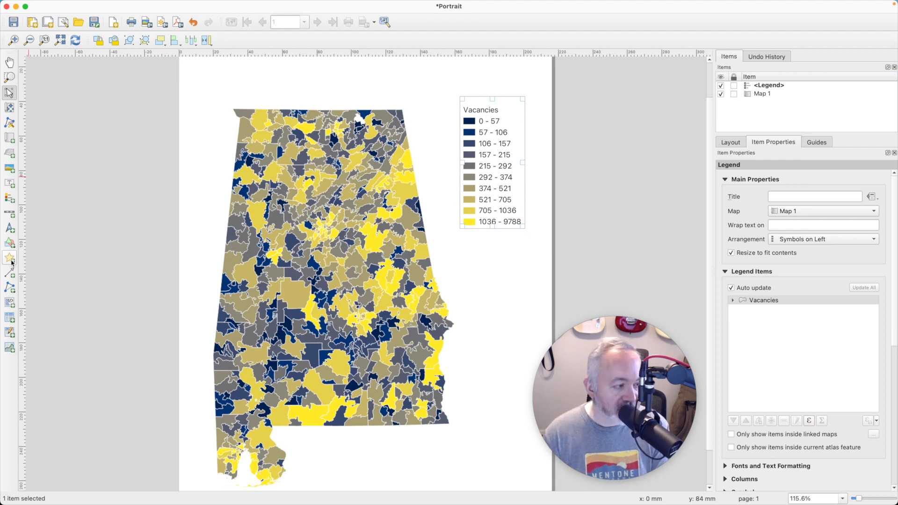
Step: Add a label across the top of the page reading Alabama Vacancies by Postal Code (2016)
{"action": "left_click", "coordinate": [10, 184]}
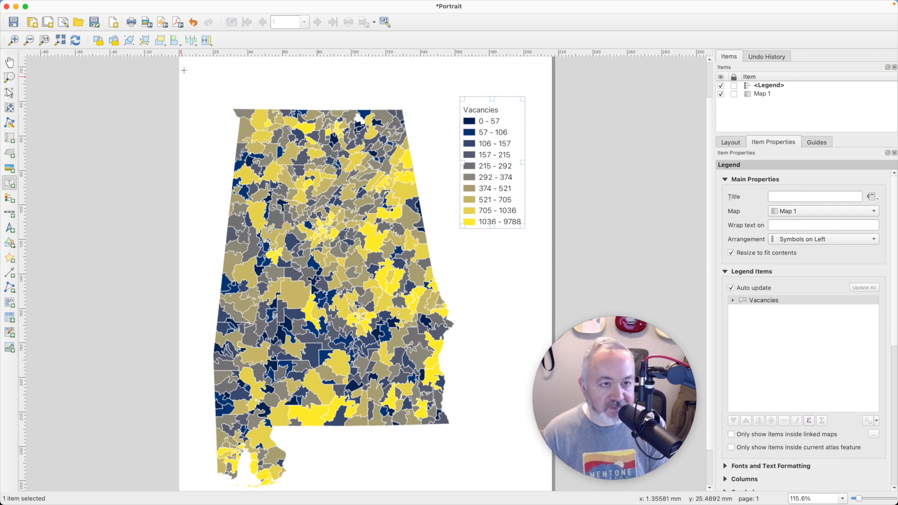
{"action": "left_click_drag", "start_coordinate": [188, 61], "coordinate": [538, 105]}
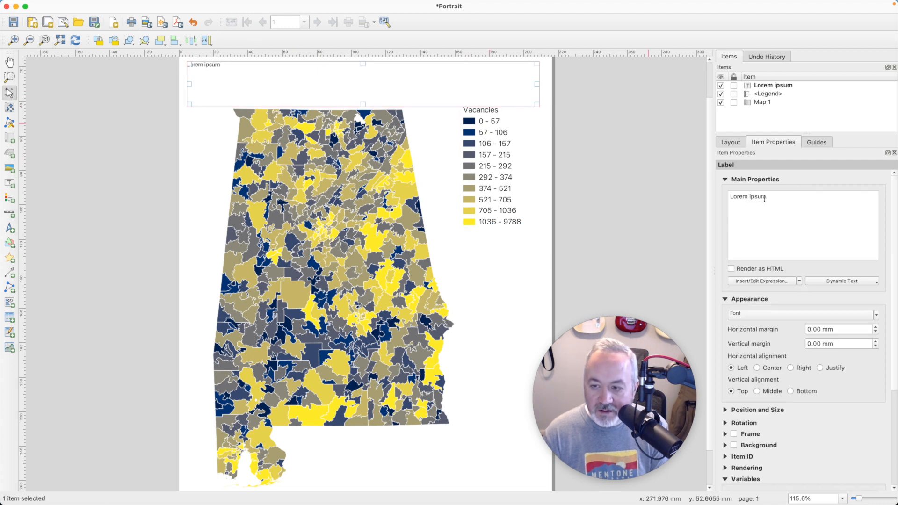
{"action": "triple_click", "coordinate": [794, 196]}
{"action": "type", "text": "A"}
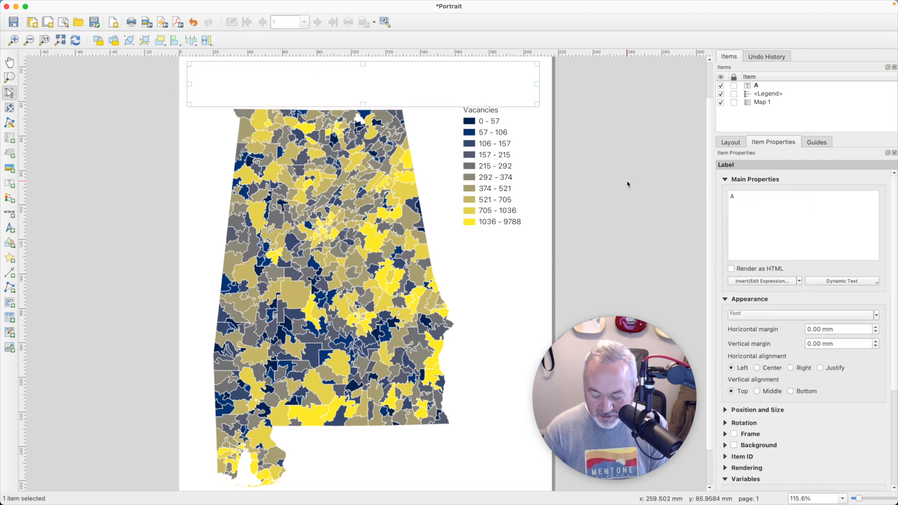
{"action": "type", "text": "labama Vacancies 2016"}
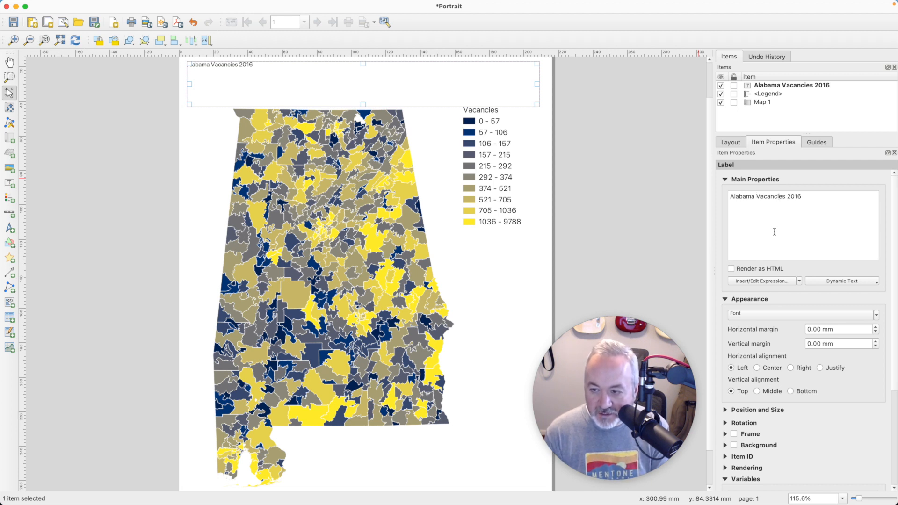
{"action": "type", "text": "by P"}
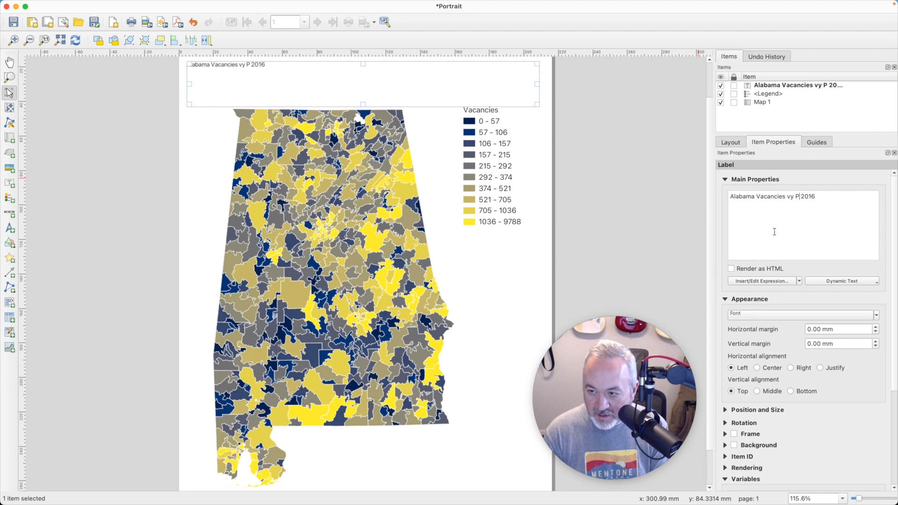
{"action": "type", "text": "ostal Code ("}
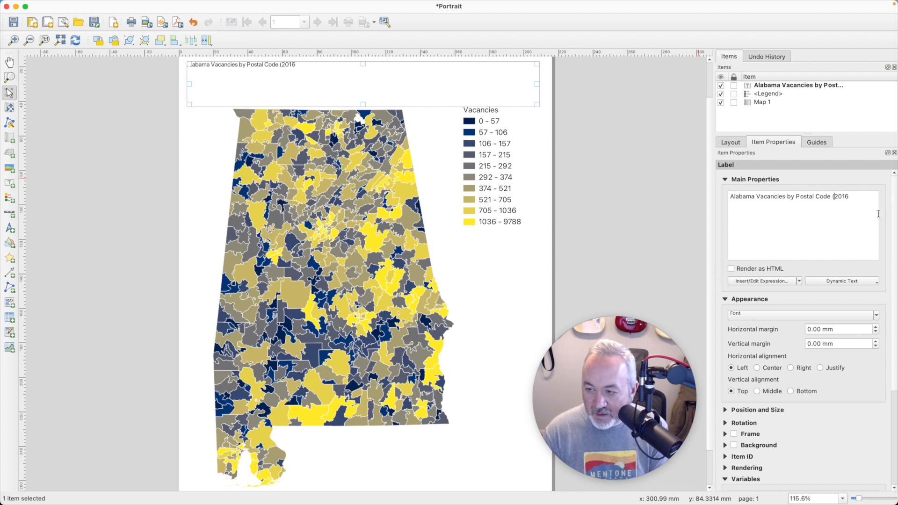
{"action": "left_click", "coordinate": [831, 205]}
{"action": "type", "text": ")"}
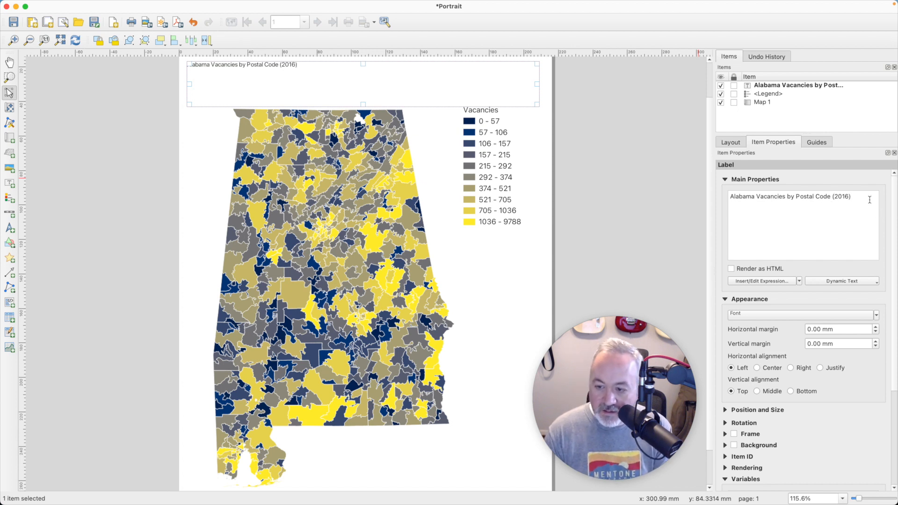
Step: Set the title label's font to Futura Medium at 18 points
{"action": "left_click", "coordinate": [798, 311]}
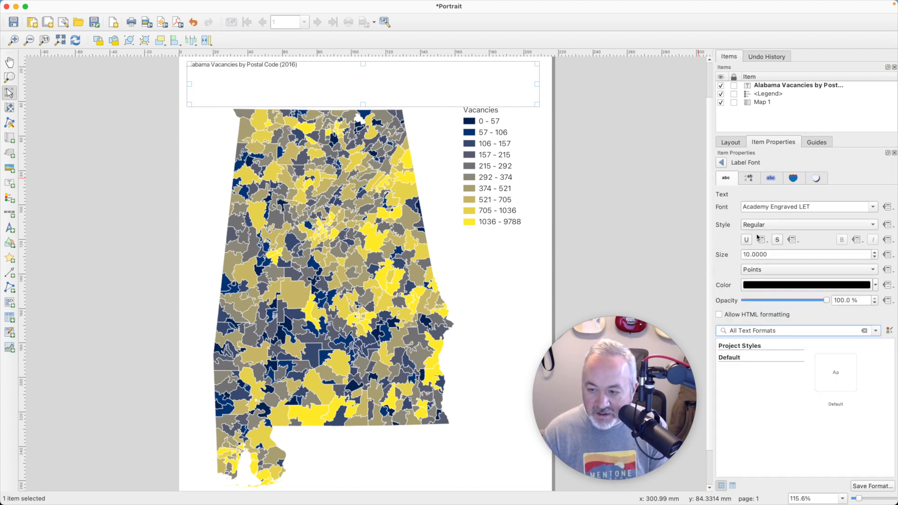
{"action": "left_click", "coordinate": [874, 208]}
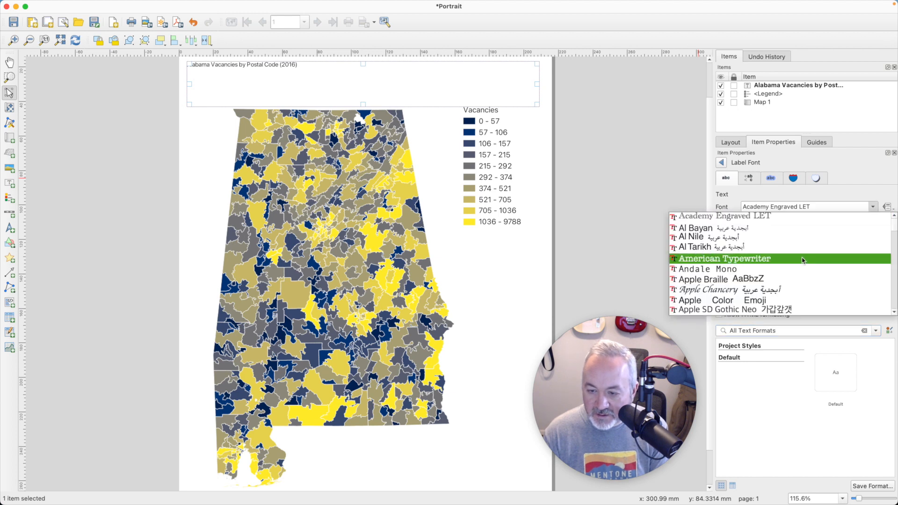
{"action": "scroll", "coordinate": [798, 265], "scroll_direction": "down", "scroll_amount": 10}
{"action": "scroll", "coordinate": [798, 265], "scroll_direction": "down", "scroll_amount": 3}
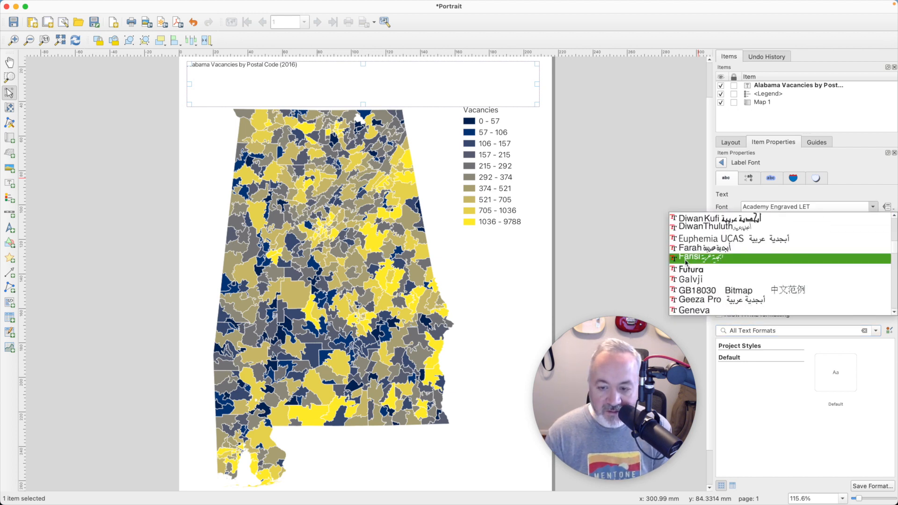
{"action": "left_click", "coordinate": [691, 268]}
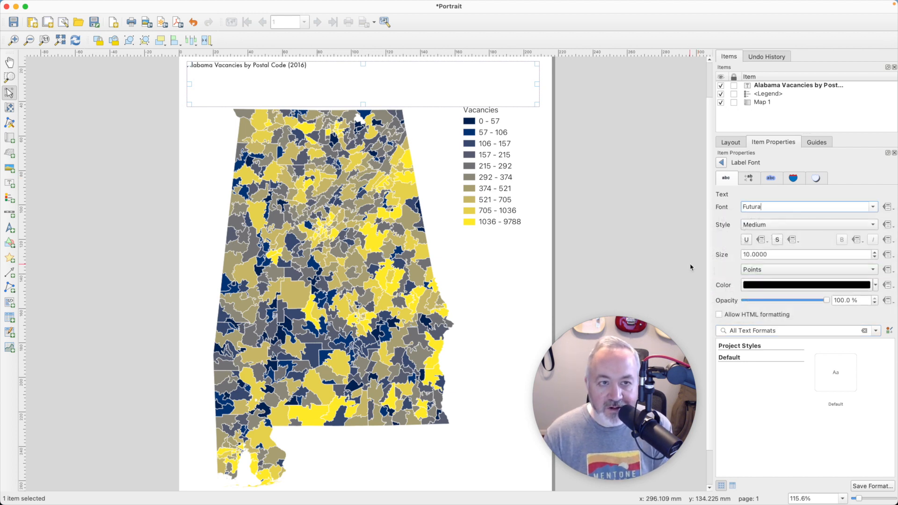
{"action": "left_click", "coordinate": [875, 252]}
{"action": "double_click", "coordinate": [875, 253]}
{"action": "double_click", "coordinate": [874, 253]}
Step: Increase the title label's font size to 29 points
{"action": "double_click", "coordinate": [875, 253]}
{"action": "left_click", "coordinate": [875, 252]}
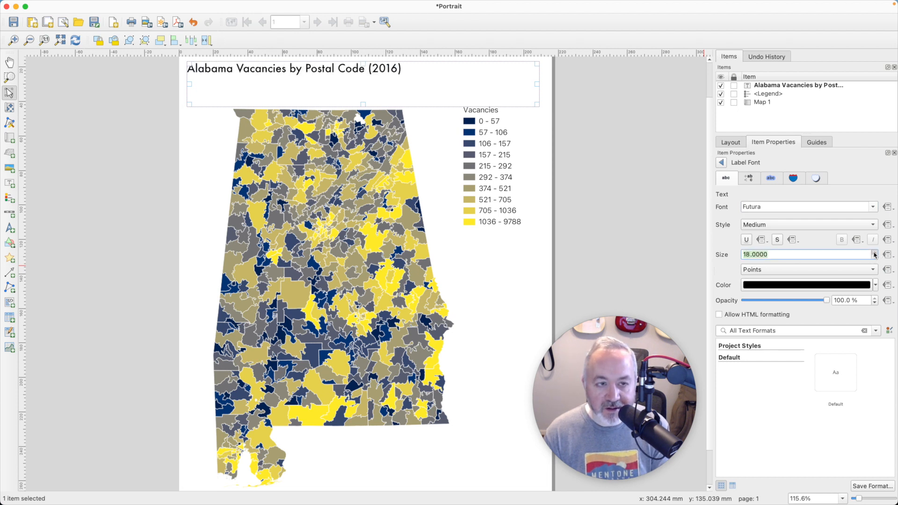
{"action": "left_click", "coordinate": [874, 253]}
{"action": "left_click", "coordinate": [875, 253]}
{"action": "double_click", "coordinate": [875, 252]}
{"action": "left_click", "coordinate": [875, 253]}
{"action": "double_click", "coordinate": [874, 252]}
{"action": "left_click", "coordinate": [875, 253]}
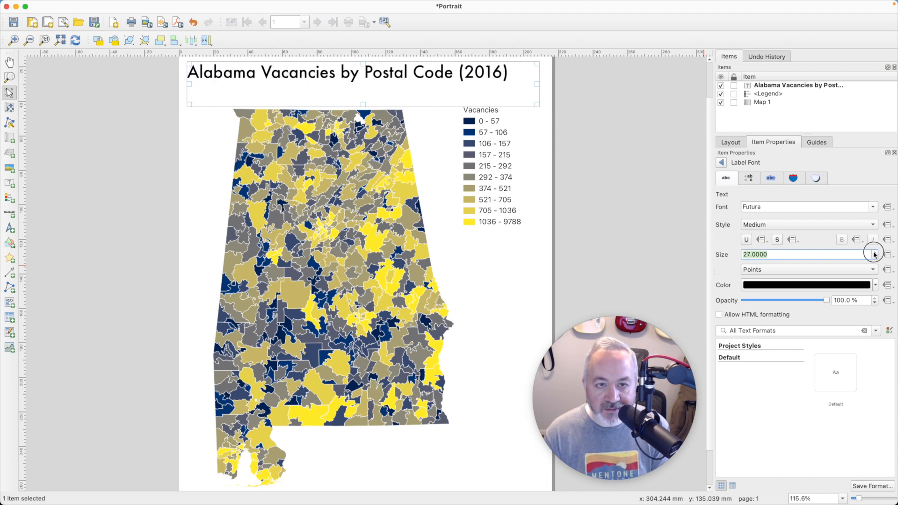
{"action": "left_click", "coordinate": [874, 253]}
{"action": "double_click", "coordinate": [875, 253]}
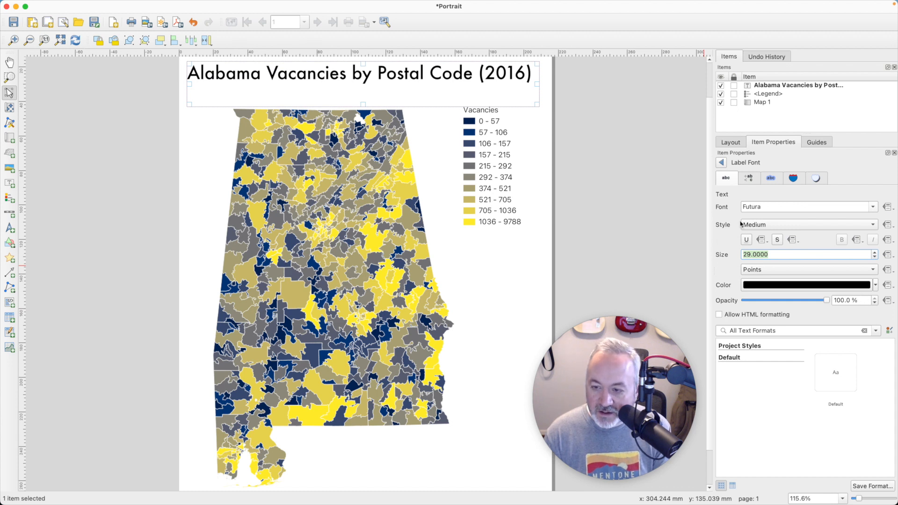
Step: Center the title text horizontally and widen the title label to span the page width
{"action": "left_click", "coordinate": [721, 162]}
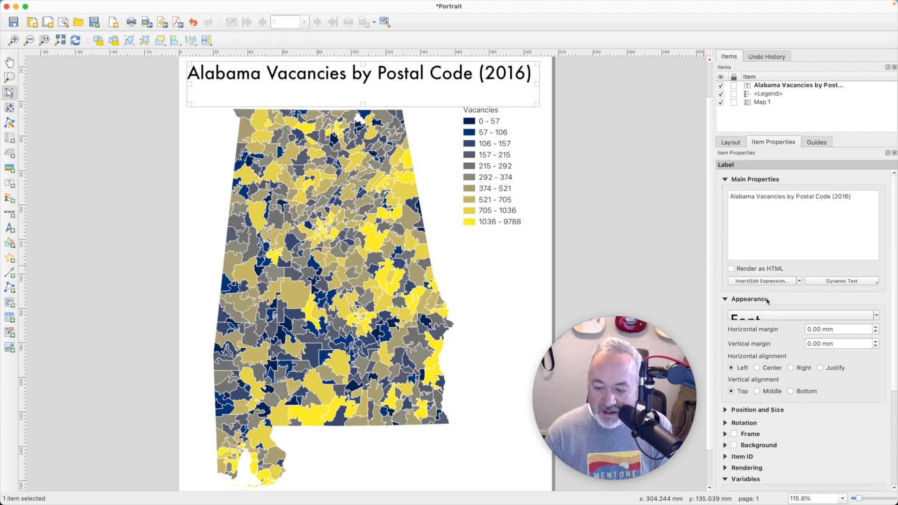
{"action": "left_click", "coordinate": [766, 367]}
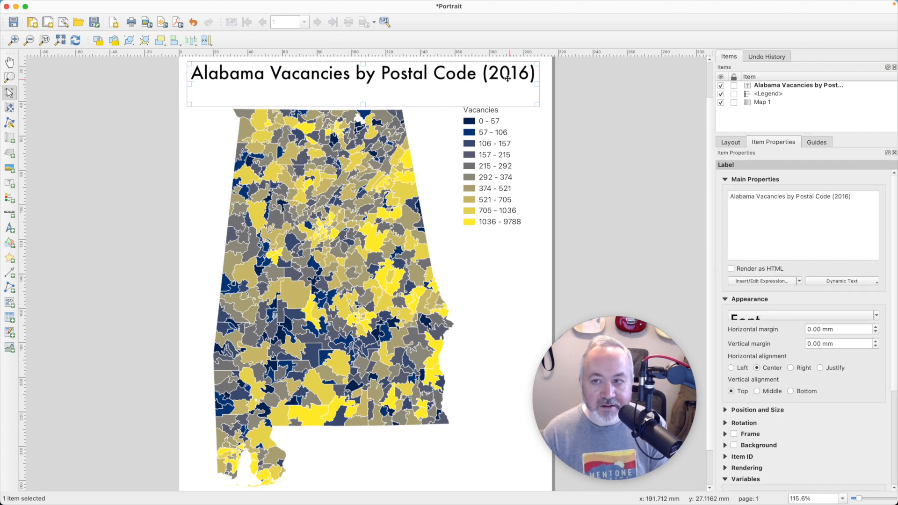
{"action": "left_click_drag", "start_coordinate": [538, 84], "coordinate": [545, 84]}
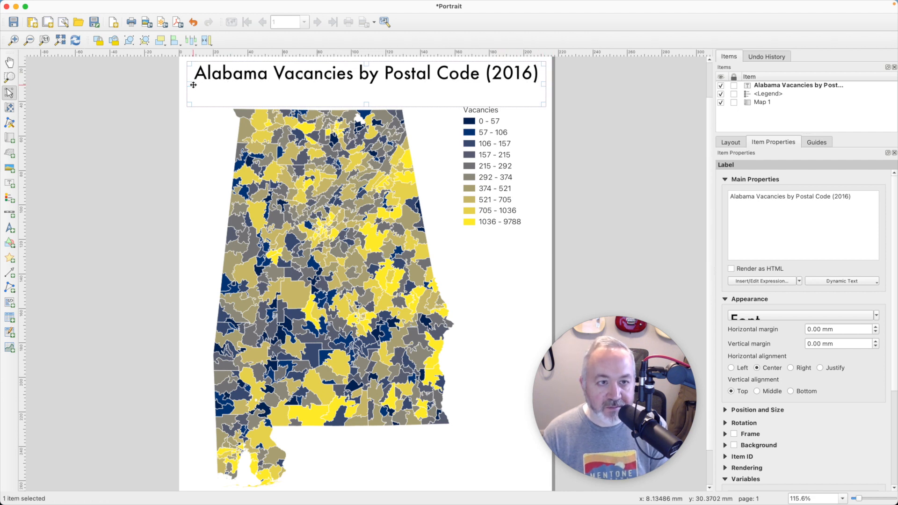
{"action": "left_click_drag", "start_coordinate": [190, 85], "coordinate": [190, 84]}
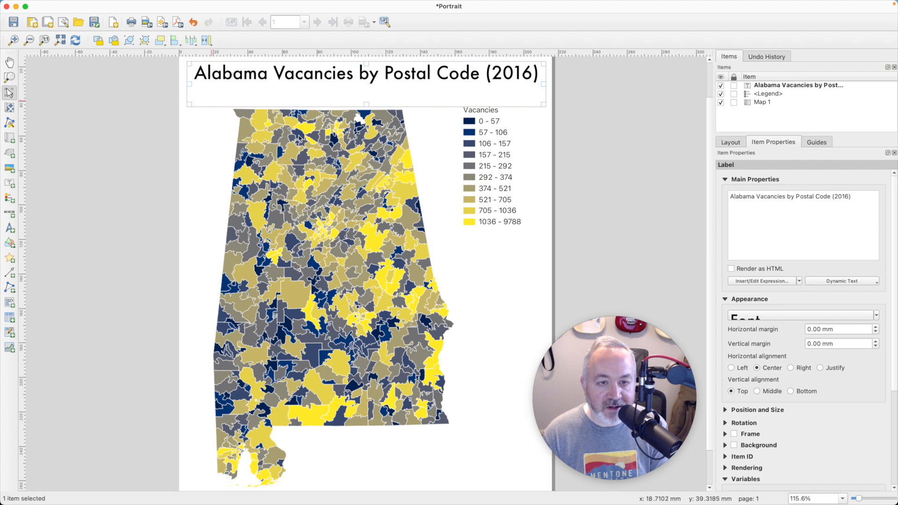
Step: Move the legend down to the lower right of the map
{"action": "left_click_drag", "start_coordinate": [496, 175], "coordinate": [503, 371]}
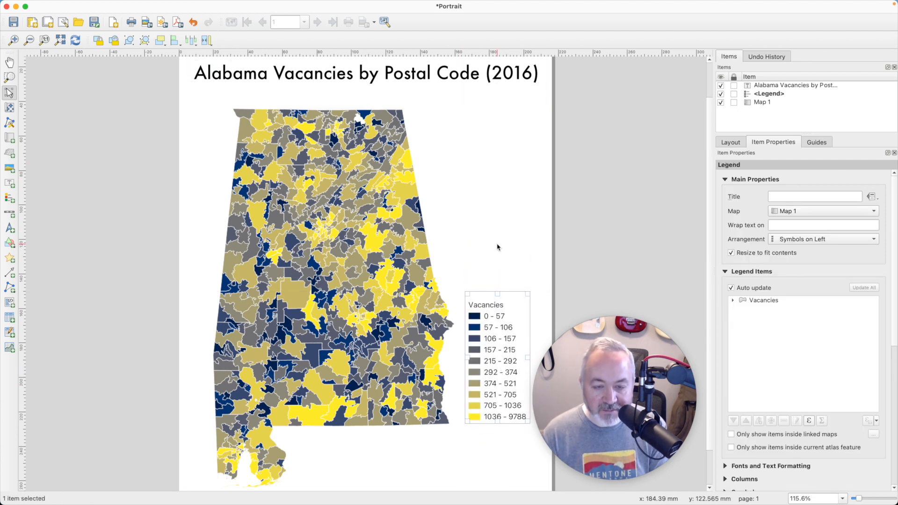
{"action": "left_click", "coordinate": [618, 186]}
{"action": "scroll", "coordinate": [590, 276], "scroll_direction": "down", "scroll_amount": 3}
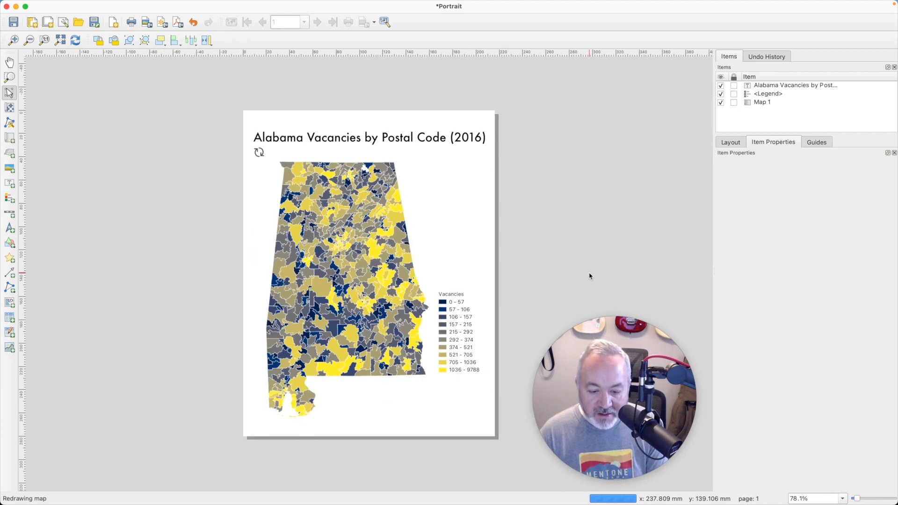
{"action": "scroll", "coordinate": [590, 276], "scroll_direction": "up", "scroll_amount": 1}
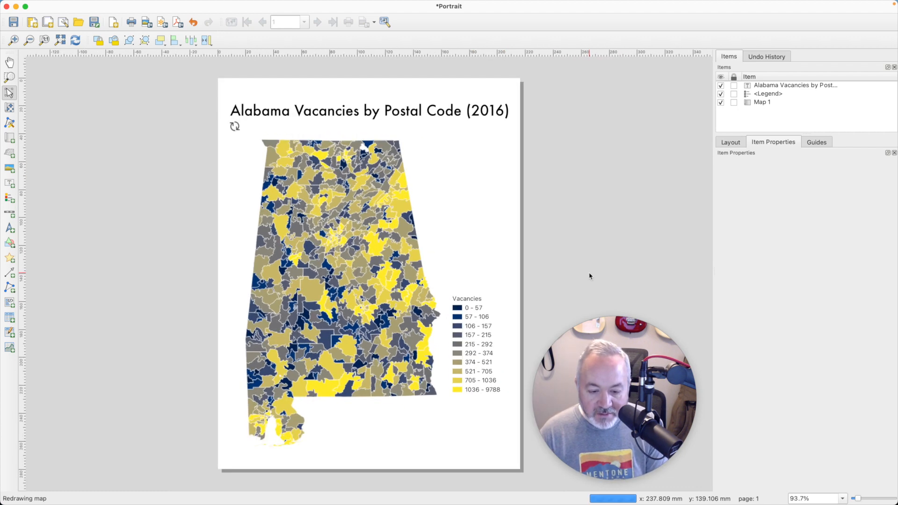
Step: Add a label along the bottom of the page reading Postal Code Census Data: Alabama Geographic Information Office
{"action": "left_click", "coordinate": [10, 185]}
{"action": "left_click_drag", "start_coordinate": [224, 449], "coordinate": [515, 463]}
{"action": "left_click_drag", "start_coordinate": [515, 463], "coordinate": [515, 463]}
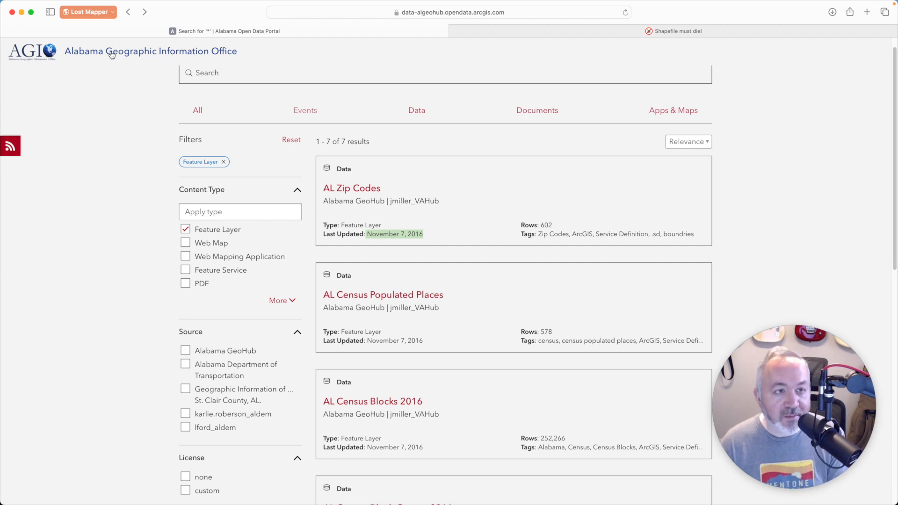
{"action": "key", "text": "super+Tab"}
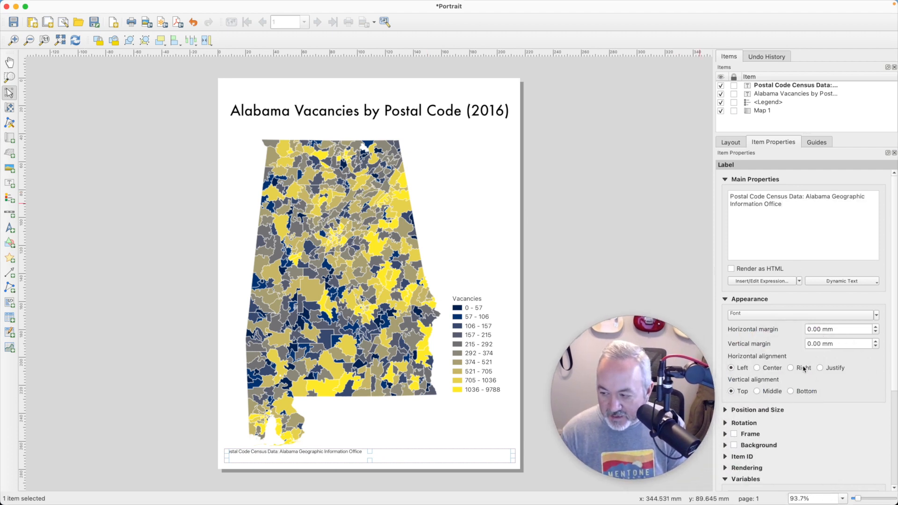
Step: Align the source label's text to the right and bottom
{"action": "left_click", "coordinate": [805, 368]}
{"action": "left_click", "coordinate": [803, 392]}
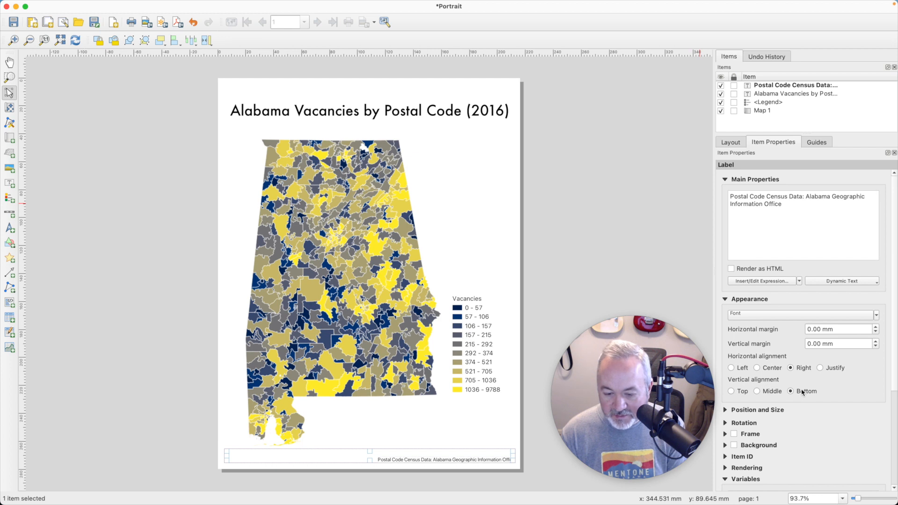
{"action": "left_click", "coordinate": [551, 283]}
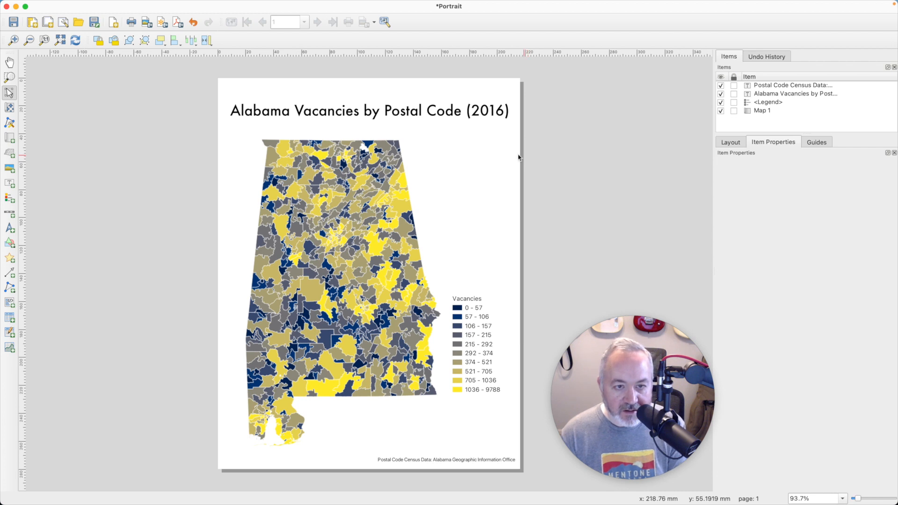
Step: Shift the title and the map upward on the page
{"action": "left_click_drag", "start_coordinate": [439, 112], "coordinate": [440, 98]}
{"action": "left_click_drag", "start_coordinate": [372, 121], "coordinate": [372, 110]}
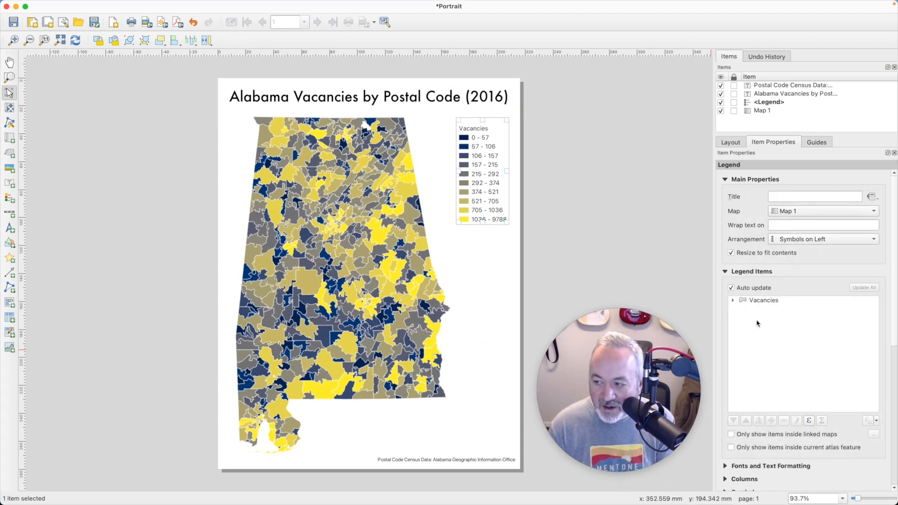
{"action": "left_click", "coordinate": [788, 197]}
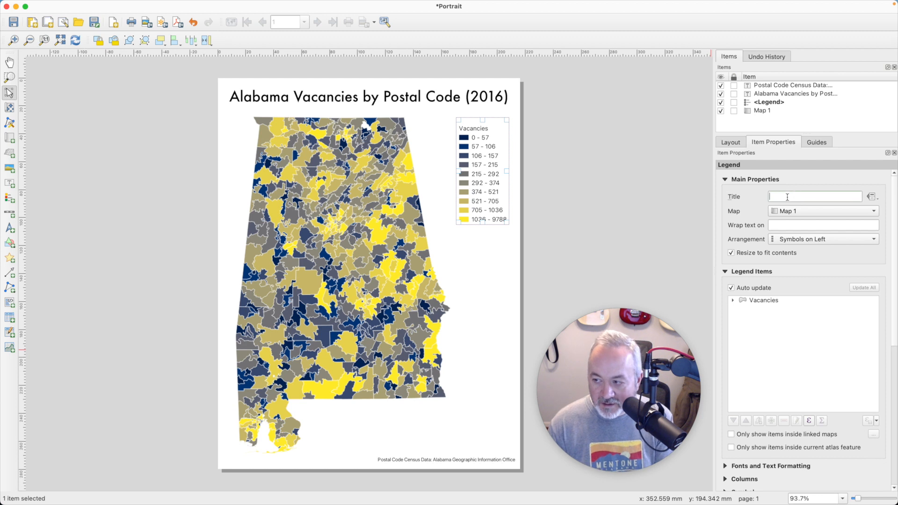
{"action": "type", "text": "Legend"}
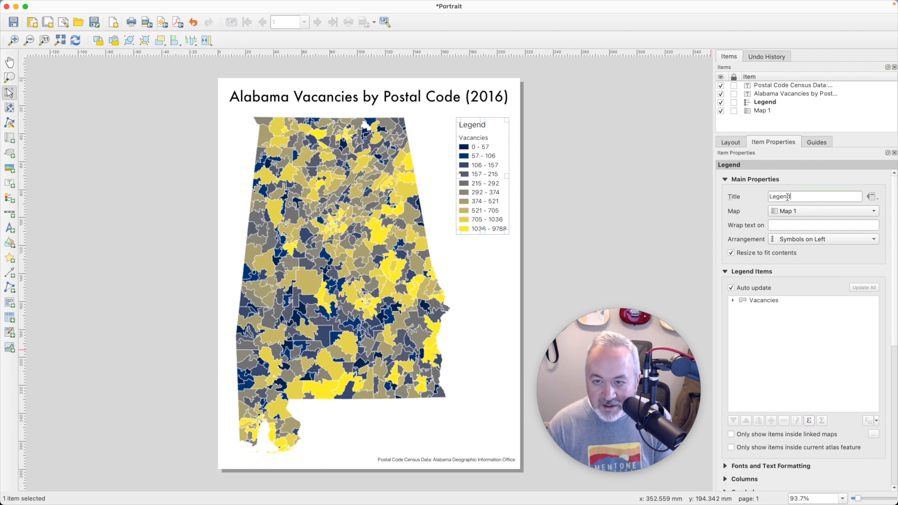
{"action": "key", "text": "BackSpace"}
{"action": "key", "text": "BackSpace"}
{"action": "key", "text": "BackSpace"}
{"action": "key", "text": "BackSpace"}
{"action": "key", "text": "BackSpace"}
{"action": "key", "text": "BackSpace"}
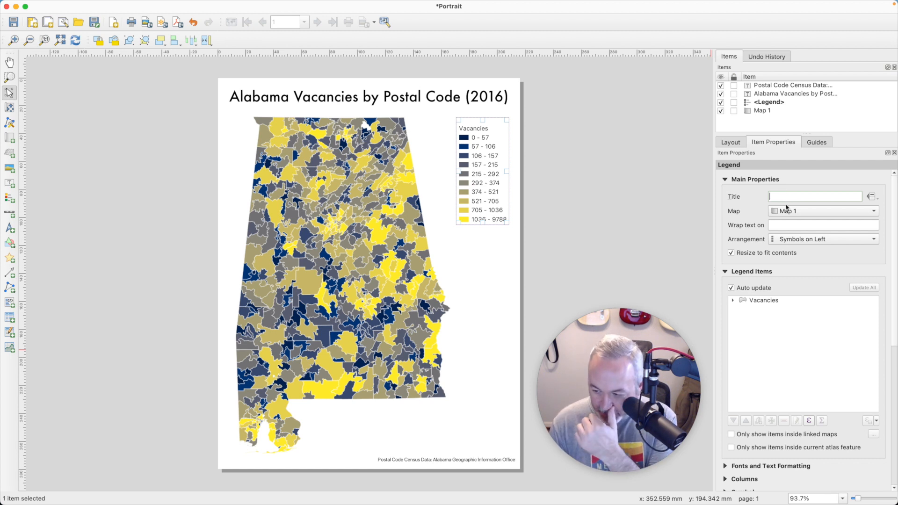
Step: Turn off the legend's resize to fit contents and extend its frame downward
{"action": "left_click", "coordinate": [764, 254]}
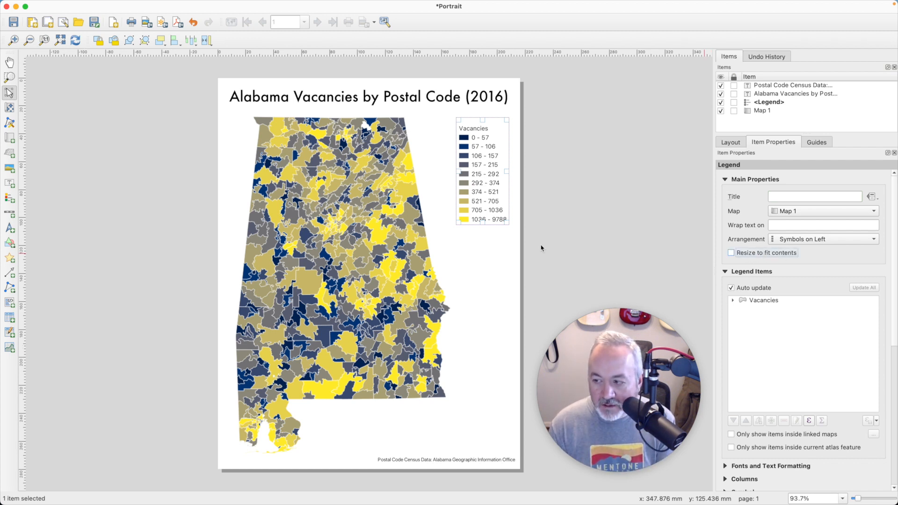
{"action": "left_click_drag", "start_coordinate": [482, 225], "coordinate": [483, 236]}
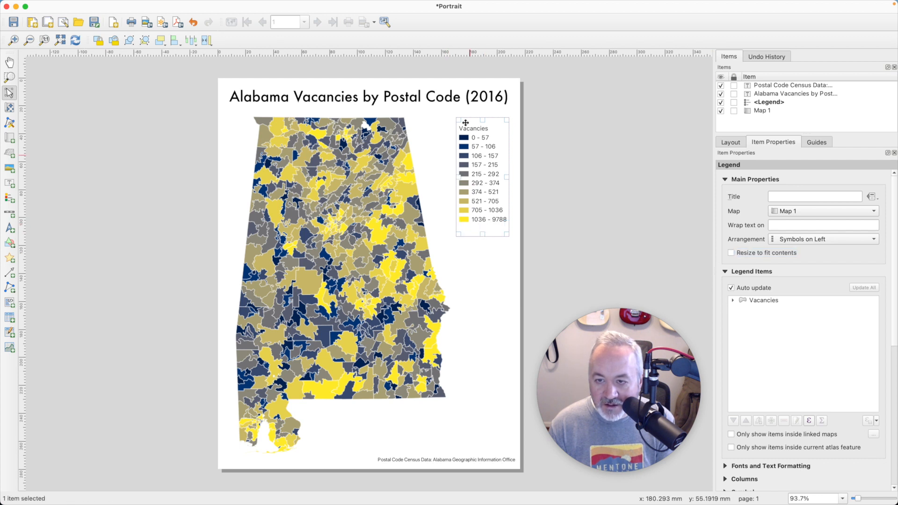
{"action": "left_click_drag", "start_coordinate": [483, 121], "coordinate": [484, 121]}
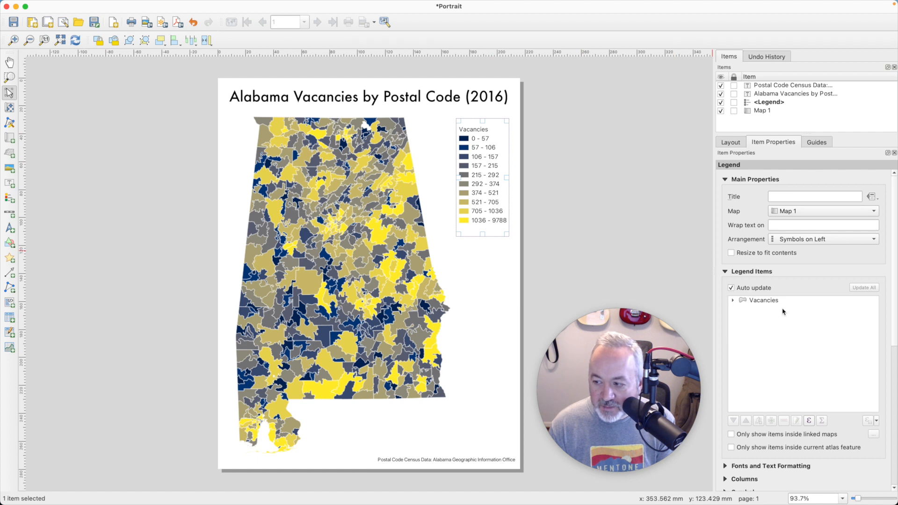
Step: Set the legend title's space below to 0 mm
{"action": "scroll", "coordinate": [784, 373], "scroll_direction": "down", "scroll_amount": 10}
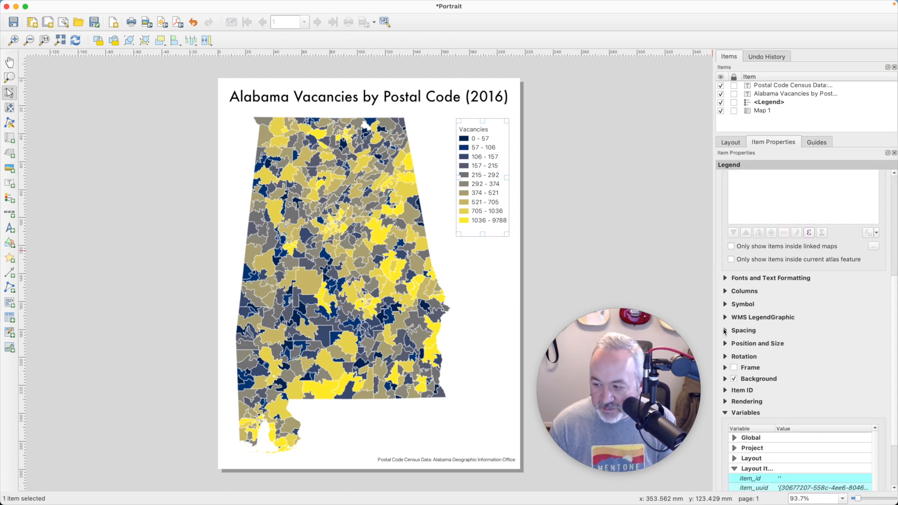
{"action": "left_click", "coordinate": [724, 331]}
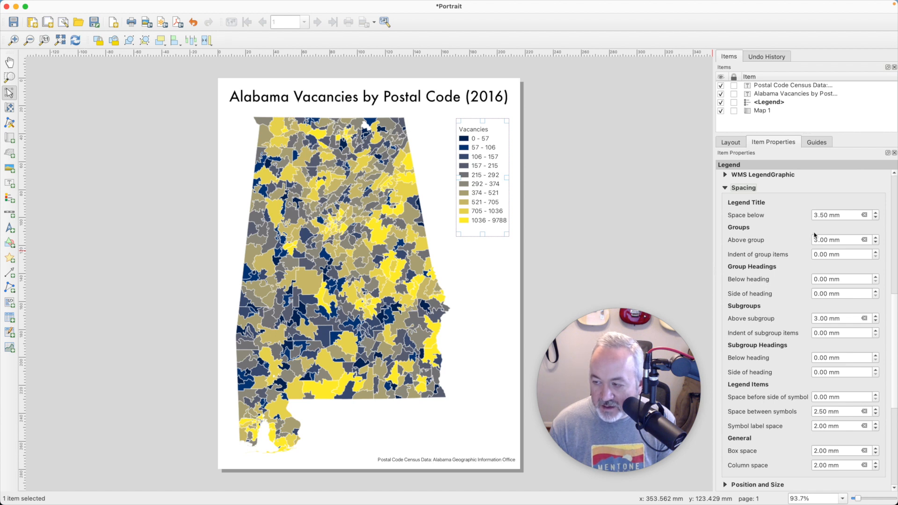
{"action": "left_click_drag", "start_coordinate": [847, 217], "coordinate": [781, 214]}
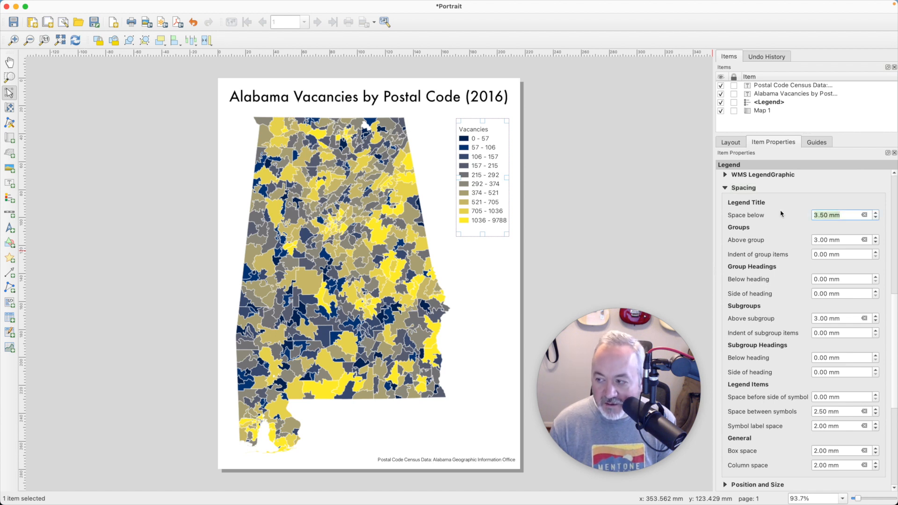
{"action": "type", "text": "0"}
{"action": "key", "text": "Tab"}
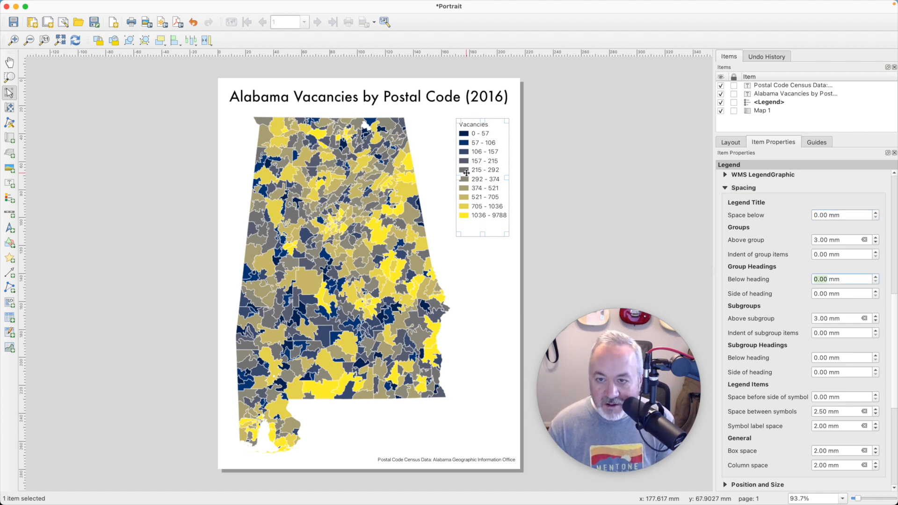
Step: Export the layout as a PDF named Alabama Vacancies with the default options
{"action": "left_click_drag", "start_coordinate": [483, 180], "coordinate": [482, 178]}
{"action": "left_click", "coordinate": [581, 181]}
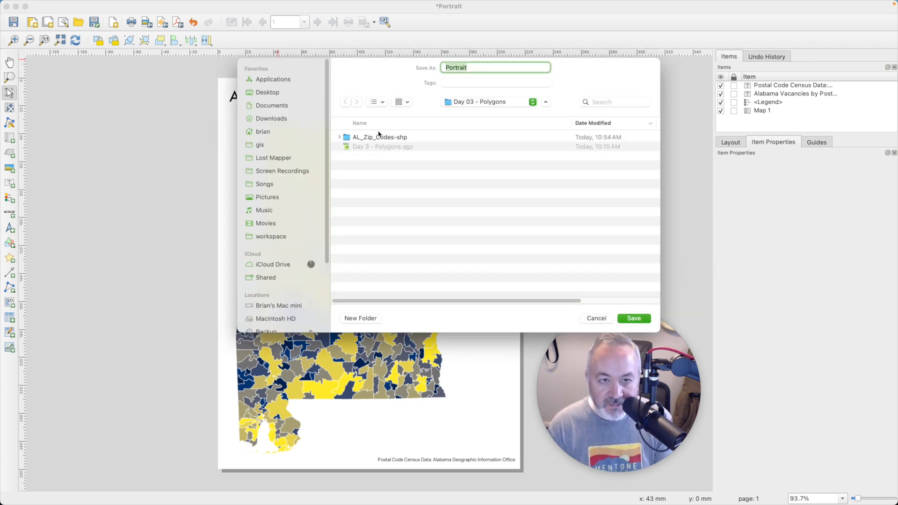
{"action": "type", "text": "al"}
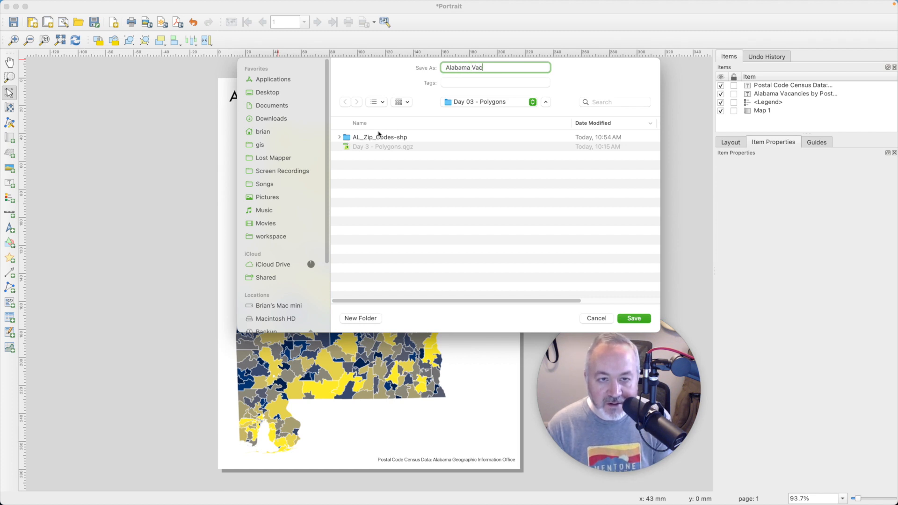
{"action": "key", "text": "Return"}
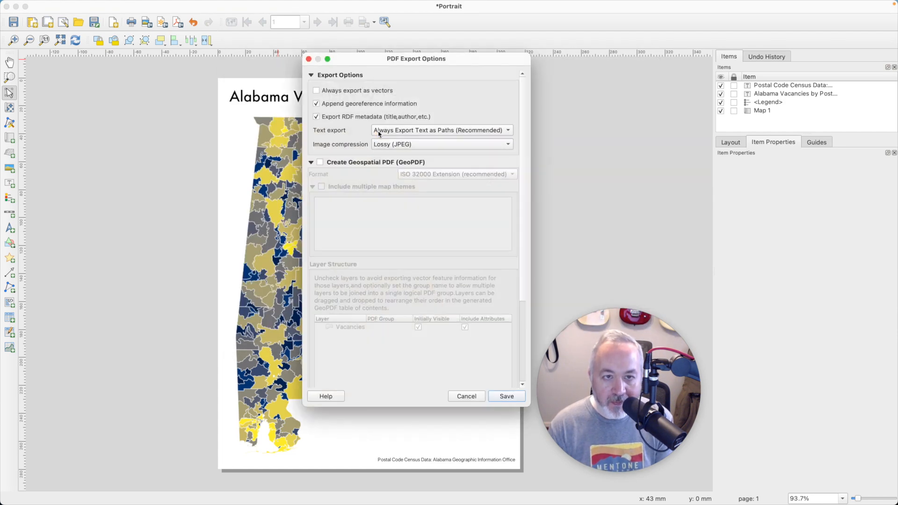
{"action": "left_click", "coordinate": [504, 397]}
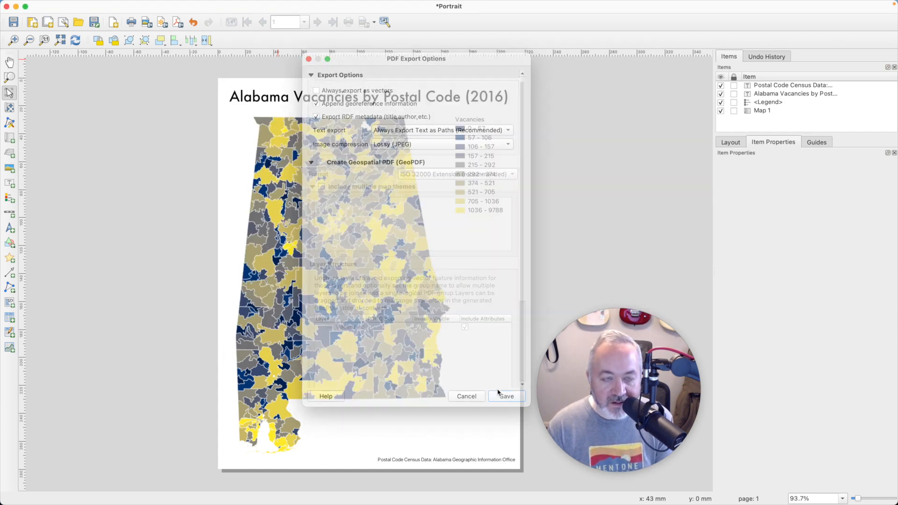
Step: Start exporting the layout as a PNG image named Alabama Vacancies
{"action": "left_click", "coordinate": [150, 23]}
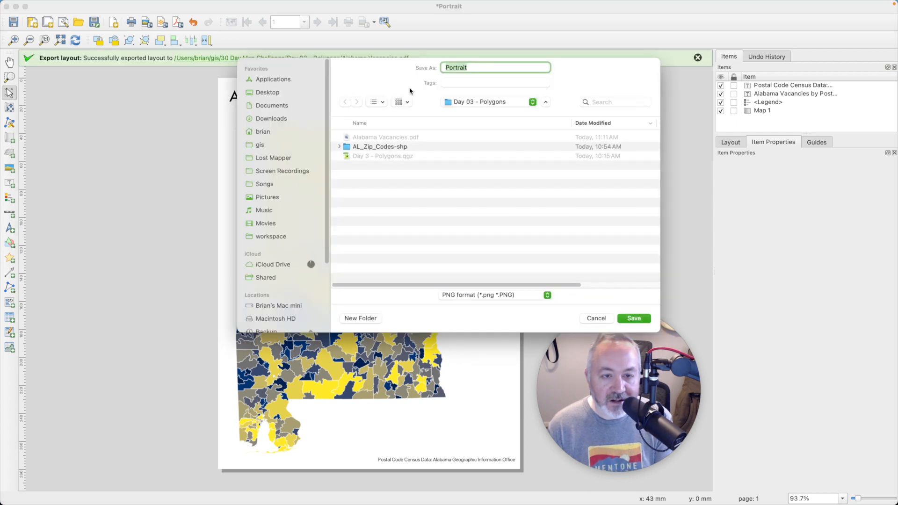
{"action": "type", "text": "Alabama Vacancies"}
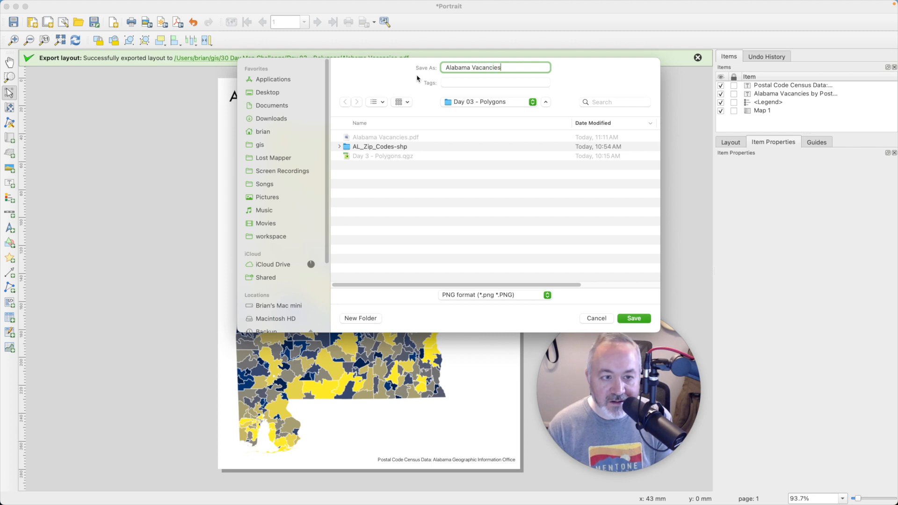
{"action": "left_click", "coordinate": [635, 319]}
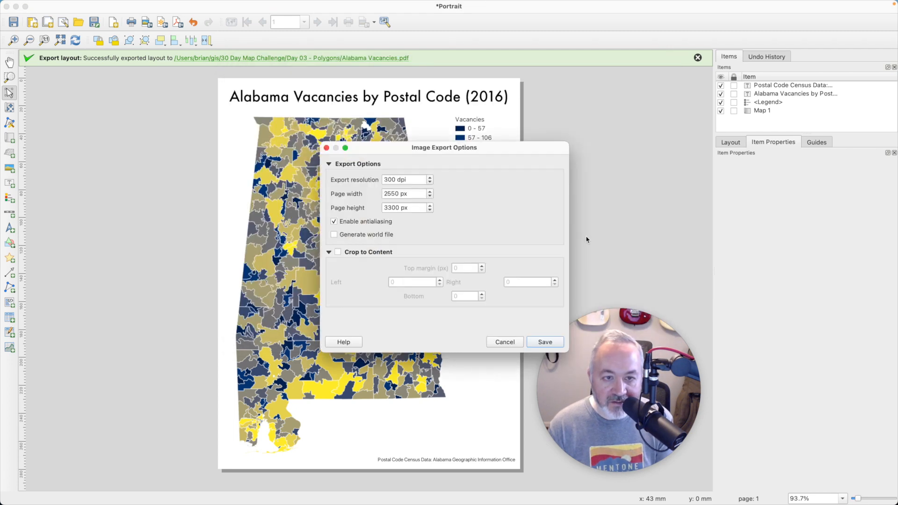
Step: Set the image export page width to 1280 px and save the image
{"action": "left_click_drag", "start_coordinate": [417, 178], "coordinate": [331, 166]}
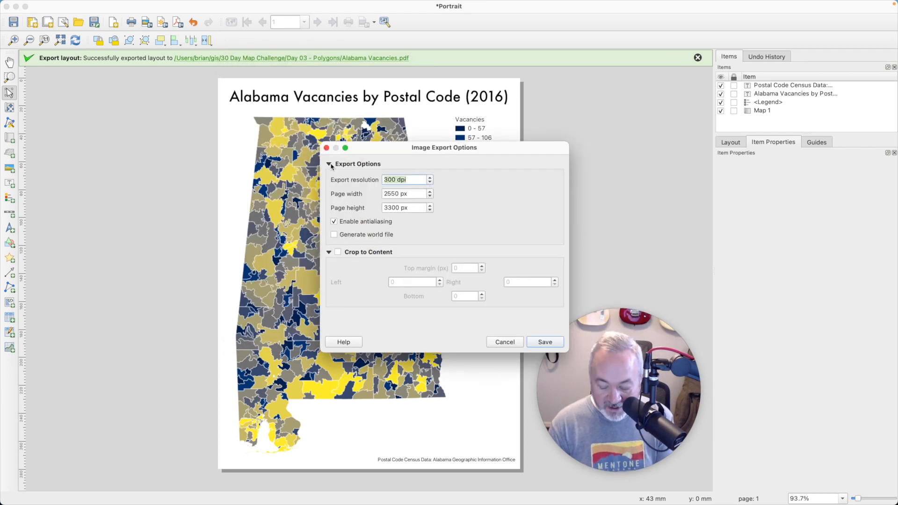
{"action": "type", "text": "72"}
{"action": "key", "text": "Tab"}
{"action": "type", "text": "1280"}
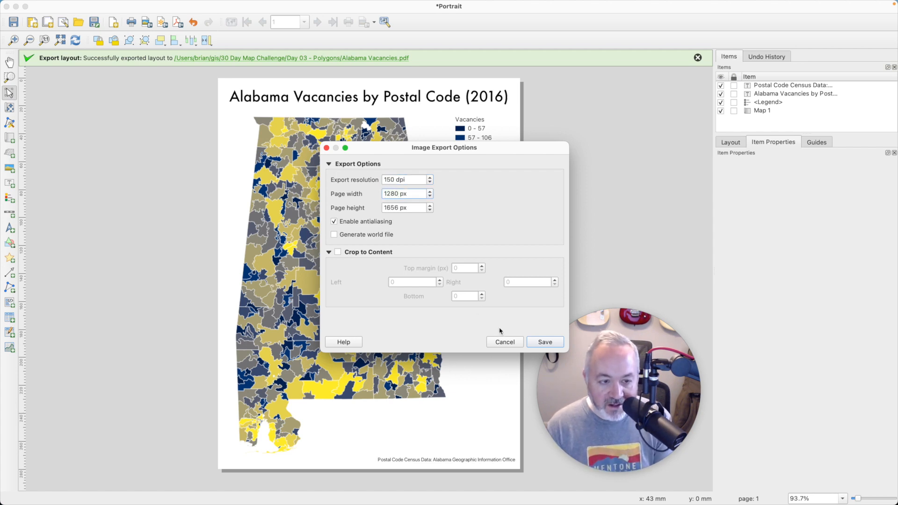
{"action": "left_click", "coordinate": [545, 342]}
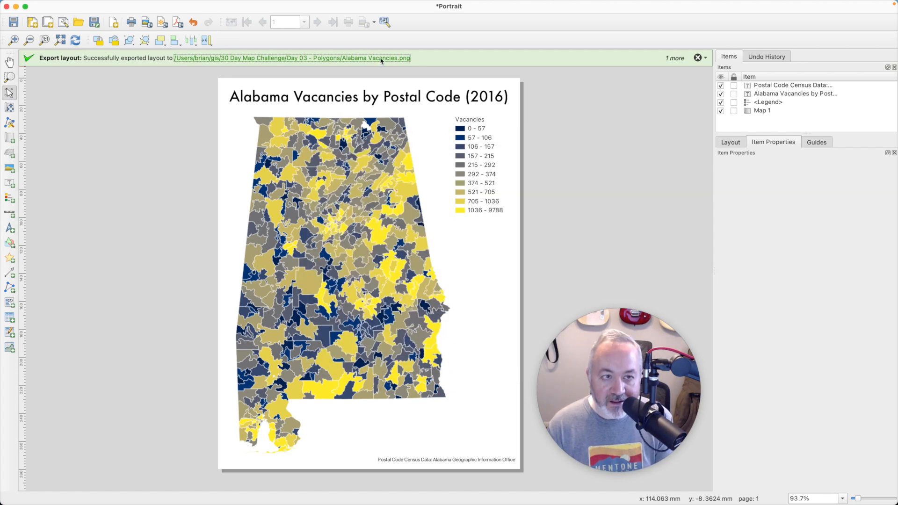
Step: Open the export folder and preview the exported PNG and PDF files
{"action": "left_click", "coordinate": [381, 59]}
{"action": "key", "text": "space"}
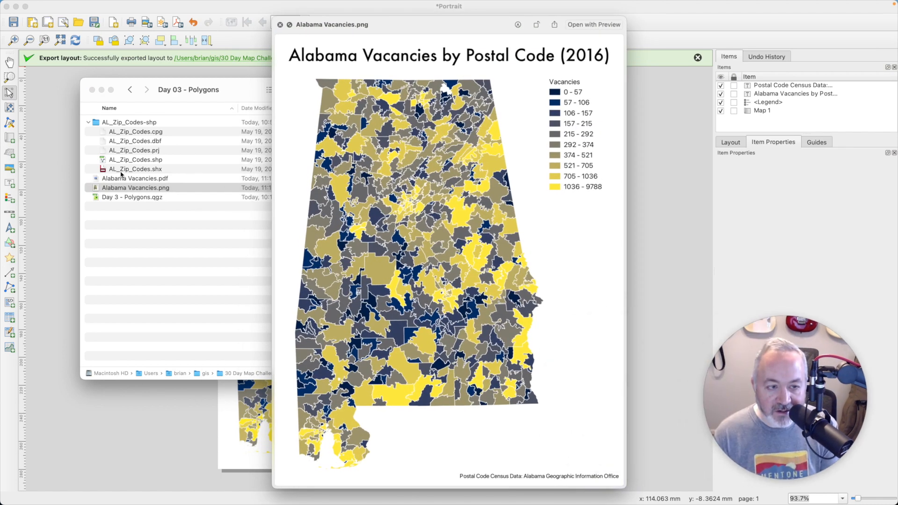
{"action": "left_click", "coordinate": [144, 183]}
{"action": "left_click", "coordinate": [149, 179]}
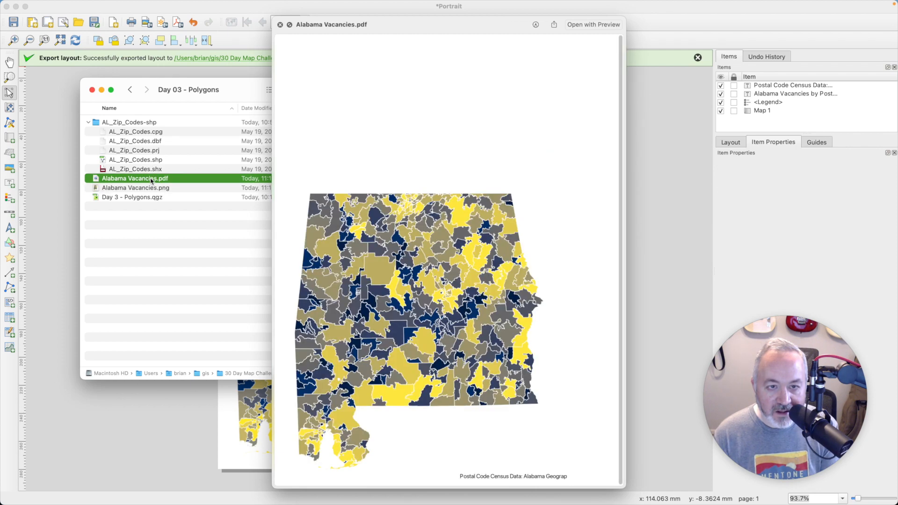